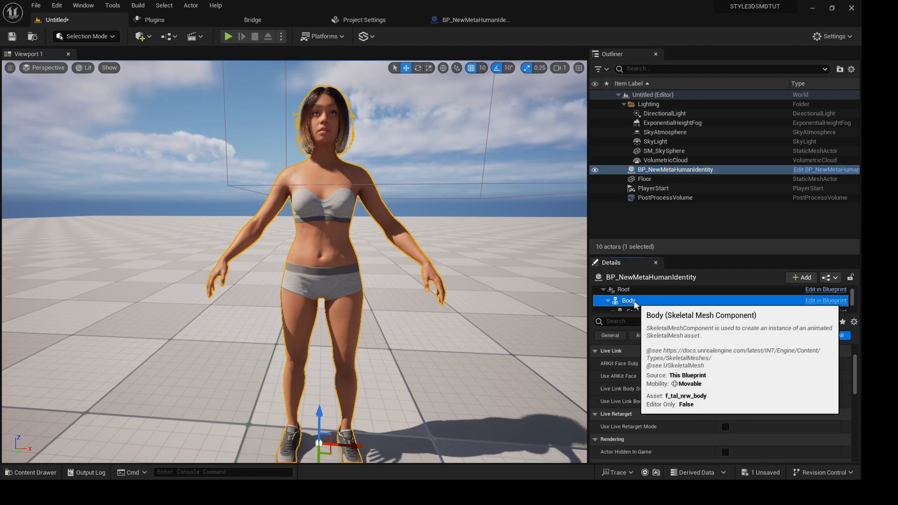
# - Add a Style 3D component to the Body of BP_NewMetaHumanIdentity, keeping its default name
pyautogui.click(803, 278)
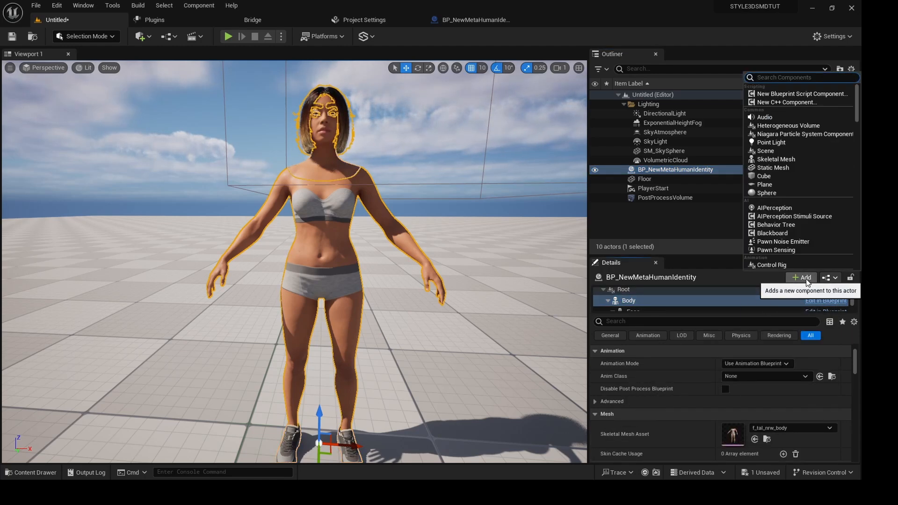
pyautogui.write('st')
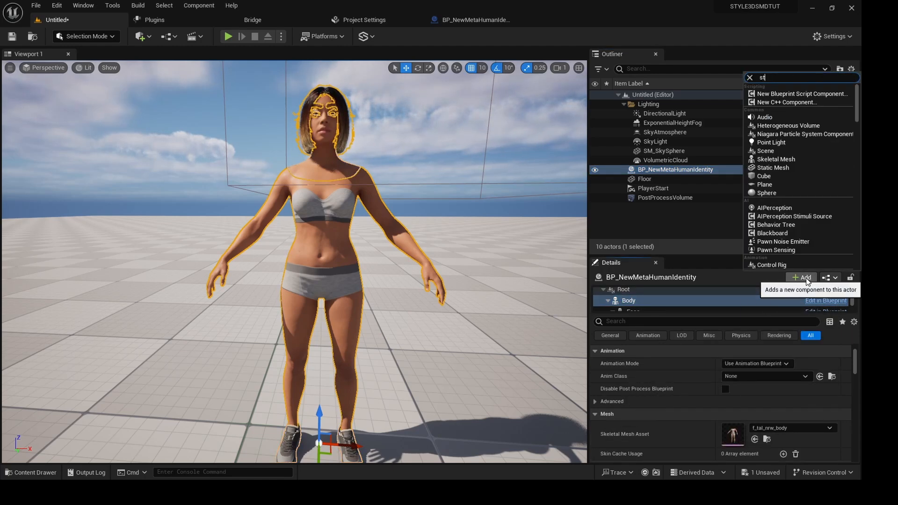
pyautogui.write('yle')
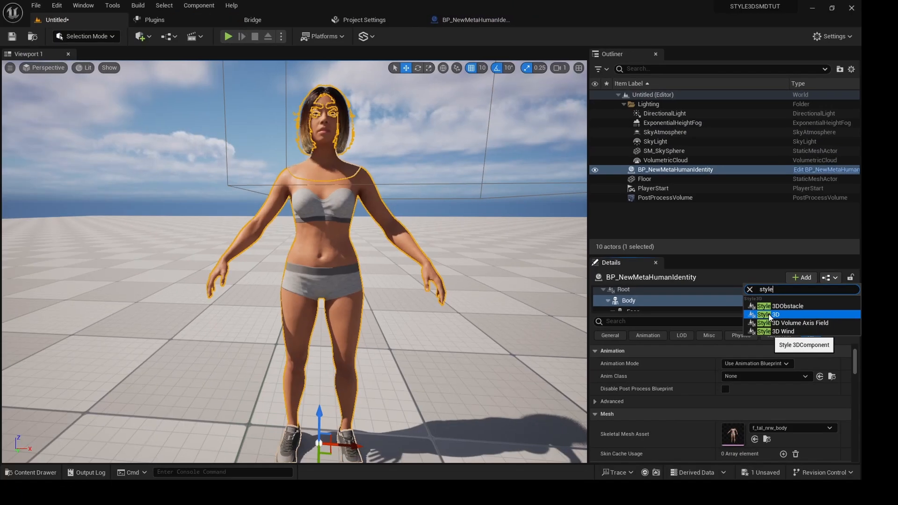
pyautogui.click(679, 332)
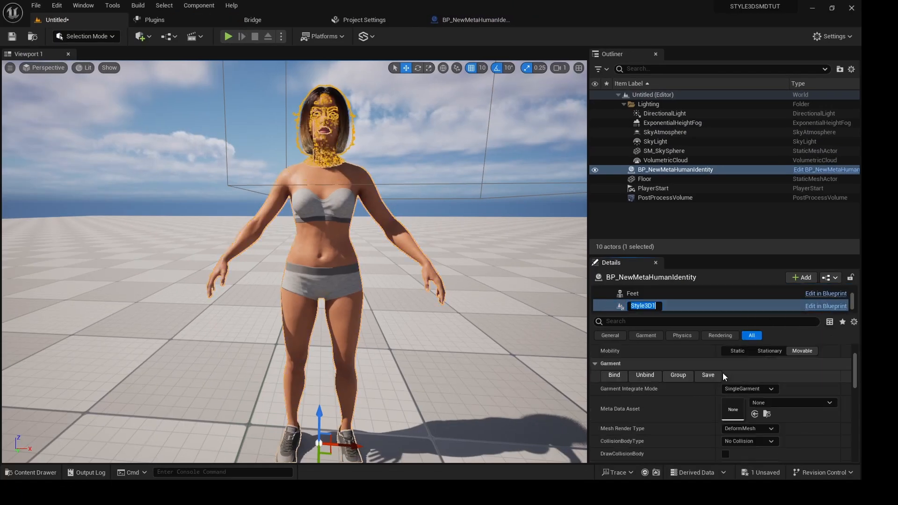
pyautogui.scroll(-5, 667, 387)
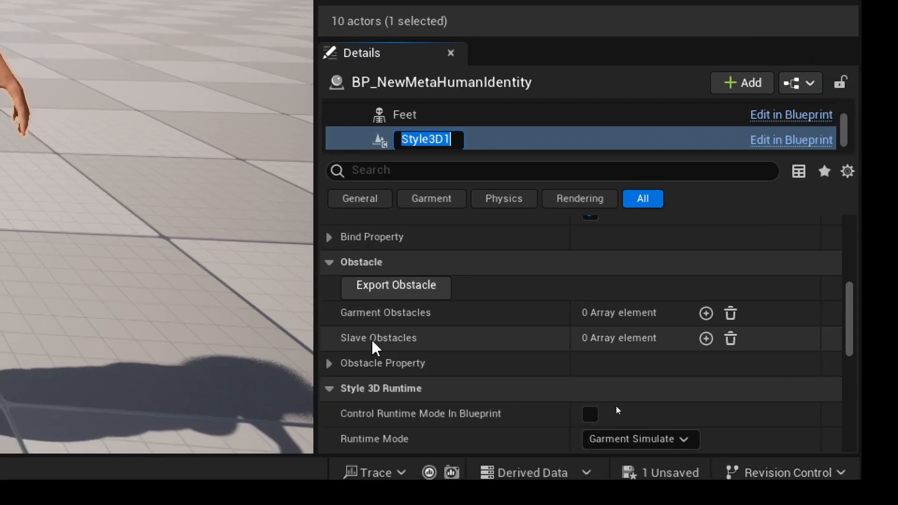
pyautogui.press('Return')
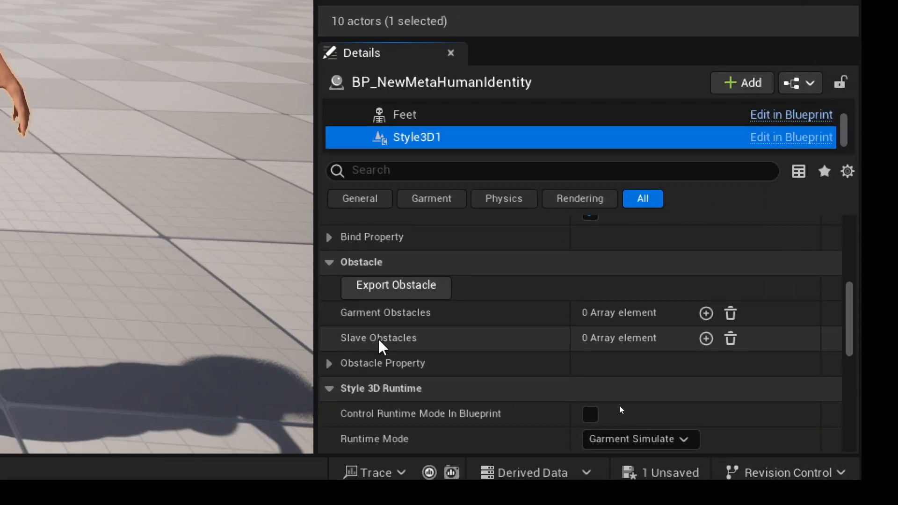
# - Add two Slave Obstacles elements to the Style3D1 component and expand both entries
pyautogui.click(707, 338)
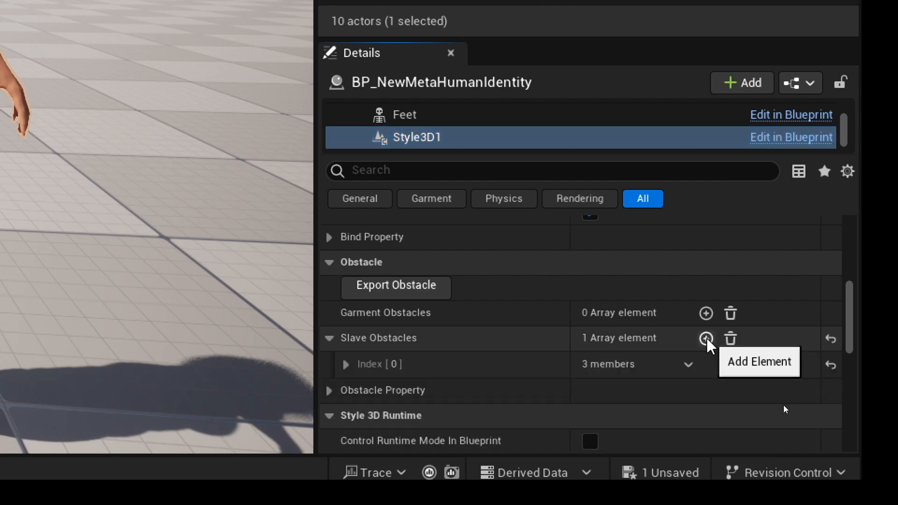
pyautogui.click(707, 338)
pyautogui.scroll(-1, 355, 339)
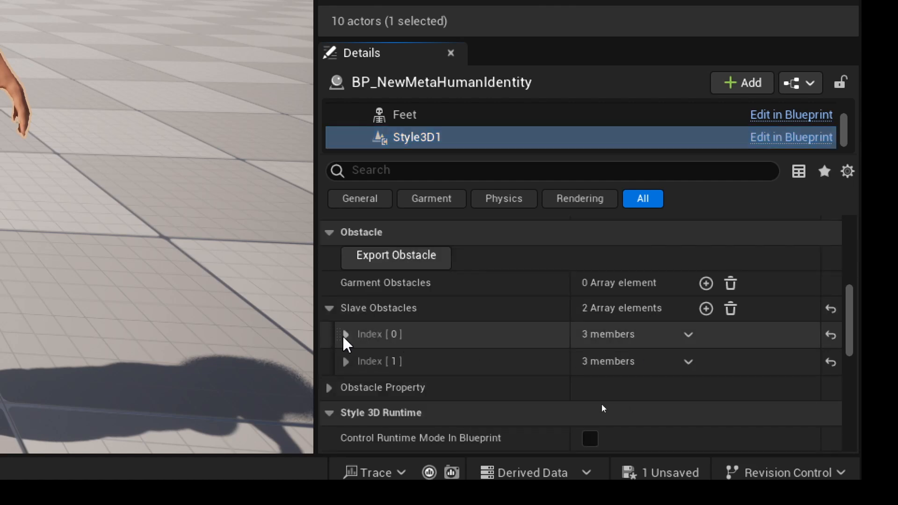
pyautogui.click(345, 335)
pyautogui.scroll(-2, 427, 342)
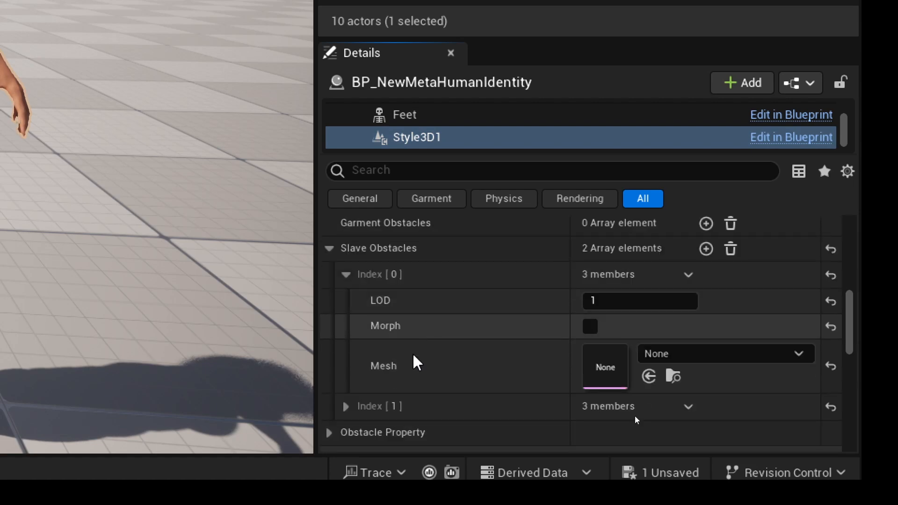
pyautogui.click(345, 407)
pyautogui.scroll(1, 538, 372)
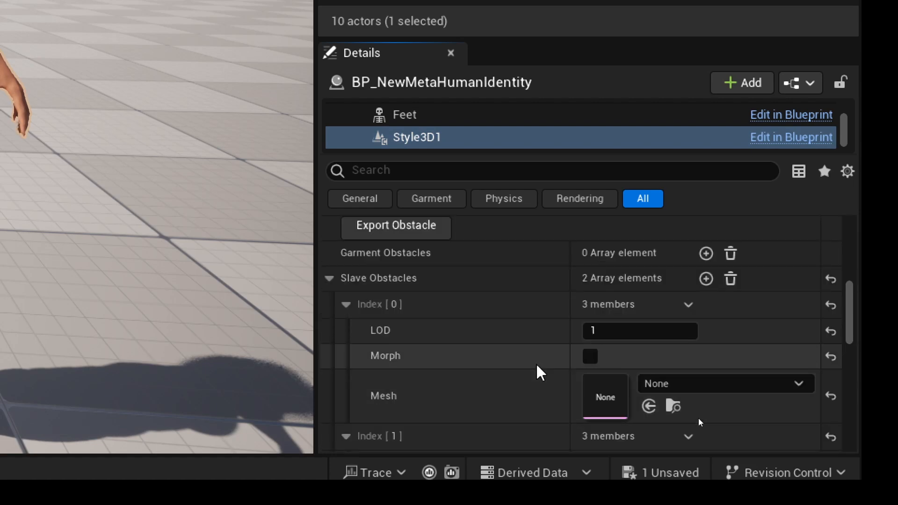
pyautogui.scroll(-1, 538, 372)
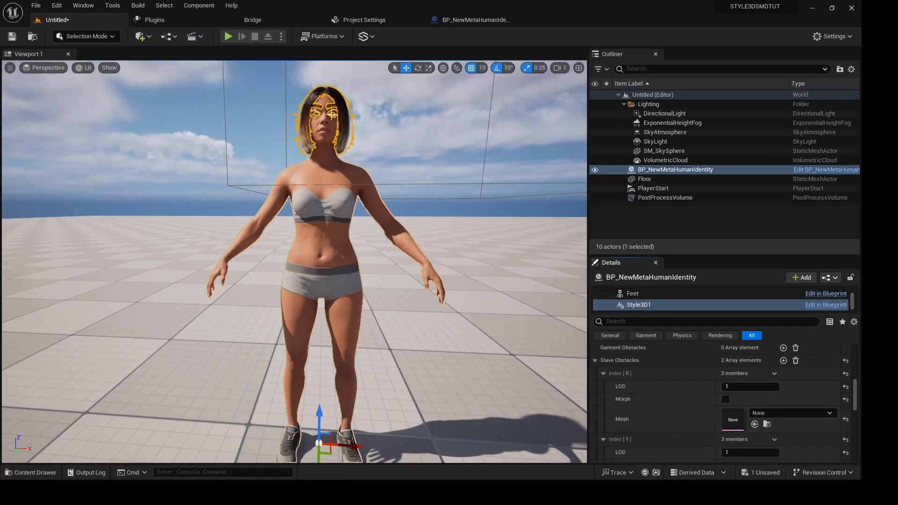
# - Check the Face component's mesh in the MetaHuman blueprint and assign NewMetaHumanIdentity_FaceMesh to the first slave obstacle
pyautogui.click(470, 20)
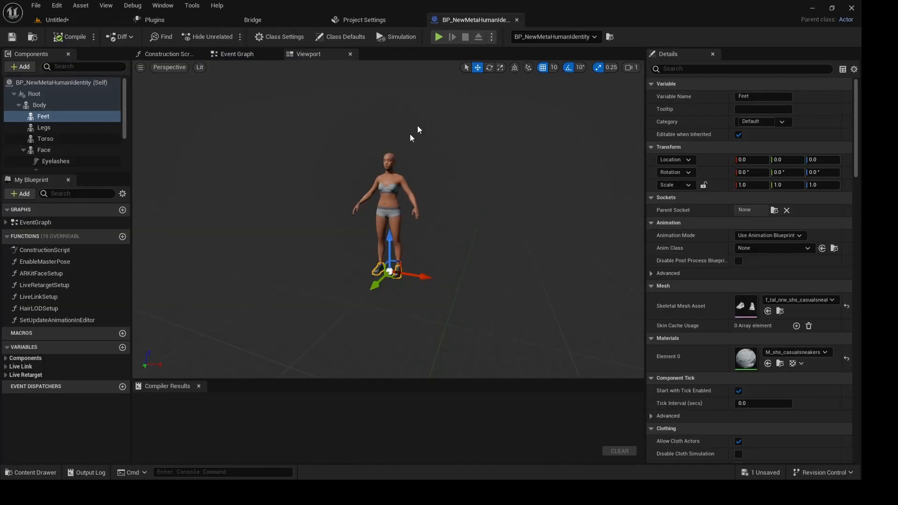
pyautogui.click(389, 162)
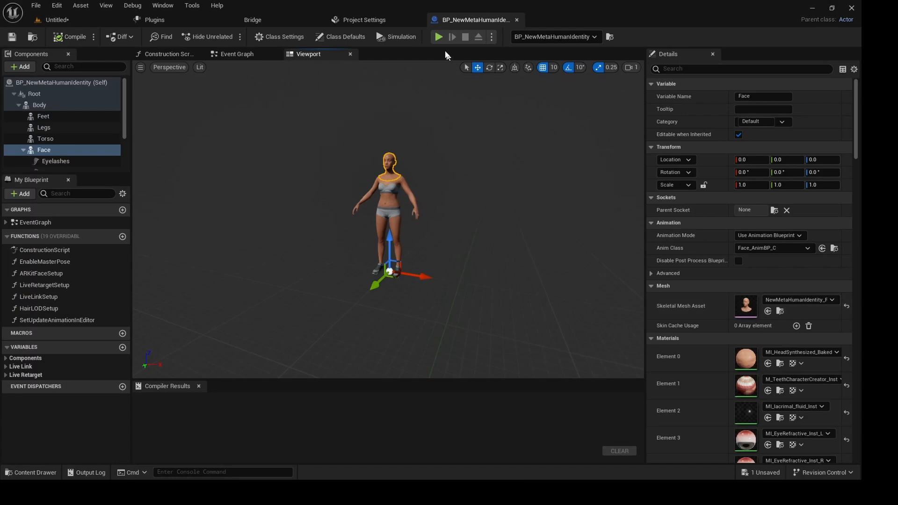
pyautogui.click(75, 20)
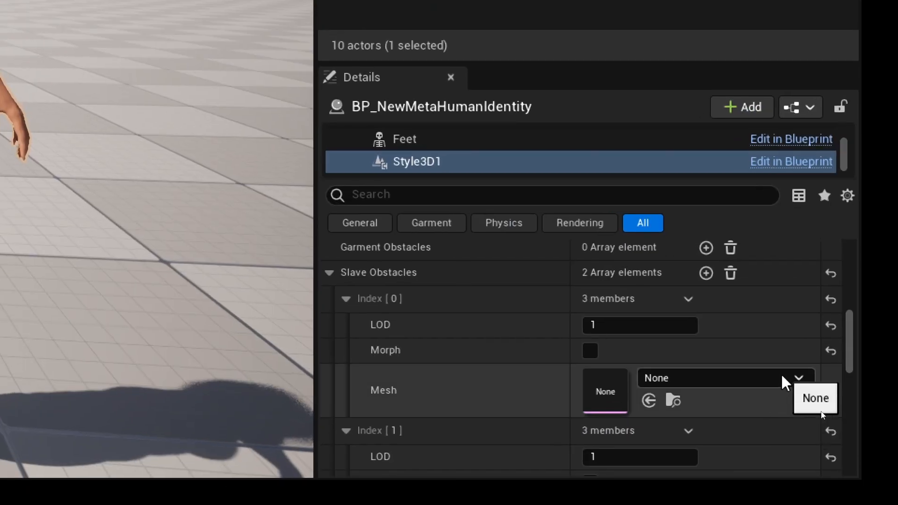
pyautogui.click(822, 414)
pyautogui.scroll(-4, 772, 276)
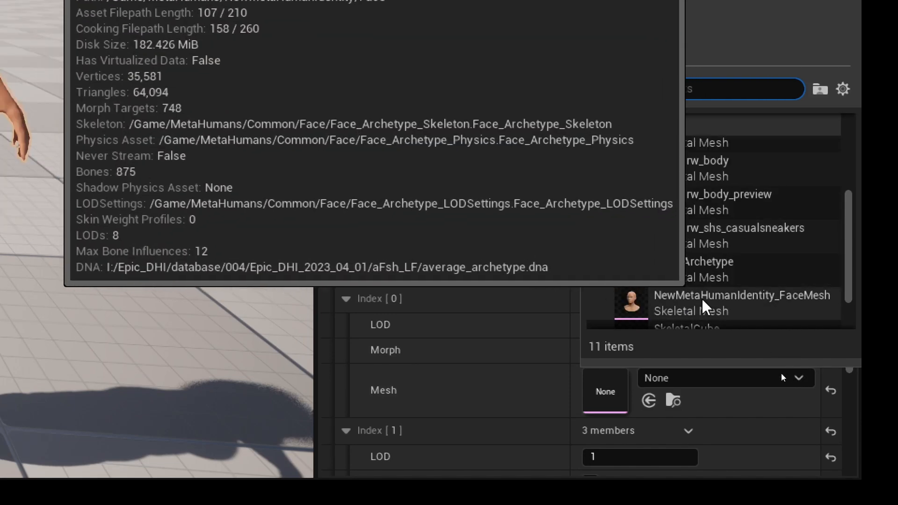
pyautogui.click(742, 303)
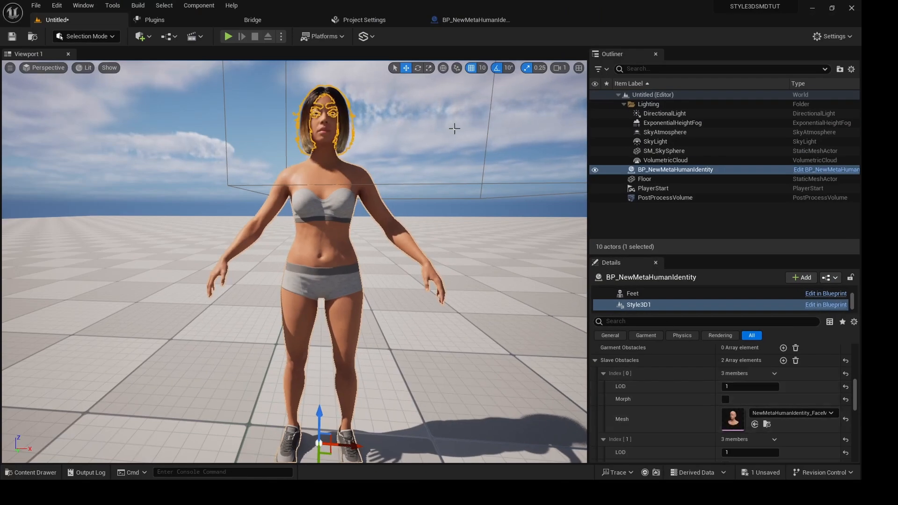
# - Check the Feet component's mesh in the MetaHuman blueprint and assign f_tal_nrw_shs_casualsneakers to the second slave obstacle
pyautogui.click(461, 22)
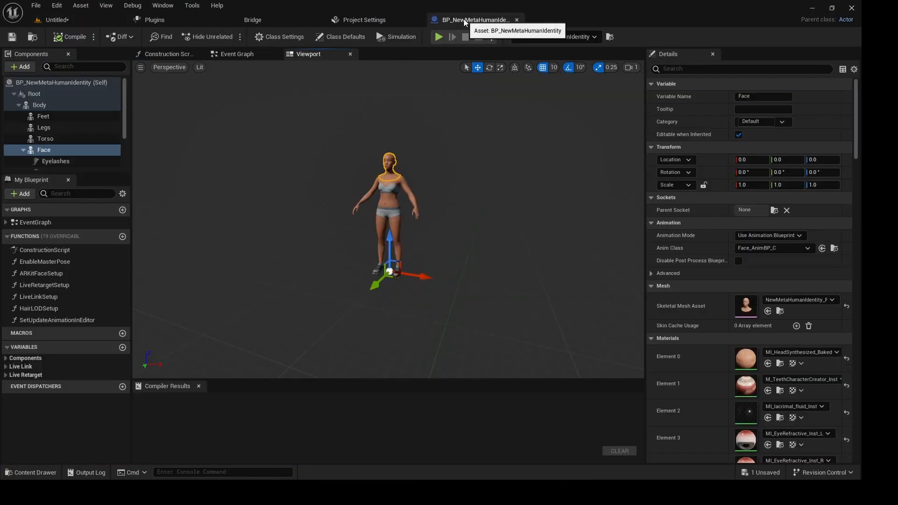
pyautogui.click(376, 270)
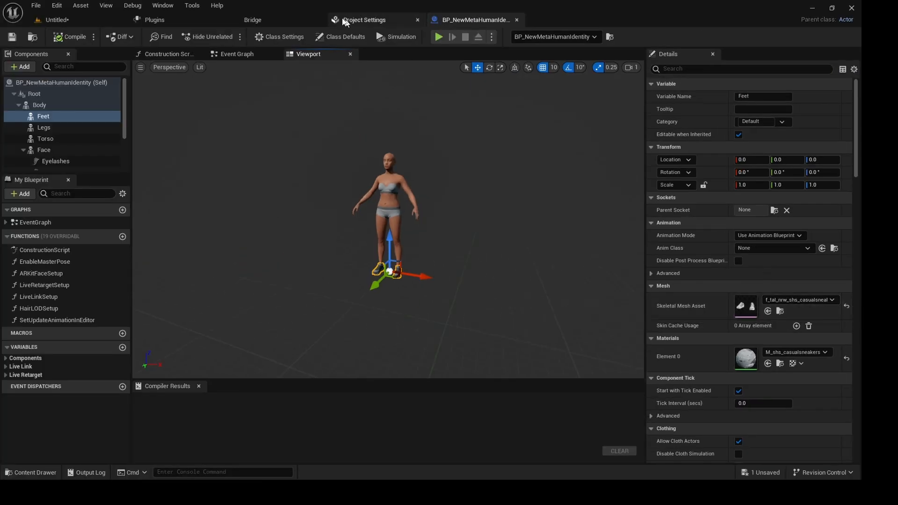
pyautogui.click(78, 17)
pyautogui.scroll(-4, 687, 406)
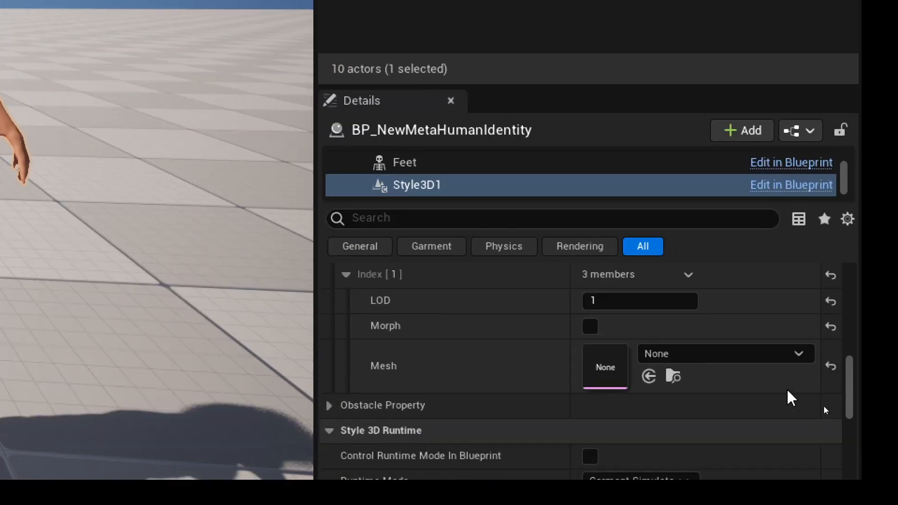
pyautogui.click(800, 354)
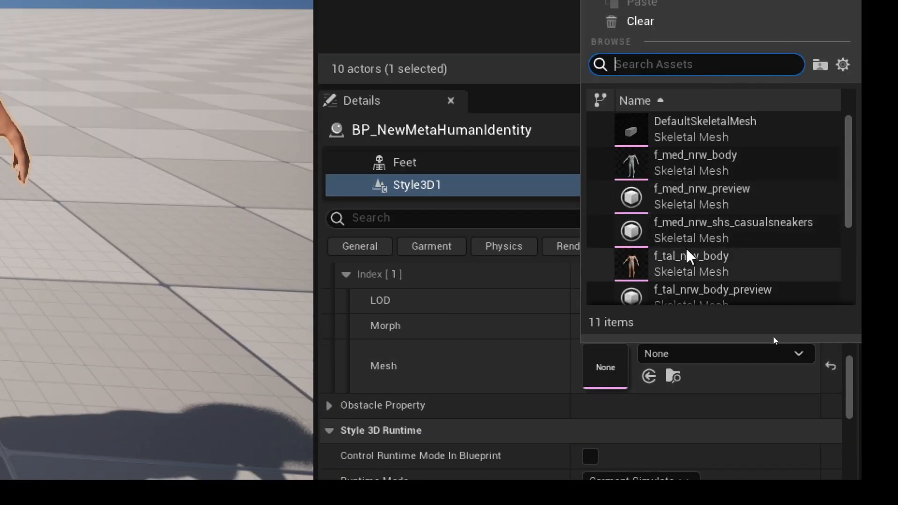
pyautogui.scroll(-3, 701, 211)
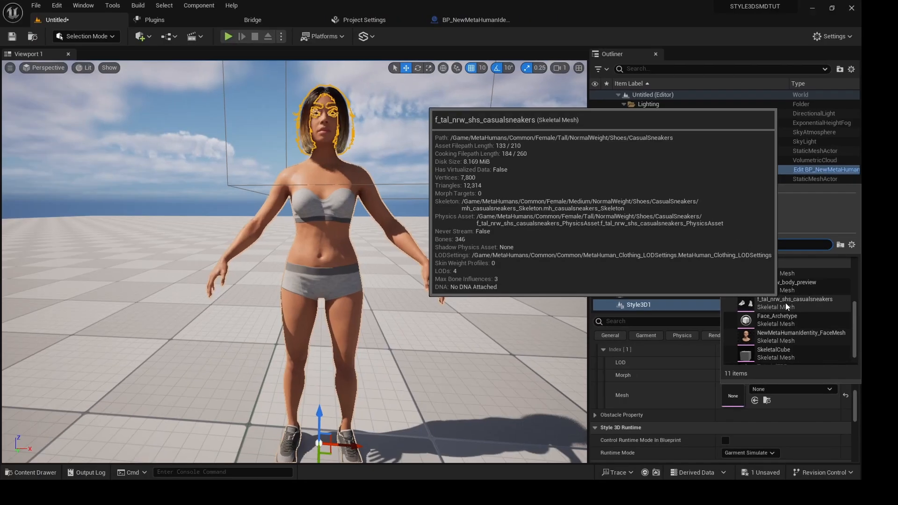
pyautogui.click(711, 184)
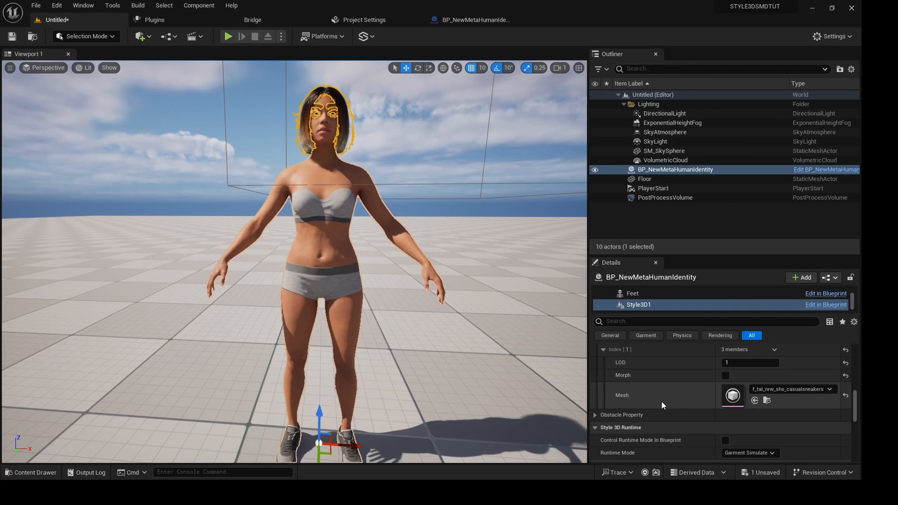
# - Export the obstacle as an OBJ file named 3tutsmd into the folder D:\Tut\Style 3d\smd
pyautogui.scroll(2, 661, 402)
pyautogui.scroll(4, 661, 401)
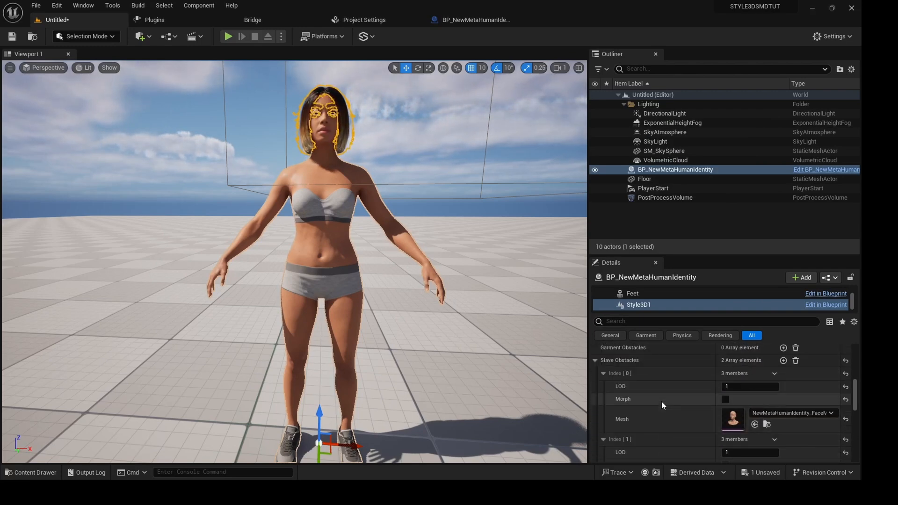
pyautogui.scroll(3, 661, 402)
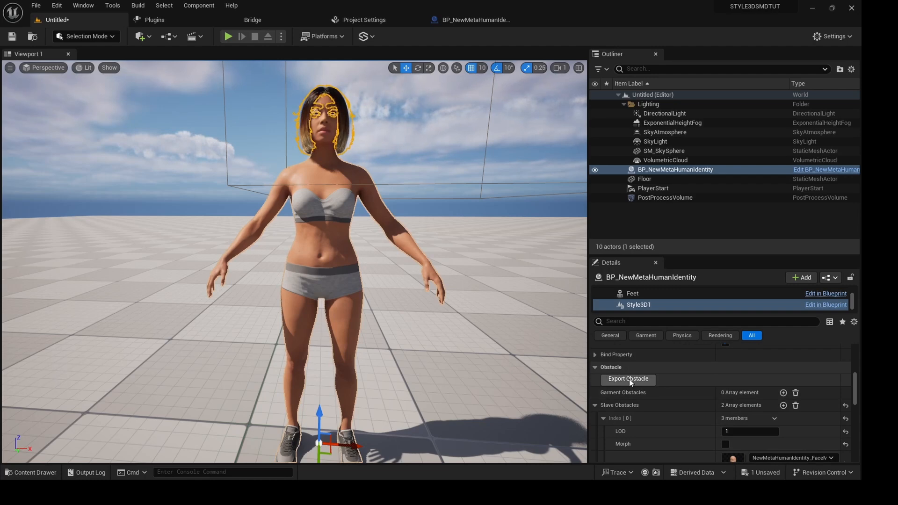
pyautogui.click(629, 379)
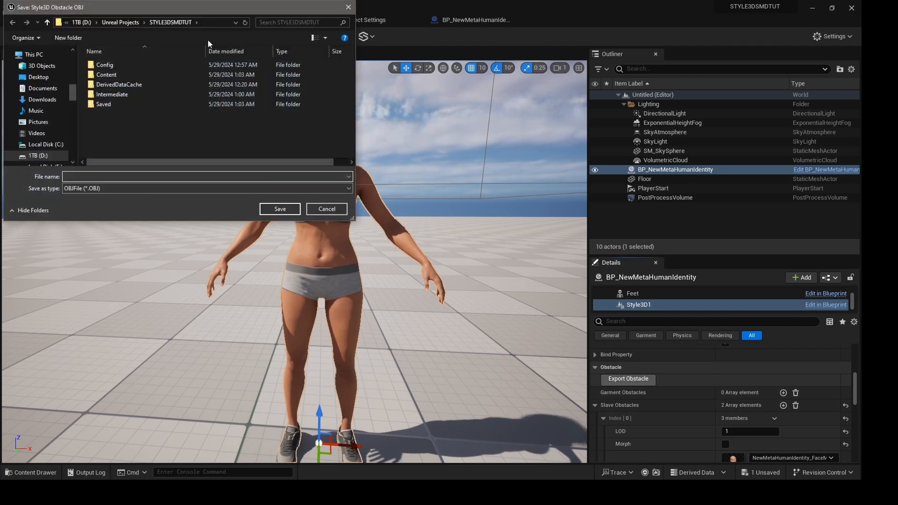
pyautogui.click(216, 24)
pyautogui.write('D:\\Tut\\Style 3d\\smd')
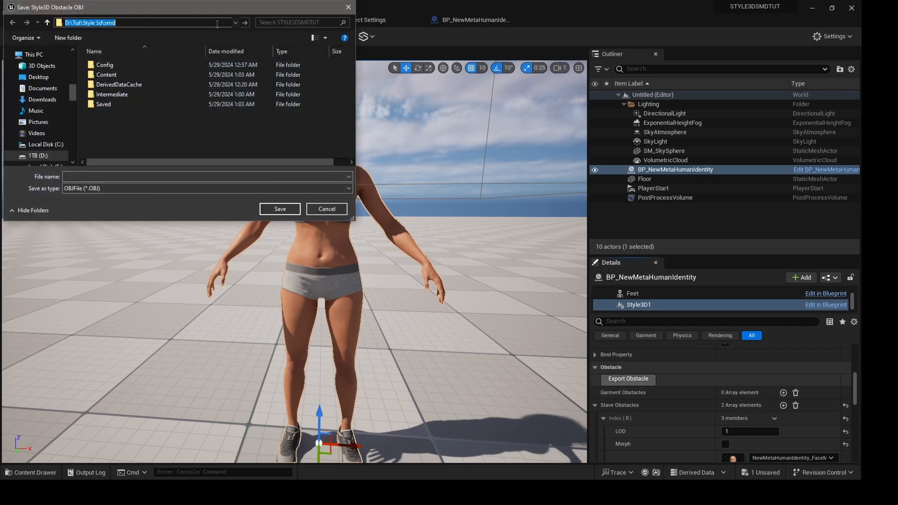
pyautogui.press('Return')
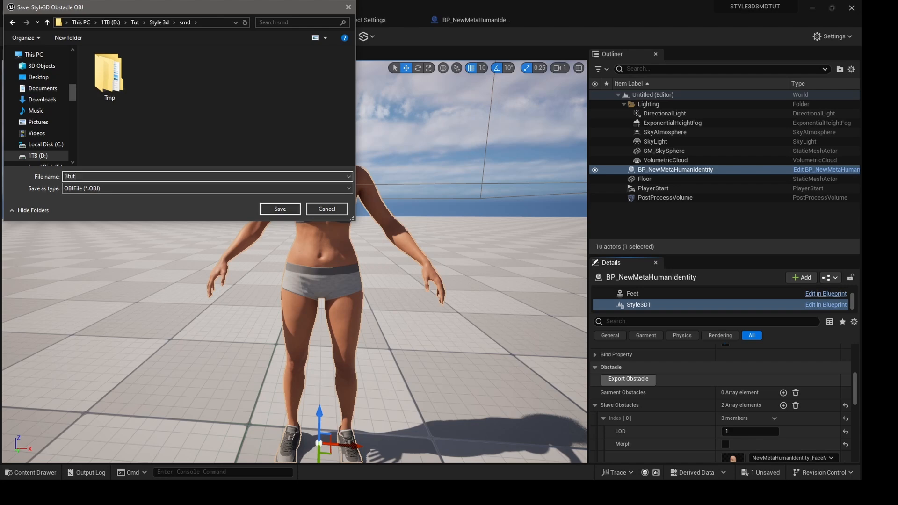
pyautogui.press('Return')
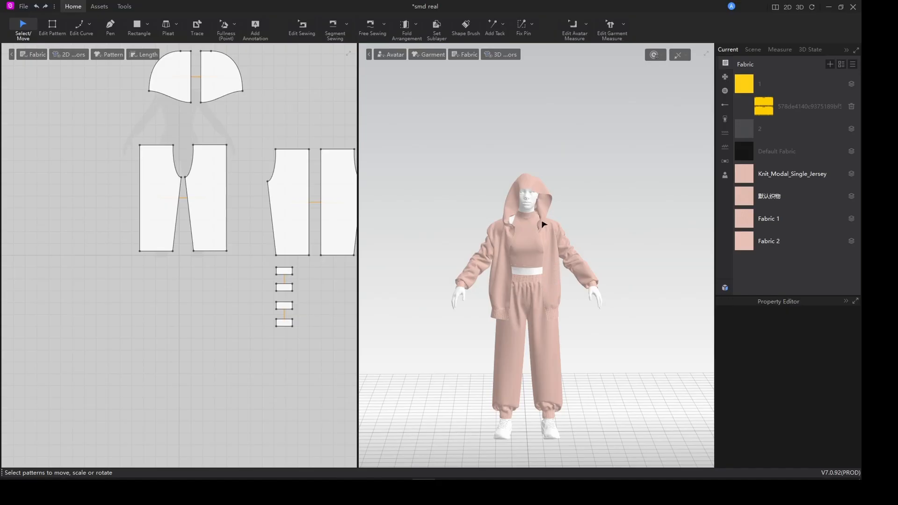
# - Switch to the smd real project in Style3D and delete the SMD META avatar, keeping the garments
pyautogui.scroll(-2, 529, 210)
pyautogui.scroll(6, 531, 204)
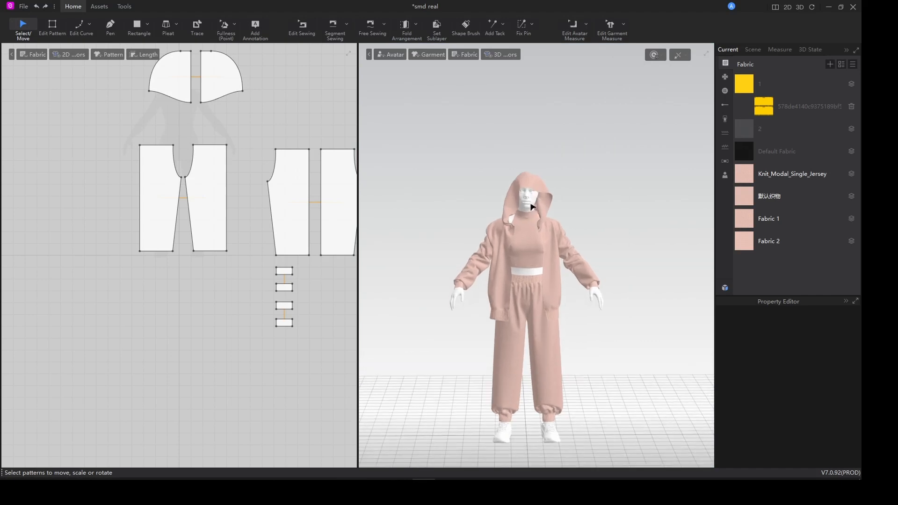
pyautogui.scroll(-4, 531, 204)
pyautogui.scroll(2, 531, 205)
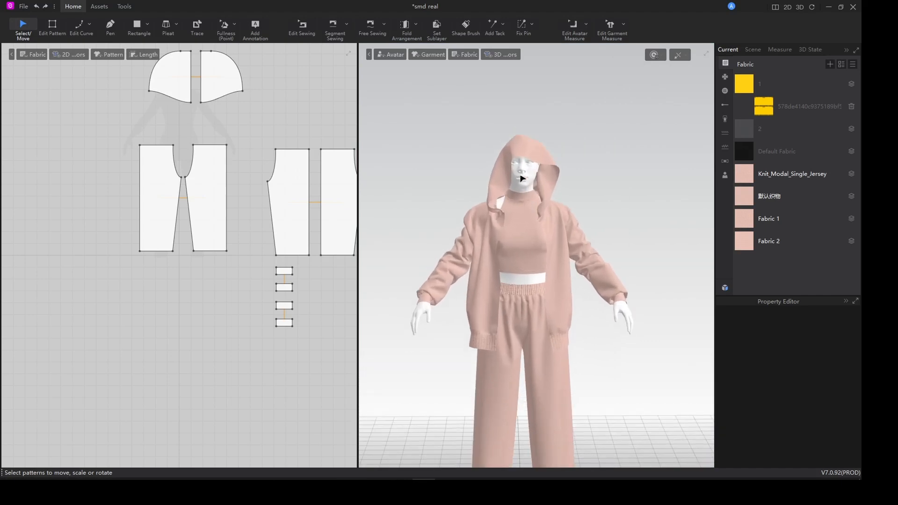
pyautogui.click(522, 178)
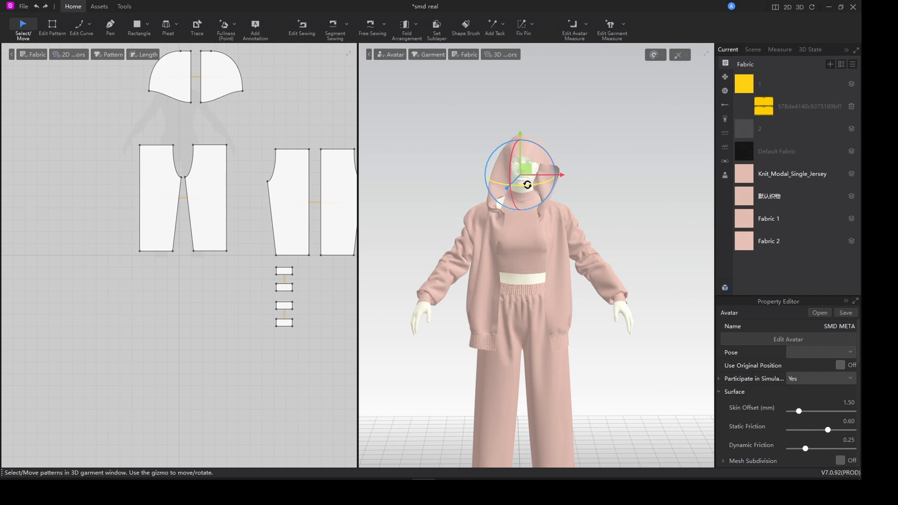
pyautogui.press('Delete')
pyautogui.scroll(3, 568, 243)
pyautogui.scroll(-6, 564, 247)
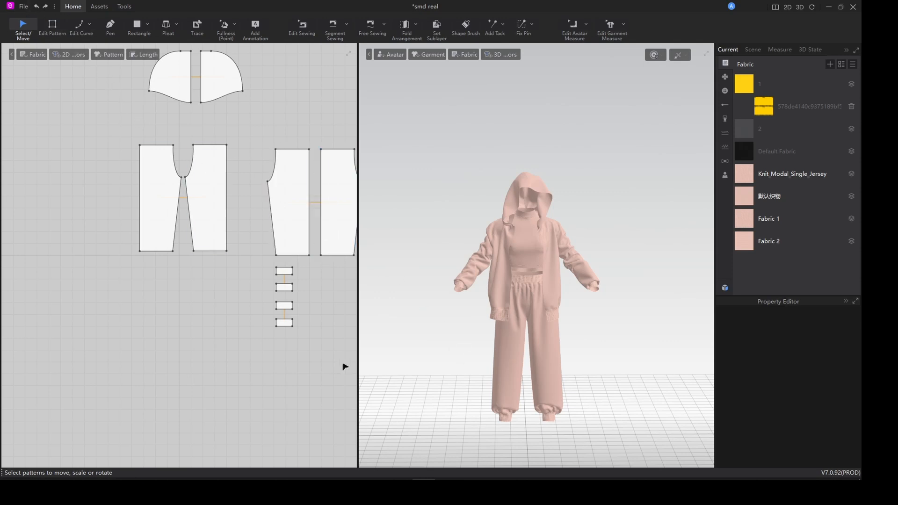
# - Bring the 3tutsmd OBJ file from the smd folder into the Style3D garment project for import
pyautogui.press('super')
pyautogui.press('super')
pyautogui.hotkey('alt', 'Tab')
pyautogui.click(406, 137)
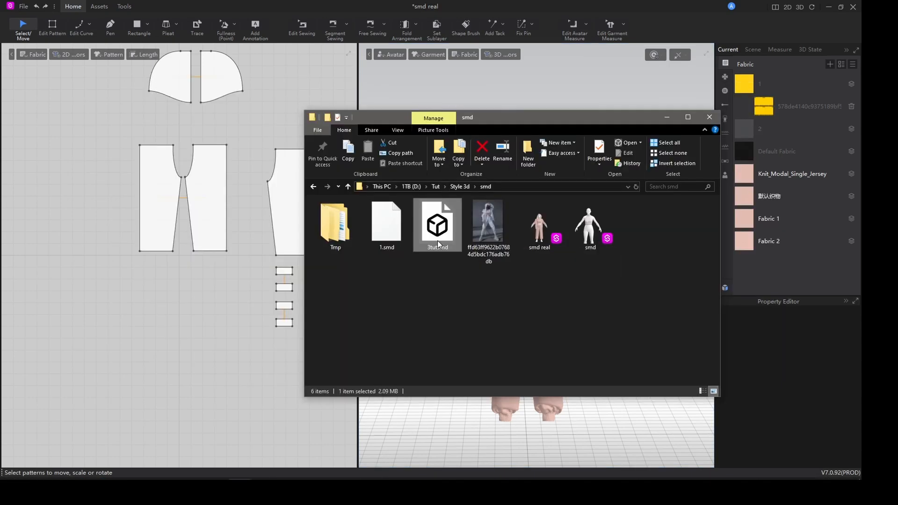
pyautogui.moveTo(531, 128); pyautogui.dragTo(337, 109)
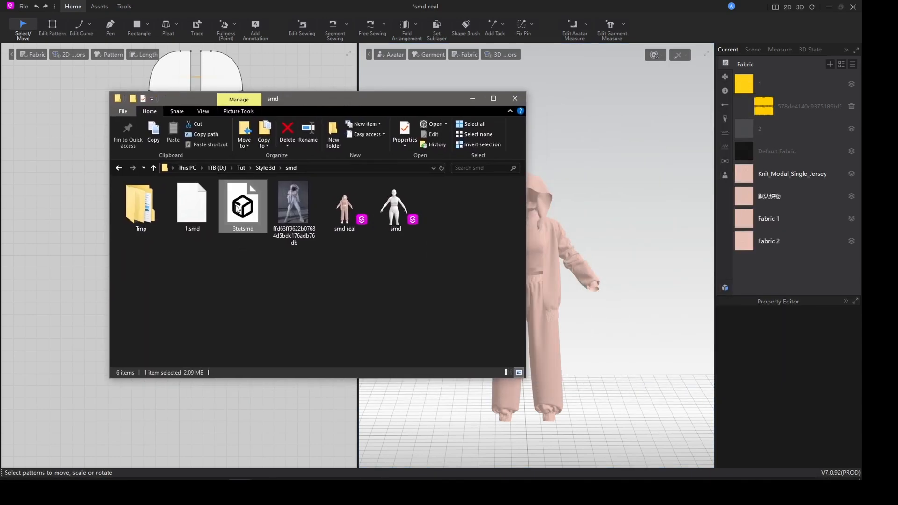
pyautogui.moveTo(242, 216); pyautogui.dragTo(662, 275)
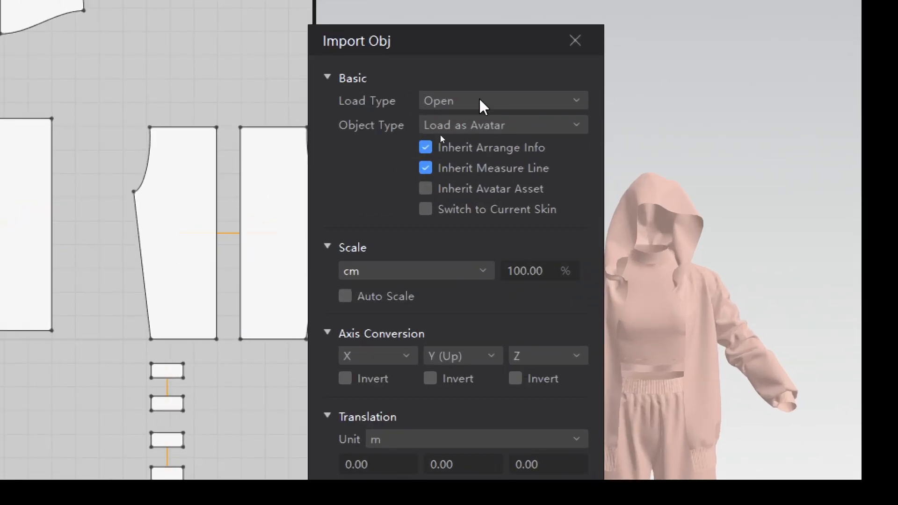
# - Import the OBJ as an avatar with load type Add, centimetre scale and inherited arrange info and measure lines
pyautogui.click(441, 137)
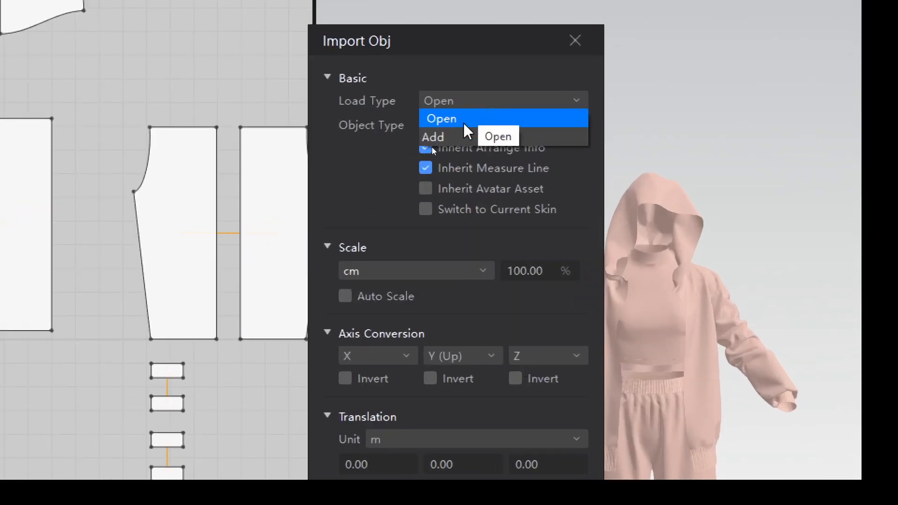
pyautogui.click(435, 137)
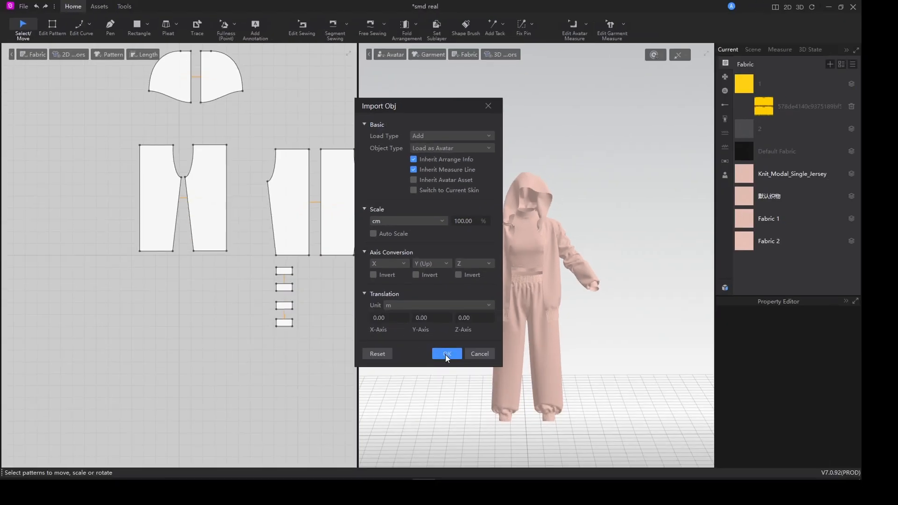
pyautogui.click(446, 354)
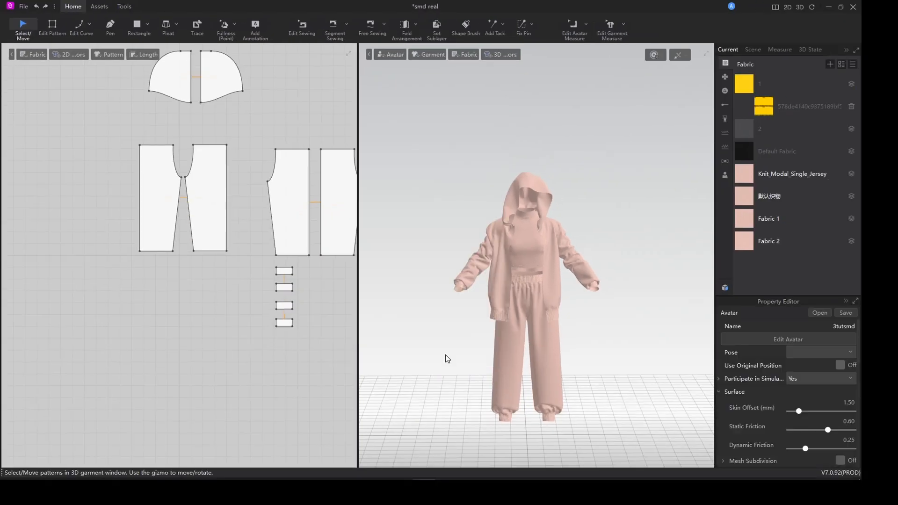
pyautogui.moveTo(644, 309); pyautogui.dragTo(623, 292, button='right')
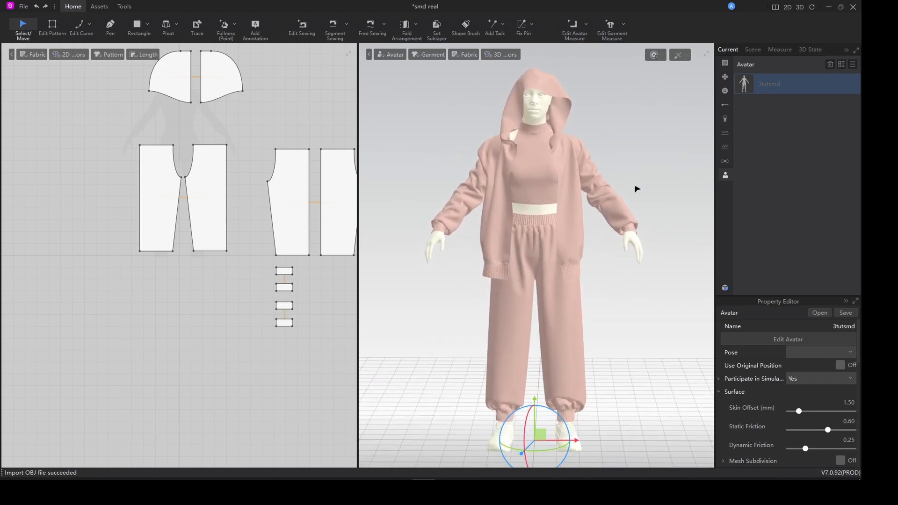
# - Simulate the garments on the new avatar, tug the trousers and jacket front to settle them, and stop the simulation
pyautogui.click(642, 172)
pyautogui.press('space')
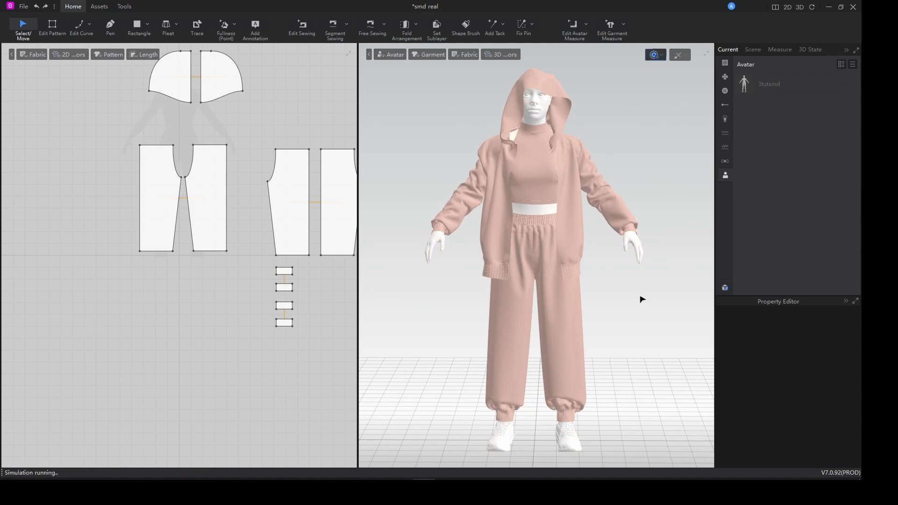
pyautogui.moveTo(622, 277); pyautogui.dragTo(620, 304, button='right')
pyautogui.click(577, 272)
pyautogui.click(565, 314)
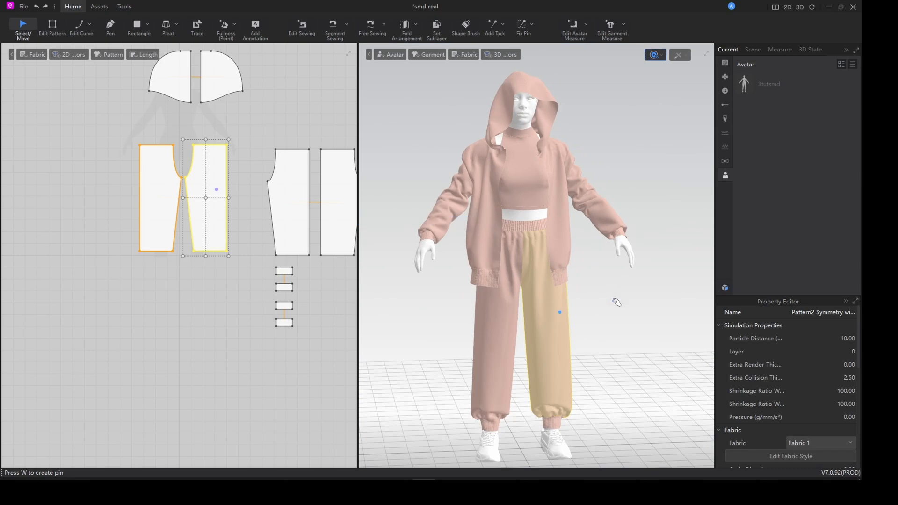
pyautogui.moveTo(605, 300)
pyautogui.mouseDown(button='right')
pyautogui.moveTo(591, 300)
pyautogui.moveTo(601, 301)
pyautogui.mouseUp(button='right')
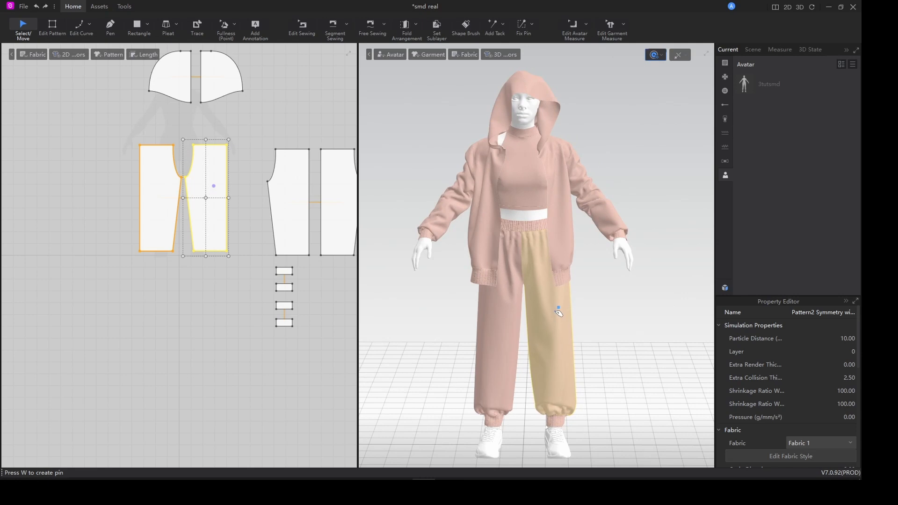
pyautogui.moveTo(560, 259); pyautogui.dragTo(574, 265)
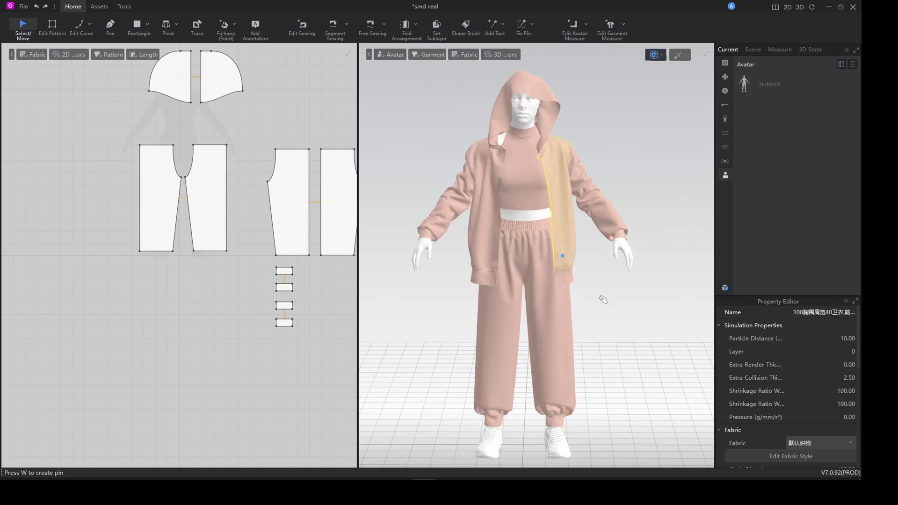
pyautogui.click(604, 299)
pyautogui.press('space')
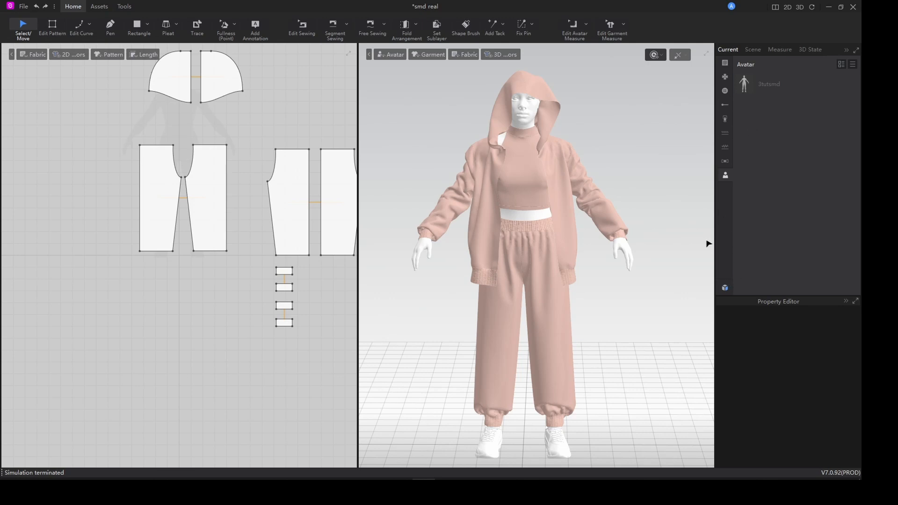
# - Apply the Laser1.sfab library fabric with all parameters to the four fabrics from Knit_Modal_Single_Jersey through Fabric 2
pyautogui.click(726, 62)
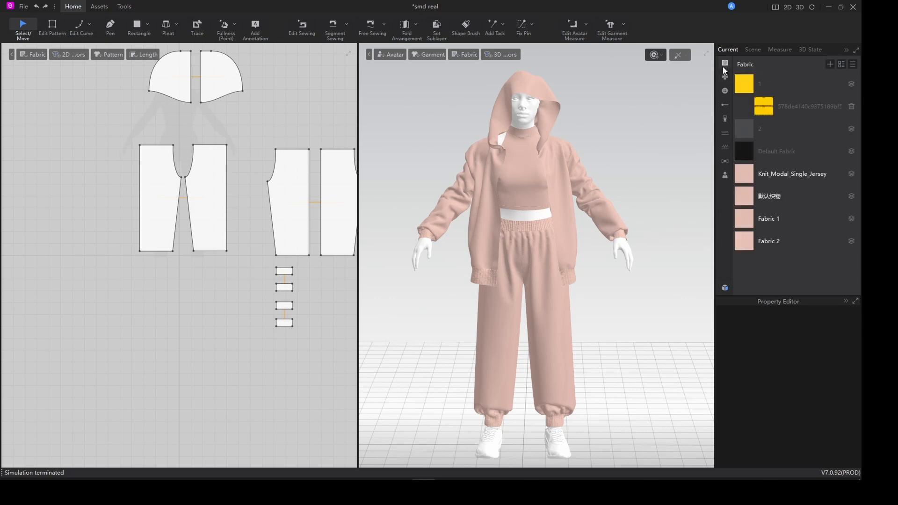
pyautogui.click(744, 177)
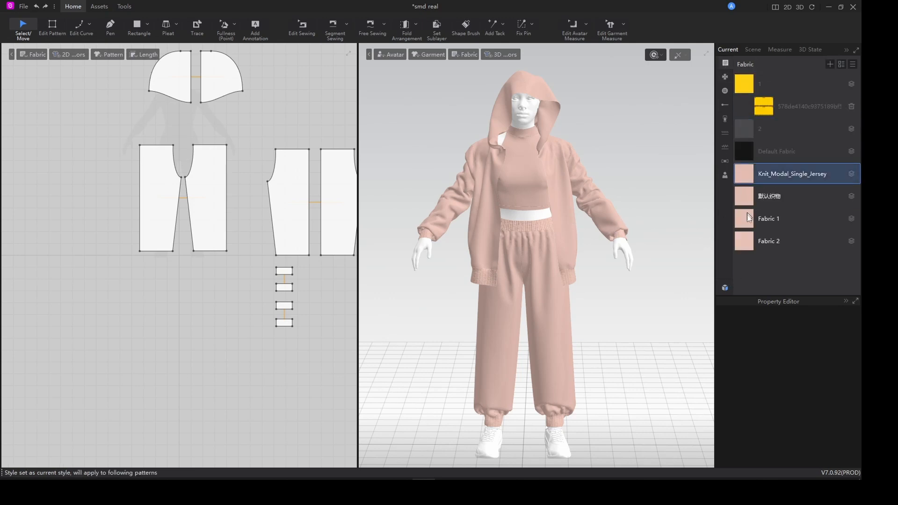
pyautogui.keyDown('shift'); pyautogui.click(746, 241); pyautogui.keyUp('shift')
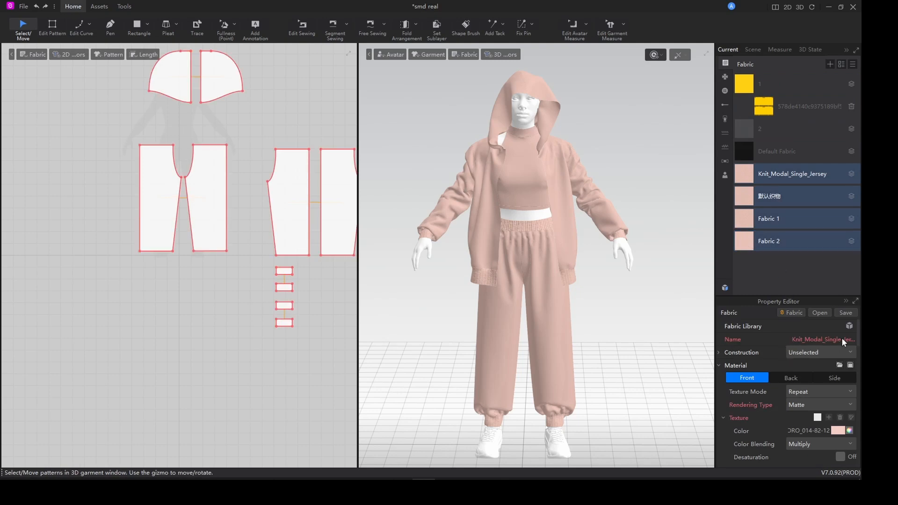
pyautogui.click(849, 326)
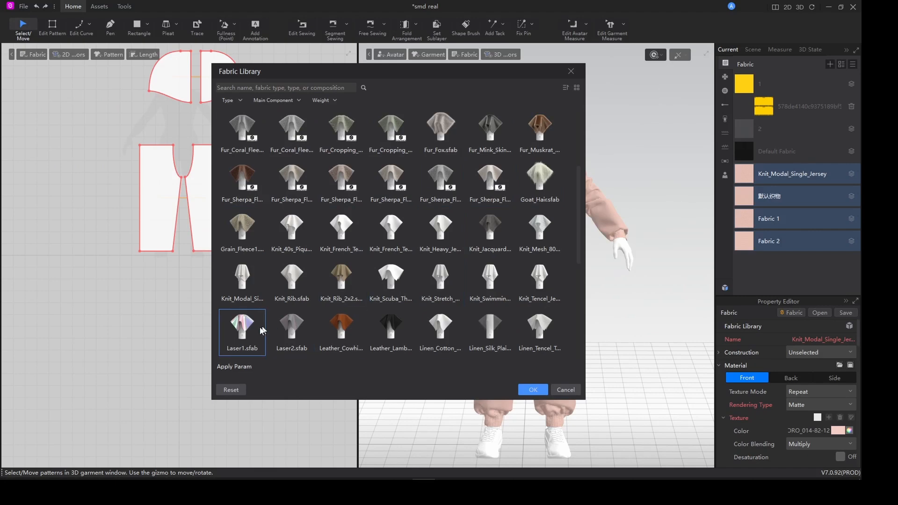
pyautogui.moveTo(248, 331)
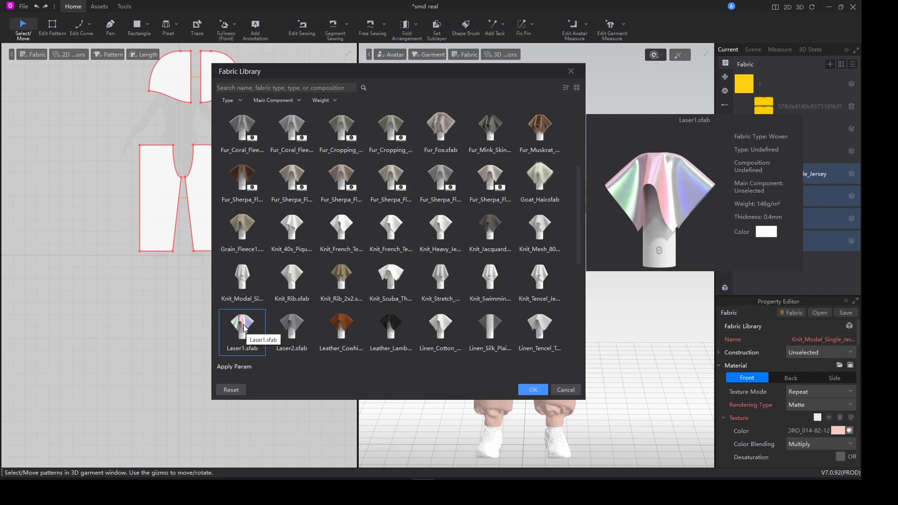
pyautogui.click(247, 327)
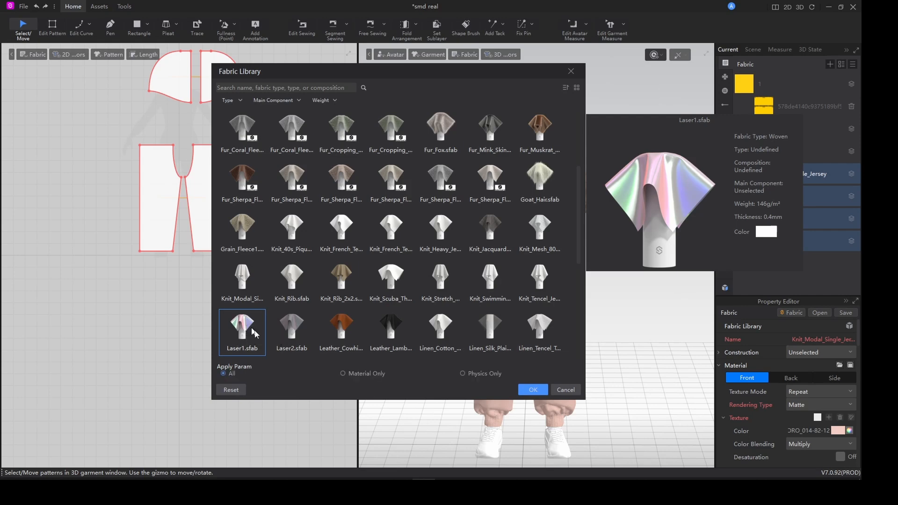
pyautogui.click(533, 392)
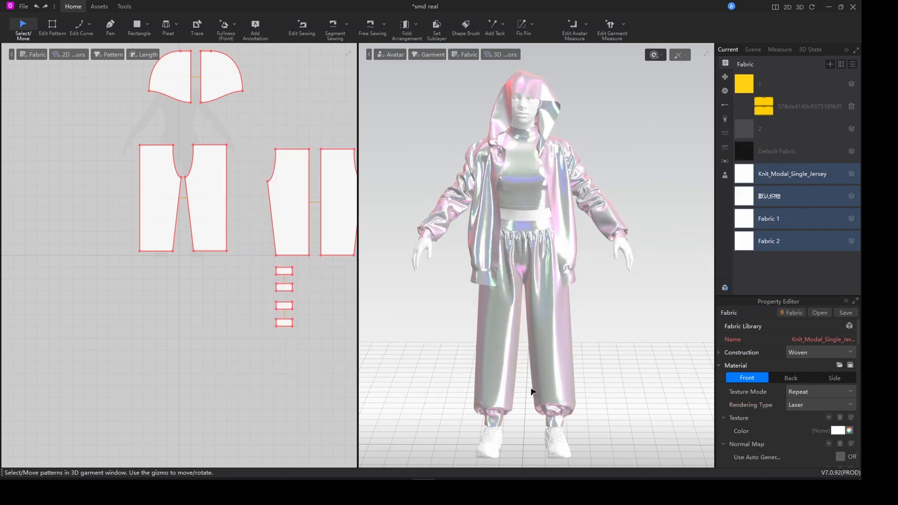
pyautogui.moveTo(619, 289); pyautogui.dragTo(558, 293, button='right')
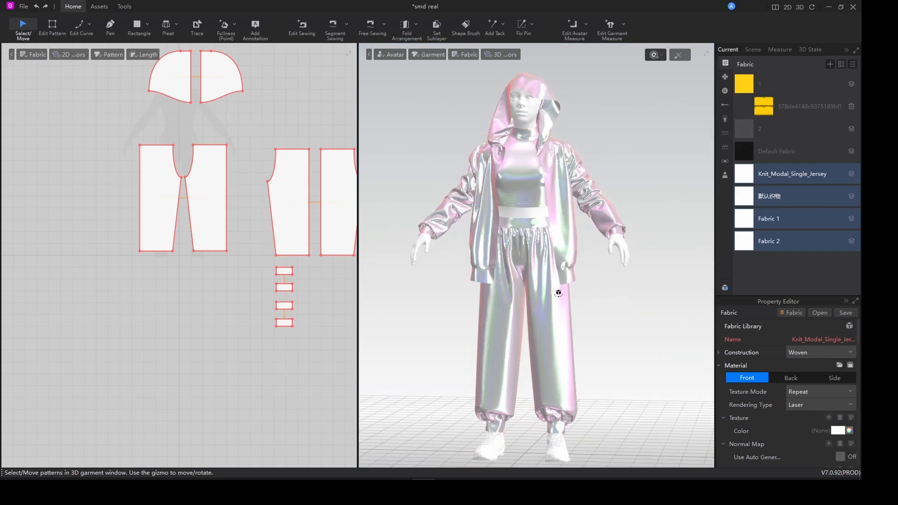
# - Simulate the garments again with the laser fabric applied
pyautogui.click(610, 290)
pyautogui.press('space')
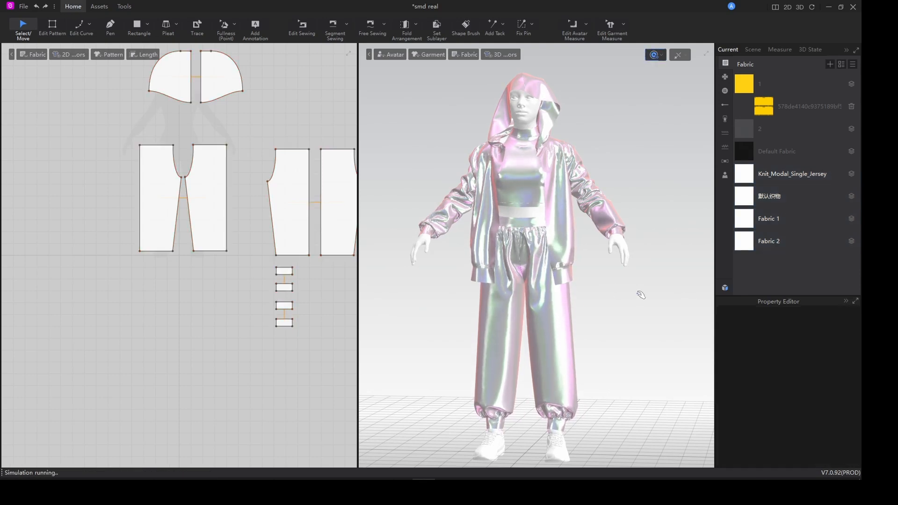
pyautogui.moveTo(639, 294); pyautogui.dragTo(672, 304, button='right')
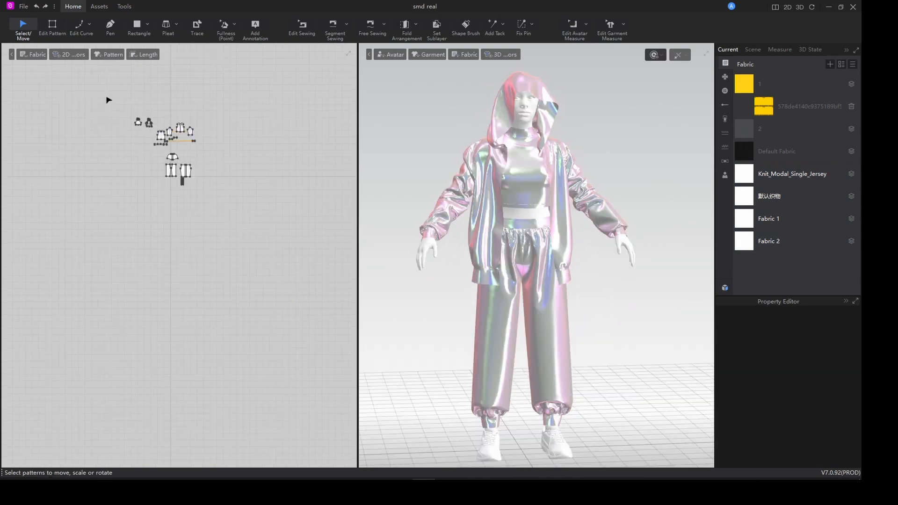
# - Export all patterns as the SMD file 2smdtut with unified UV coordinates, 4096-pixel baking, and diffuse, normal and roughness maps
pyautogui.moveTo(107, 97); pyautogui.dragTo(253, 219)
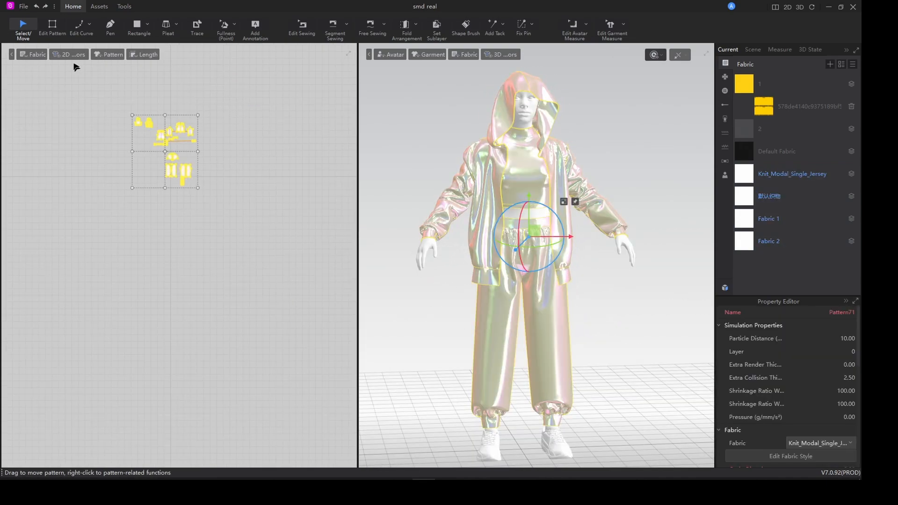
pyautogui.click(23, 6)
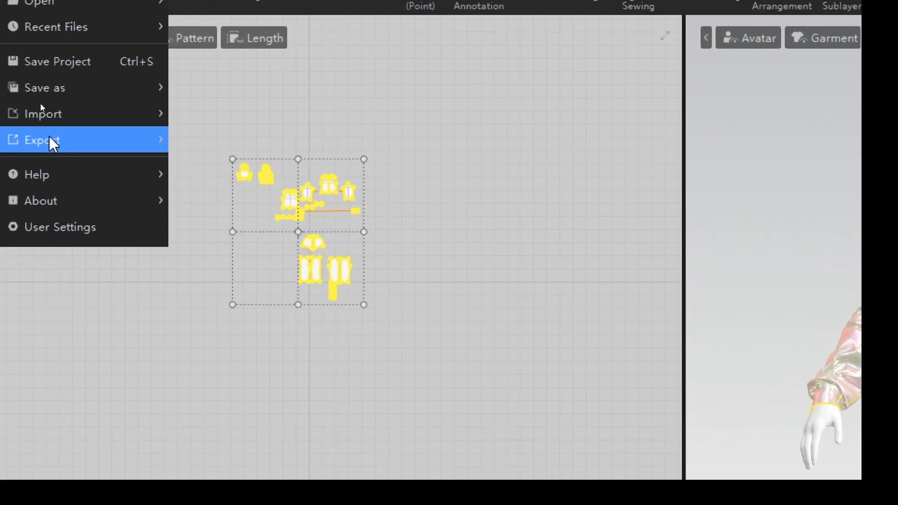
pyautogui.moveTo(48, 135)
pyautogui.click(219, 302)
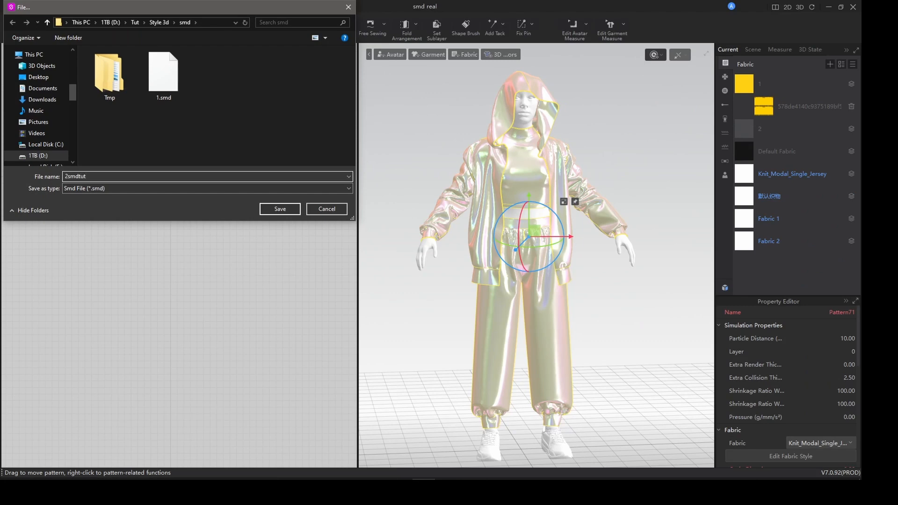
pyautogui.press('Return')
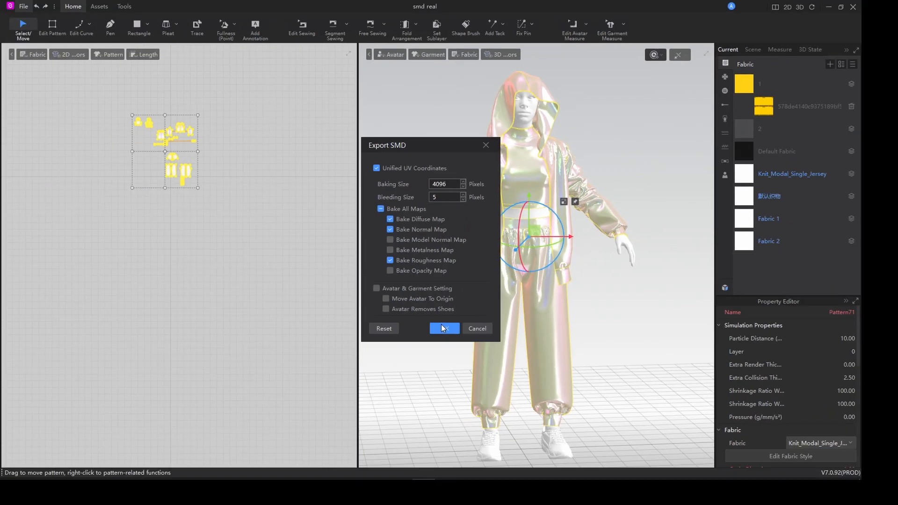
pyautogui.click(443, 328)
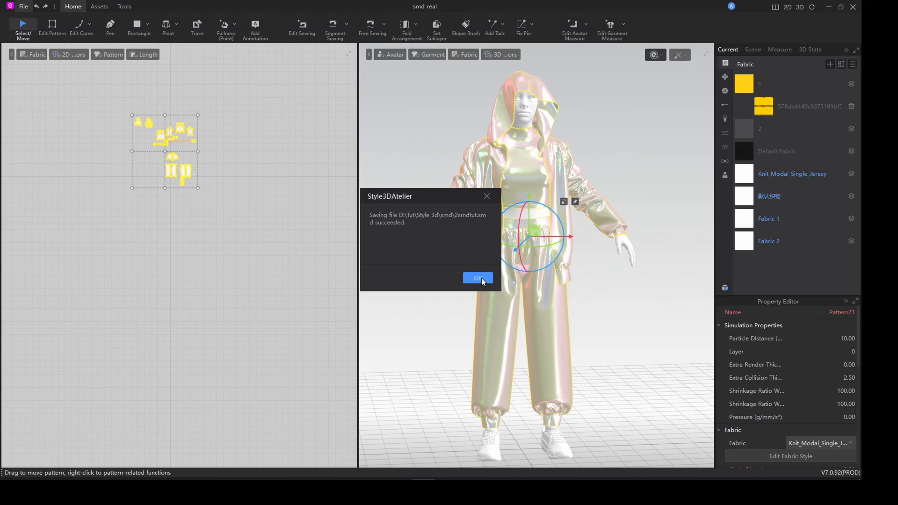
pyautogui.click(583, 330)
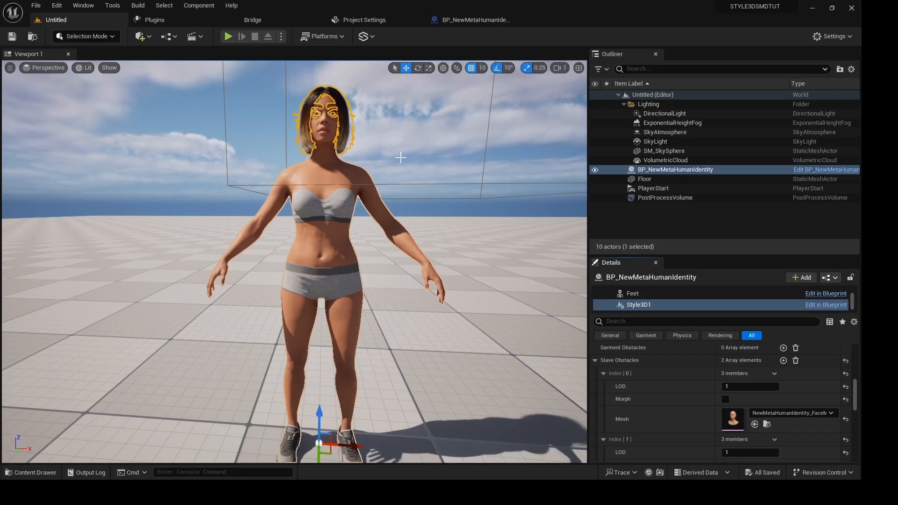
# - Open the SMD folder of the project content in Unreal Editor
pyautogui.click(400, 158)
pyautogui.hotkey('ctrl', 'space')
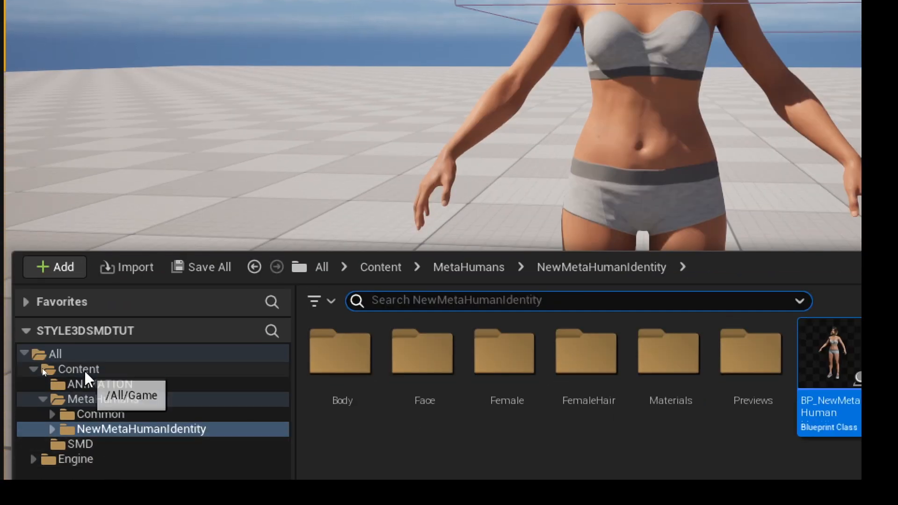
pyautogui.click(84, 373)
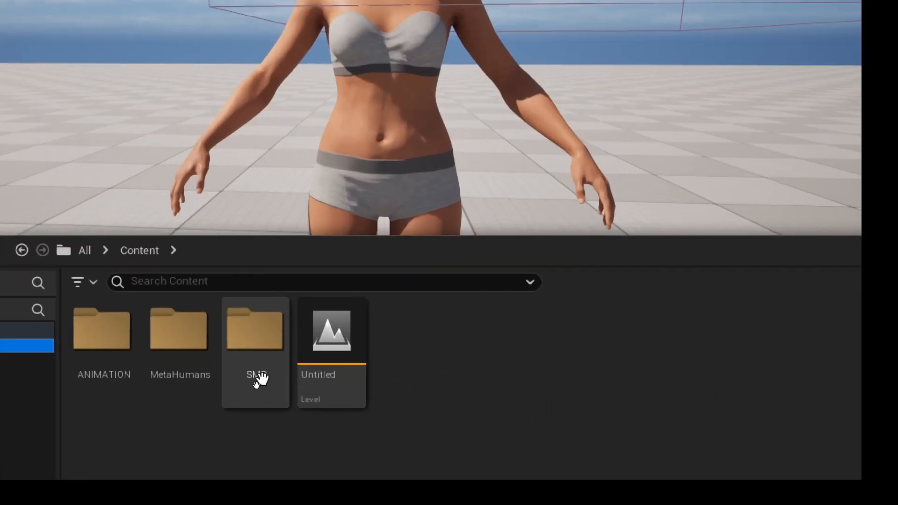
pyautogui.click(515, 382)
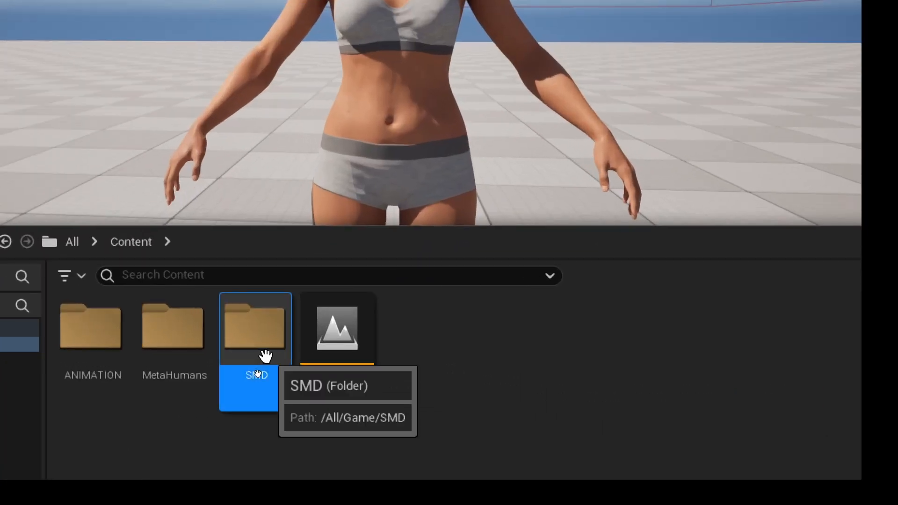
pyautogui.doubleClick(265, 355)
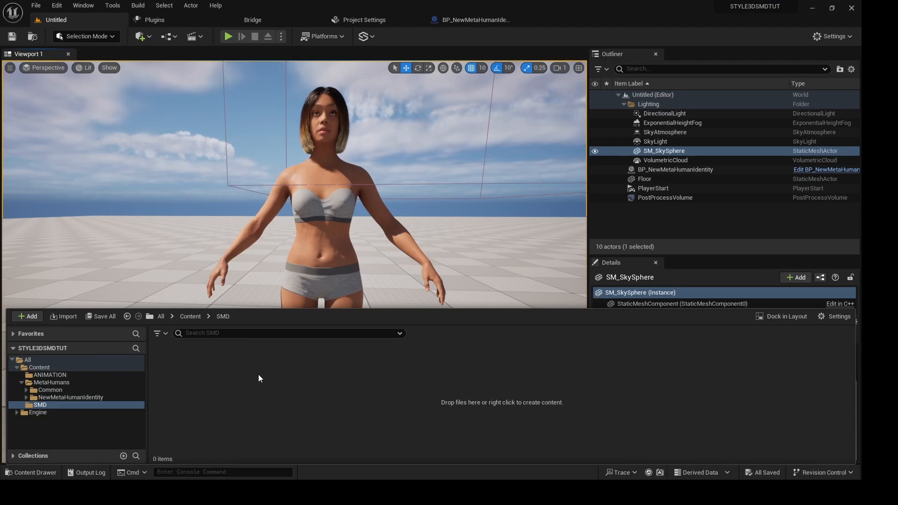
# - Import 2smdtut.smd from the smd folder on disk into the project's SMD content folder
pyautogui.hotkey('alt', 'Tab')
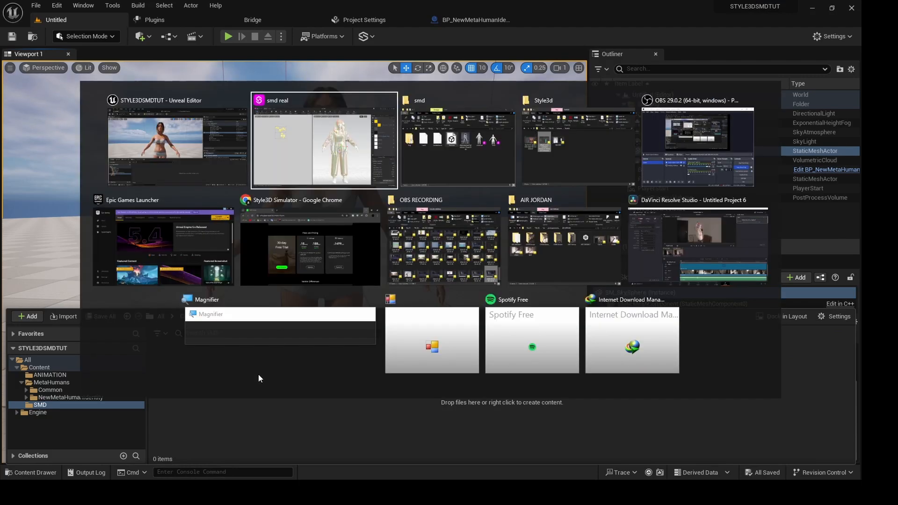
pyautogui.click(457, 175)
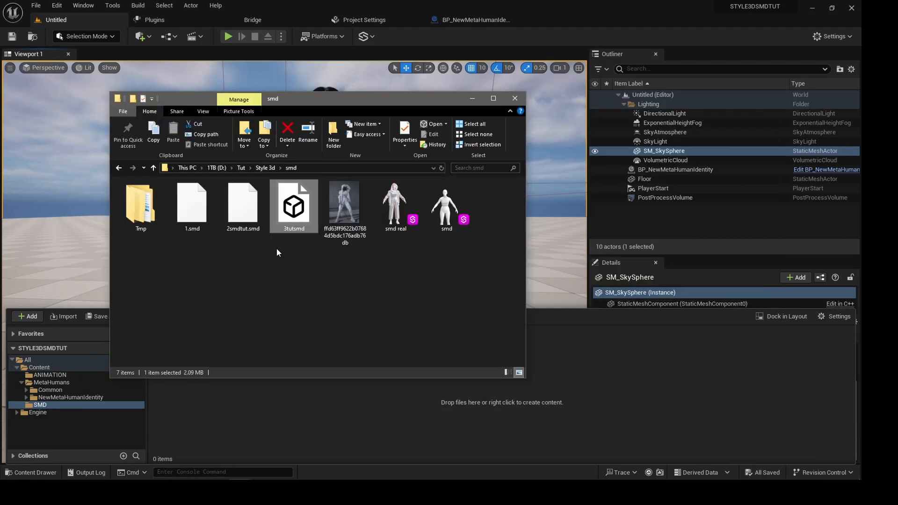
pyautogui.moveTo(242, 219); pyautogui.dragTo(272, 415)
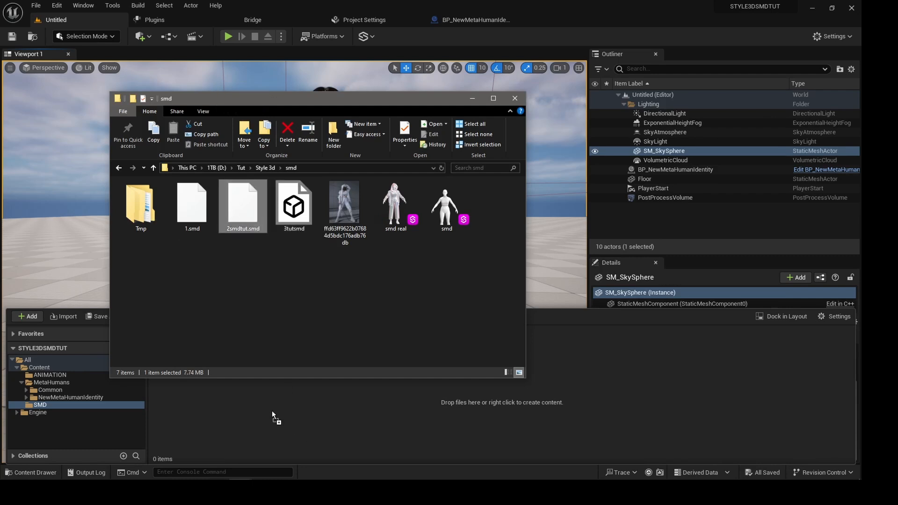
pyautogui.click(567, 23)
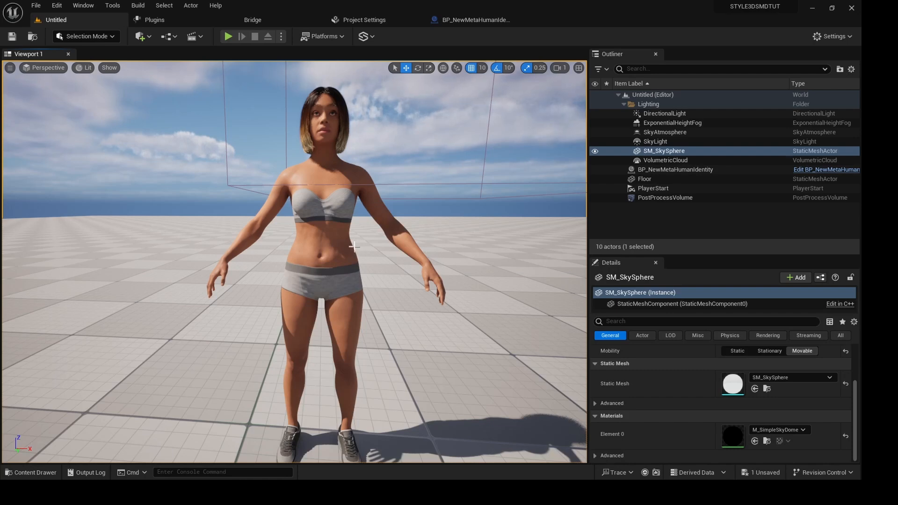
pyautogui.hotkey('ctrl', 'space')
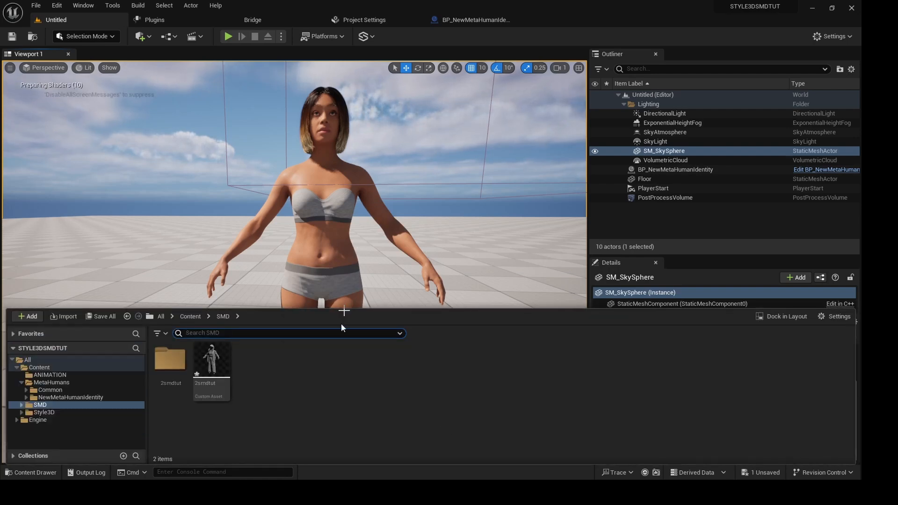
pyautogui.moveTo(213, 372)
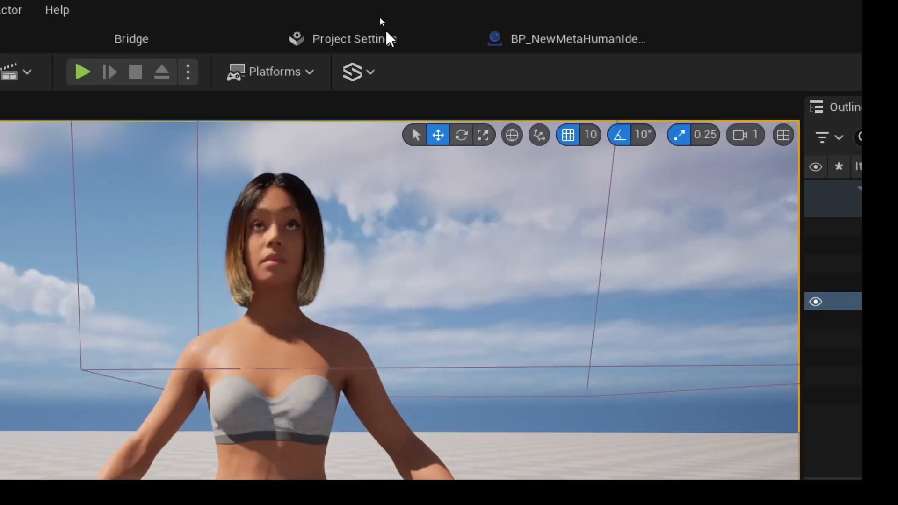
# - Enable Using Baking Texture in the SMD import settings of the Style3D Asset Config
pyautogui.click(370, 72)
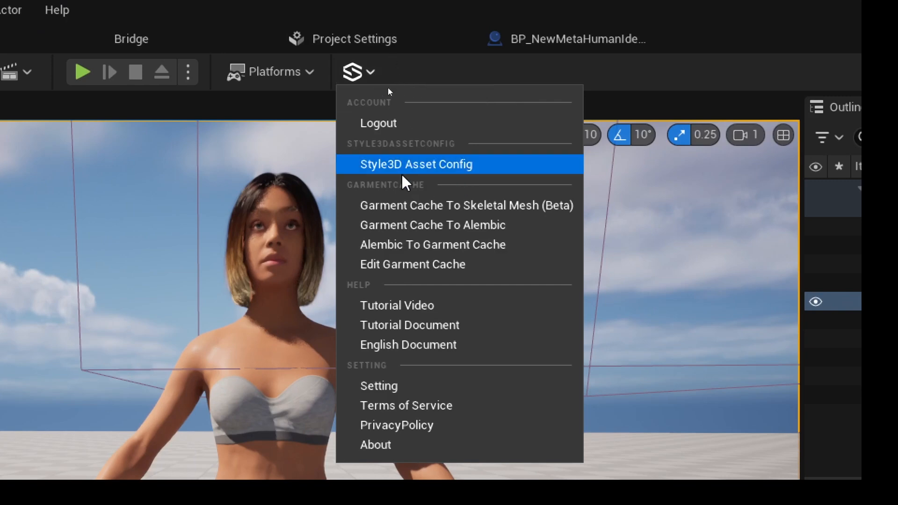
pyautogui.click(428, 168)
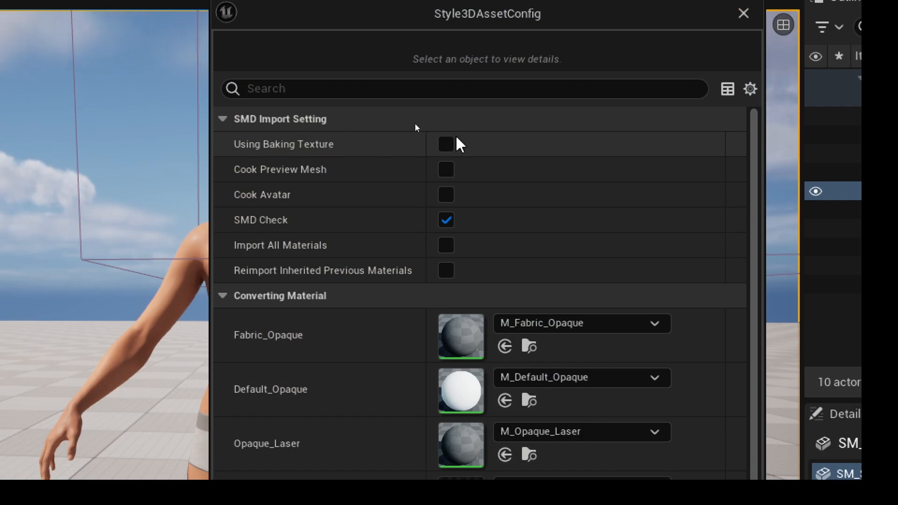
pyautogui.click(446, 145)
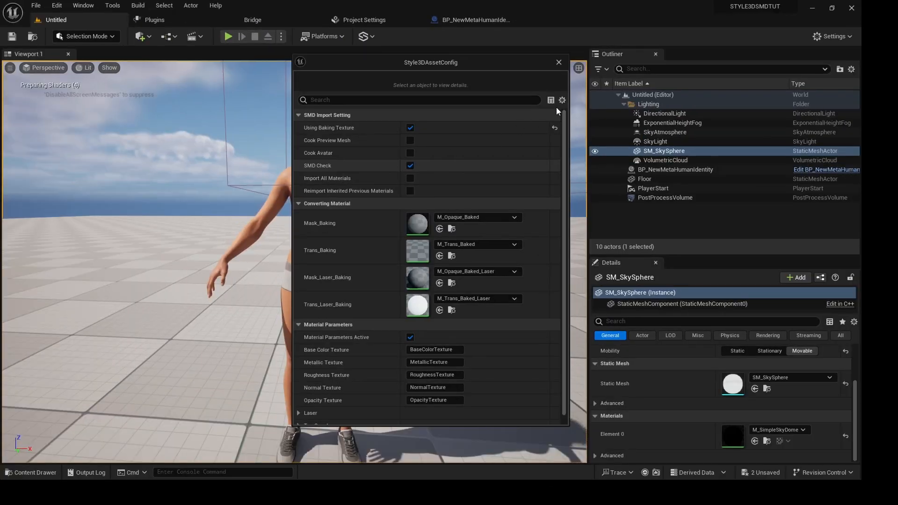
# - Open the 2smdtut garment asset and examine the outfit's laser fabric and shape from several angles
pyautogui.hotkey('ctrl', 'space')
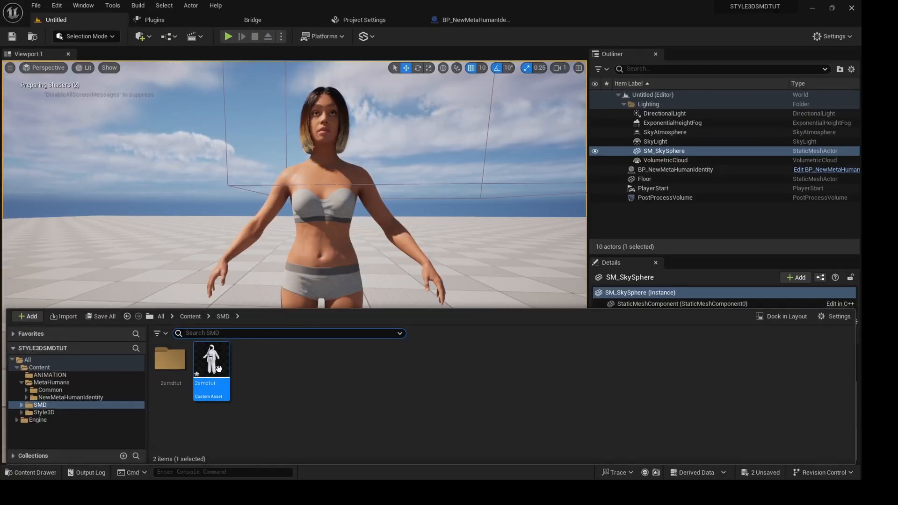
pyautogui.doubleClick(220, 372)
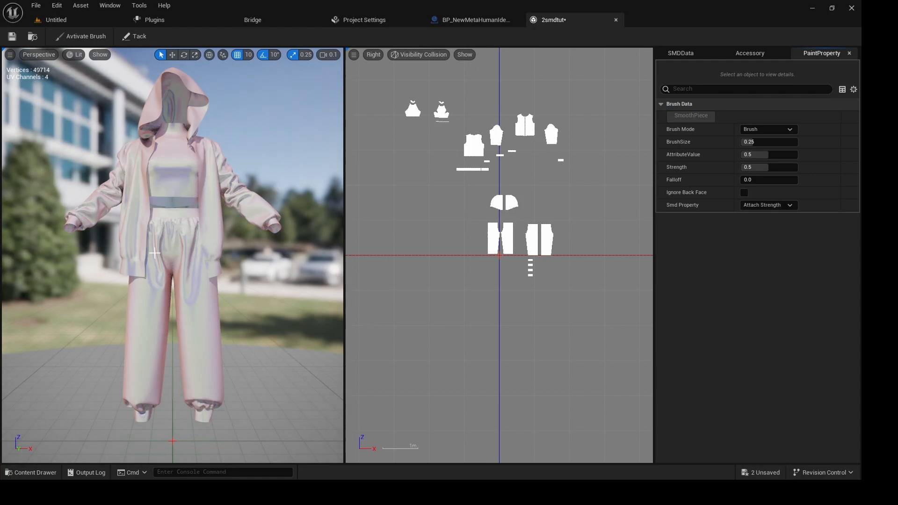
pyautogui.moveTo(155, 253); pyautogui.dragTo(161, 236, button='middle')
pyautogui.keyDown('alt'); pyautogui.moveTo(161, 236); pyautogui.dragTo(176, 220); pyautogui.keyUp('alt')
pyautogui.click(166, 225)
pyautogui.moveTo(174, 199); pyautogui.dragTo(168, 276, button='middle')
pyautogui.moveTo(189, 207); pyautogui.dragTo(191, 284, button='middle')
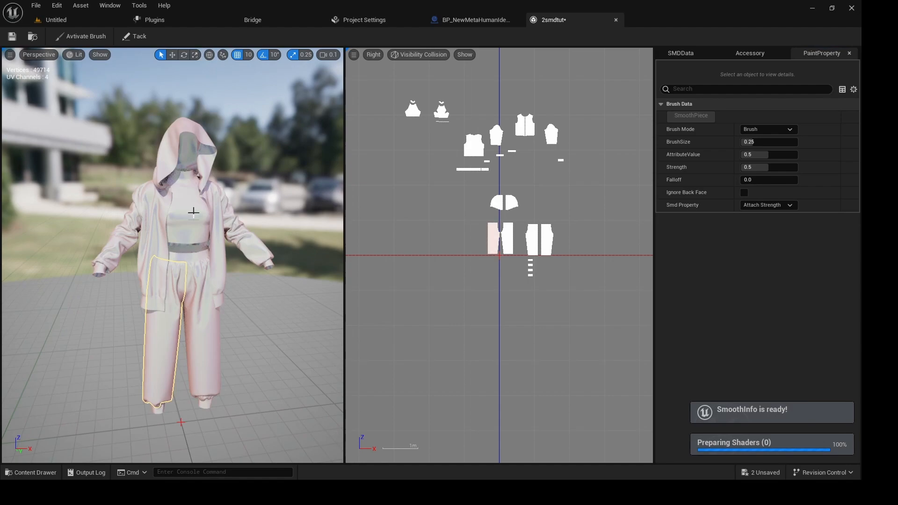
pyautogui.keyDown('alt'); pyautogui.moveTo(174, 260); pyautogui.dragTo(28, 288); pyautogui.keyUp('alt')
pyautogui.keyDown('alt'); pyautogui.moveTo(225, 281); pyautogui.dragTo(294, 182); pyautogui.keyUp('alt')
pyautogui.keyDown('alt'); pyautogui.moveTo(173, 258); pyautogui.dragTo(191, 283); pyautogui.keyUp('alt')
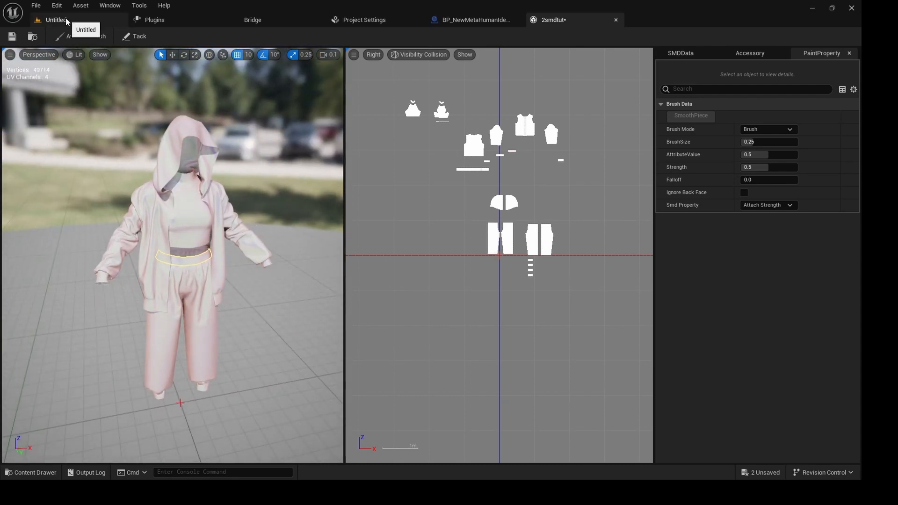
# - Return to the level and assign 2smdtut as the Meta Data Asset of the Style3D1 component on BP_NewMetaHumanIdentity
pyautogui.click(37, 21)
pyautogui.scroll(5, 348, 294)
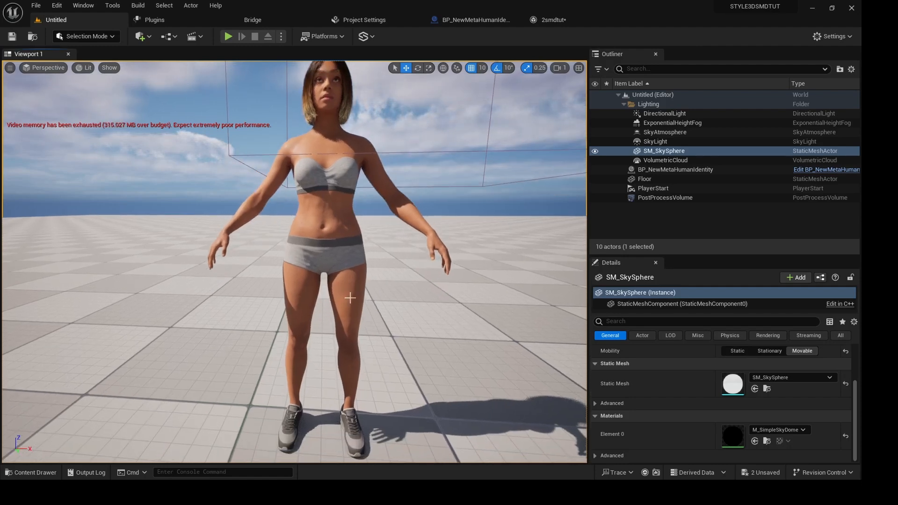
pyautogui.scroll(-2, 294, 262)
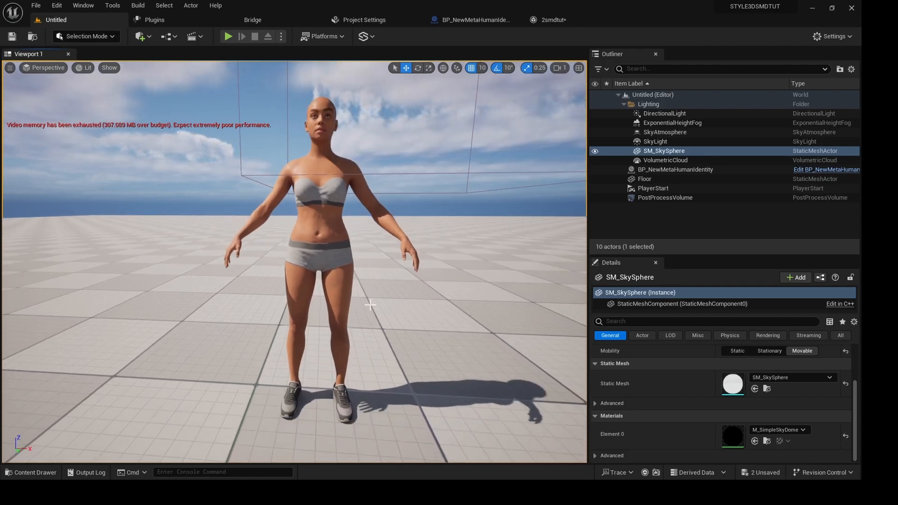
pyautogui.click(349, 300)
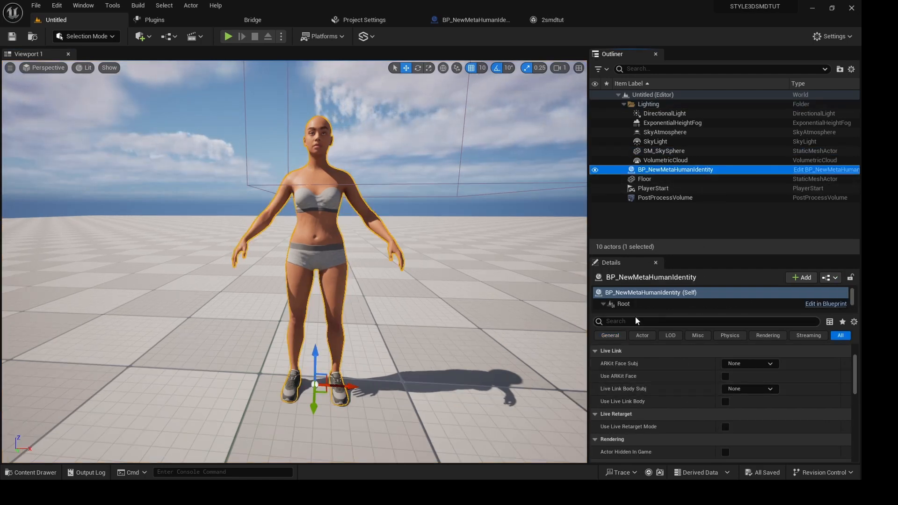
pyautogui.scroll(-4, 637, 306)
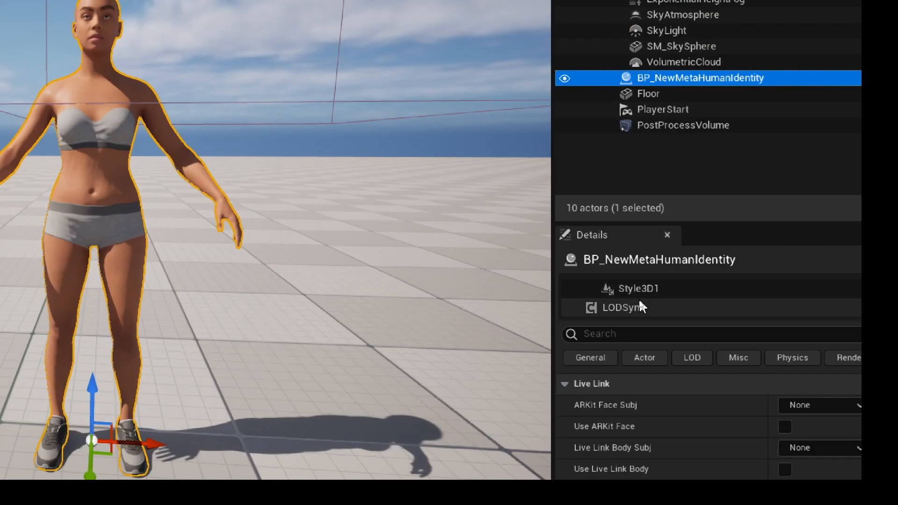
pyautogui.click(640, 295)
pyautogui.scroll(5, 682, 313)
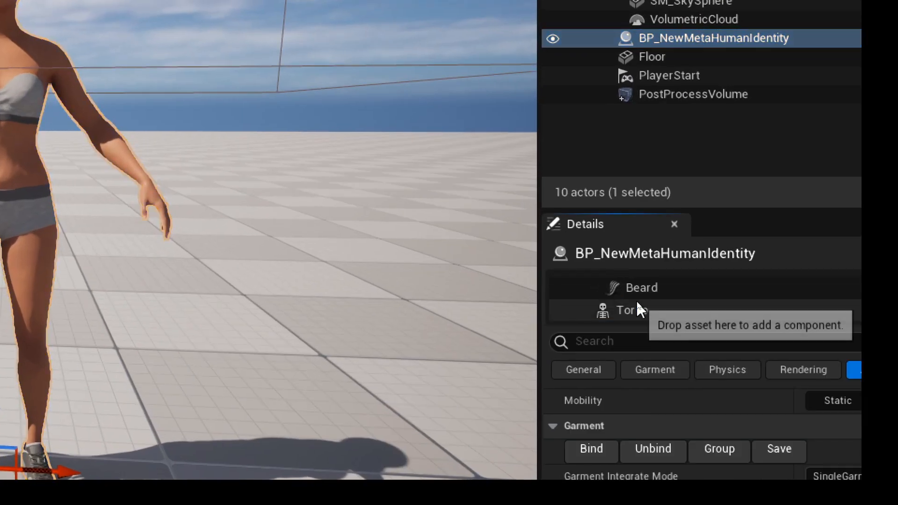
pyautogui.scroll(-5, 636, 300)
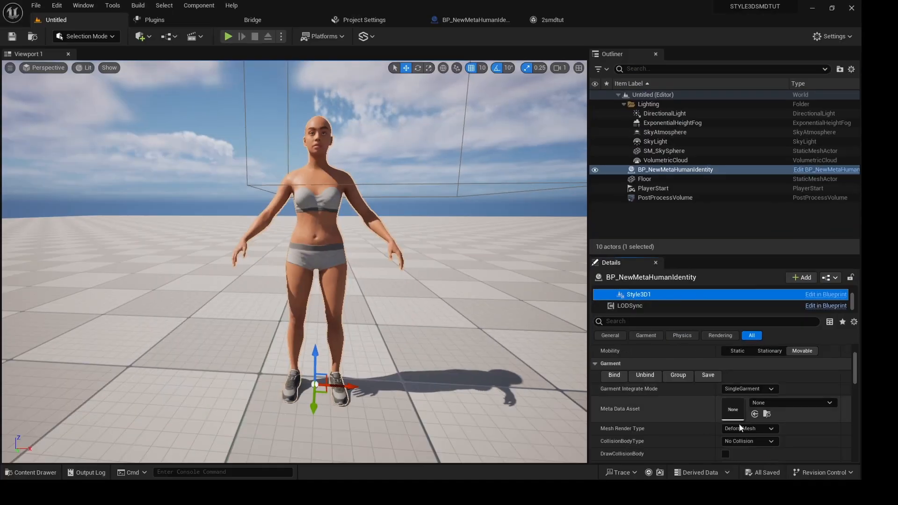
pyautogui.scroll(-2, 696, 420)
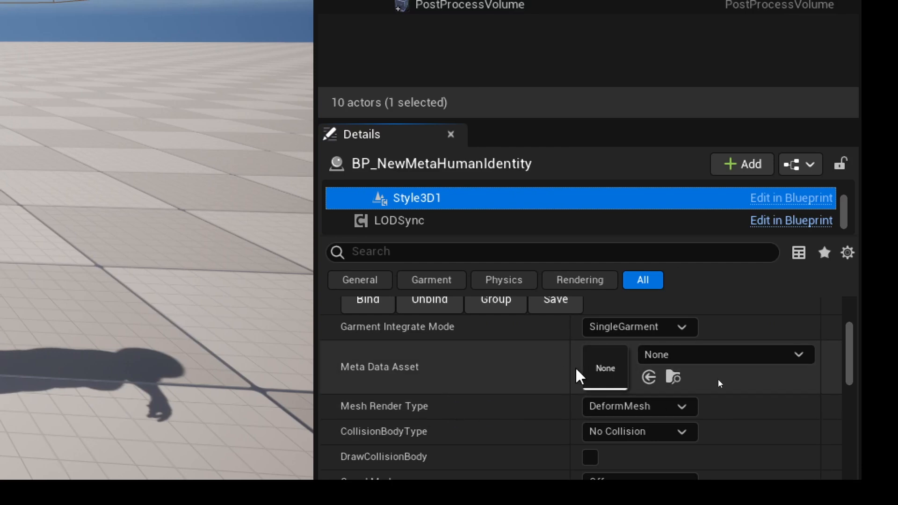
pyautogui.click(732, 362)
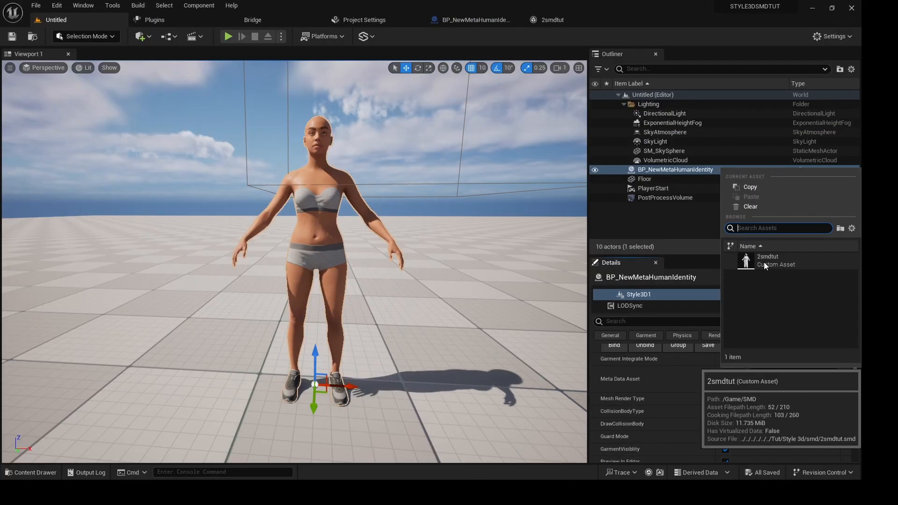
pyautogui.click(765, 260)
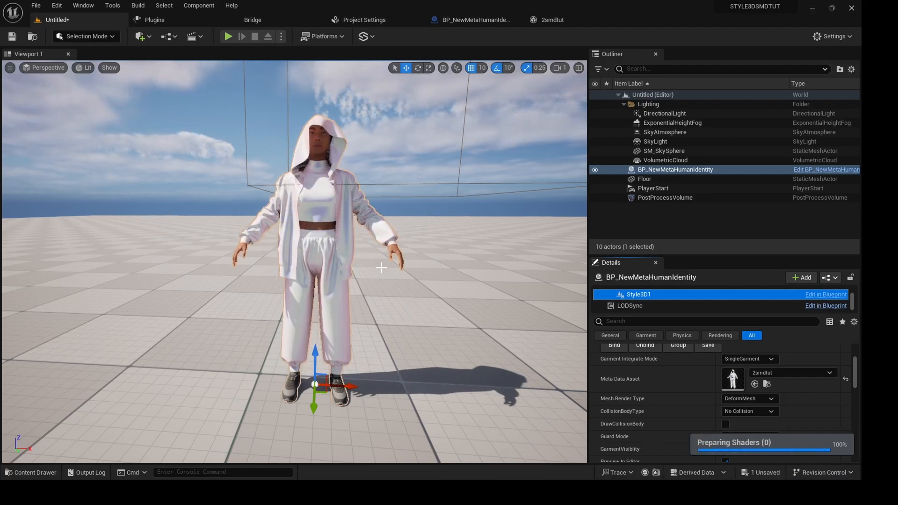
# - Check the dressed MetaHuman and save the garment on its Style3D1 component
pyautogui.keyDown('alt'); pyautogui.moveTo(318, 281); pyautogui.dragTo(315, 280); pyautogui.keyUp('alt')
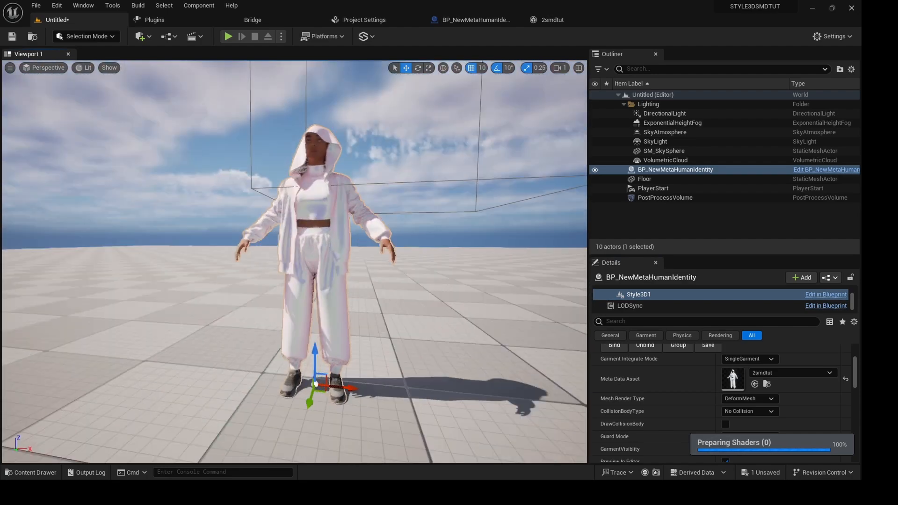
pyautogui.keyDown('alt'); pyautogui.moveTo(295, 262); pyautogui.dragTo(311, 278); pyautogui.keyUp('alt')
pyautogui.keyDown('alt'); pyautogui.moveTo(311, 278); pyautogui.dragTo(391, 274, button='right'); pyautogui.keyUp('alt')
pyautogui.moveTo(391, 275)
pyautogui.keyDown('alt'); pyautogui.mouseDown()
pyautogui.moveTo(528, 275)
pyautogui.moveTo(389, 283)
pyautogui.moveTo(398, 284)
pyautogui.mouseUp(); pyautogui.keyUp('alt')
pyautogui.keyDown('alt'); pyautogui.moveTo(398, 284); pyautogui.dragTo(412, 283, button='right'); pyautogui.keyUp('alt')
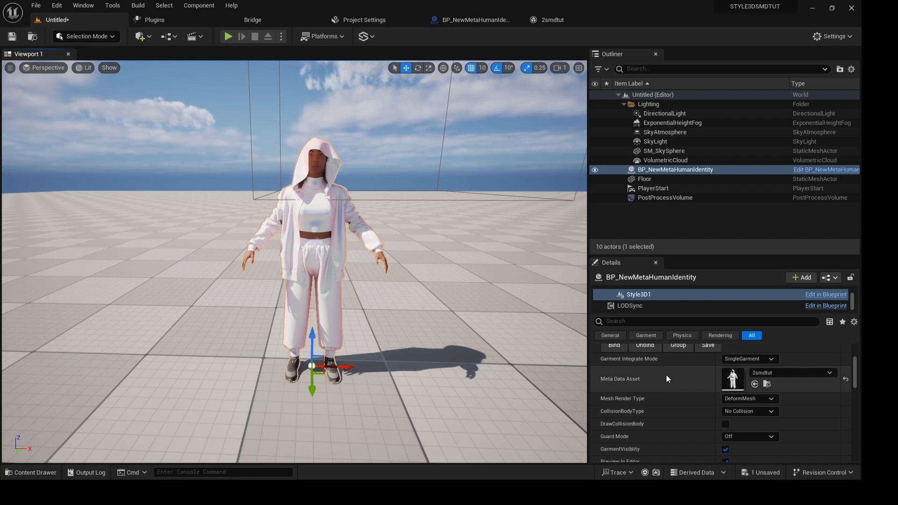
pyautogui.scroll(3, 666, 375)
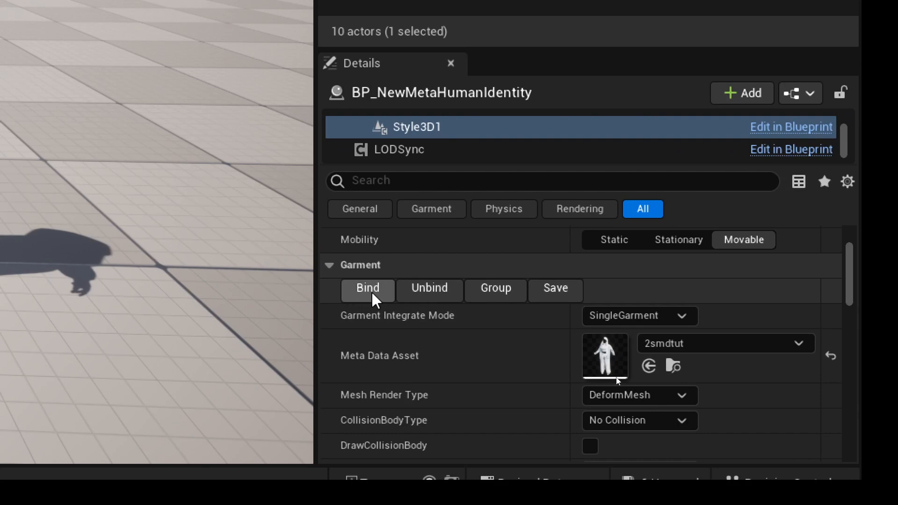
pyautogui.click(555, 295)
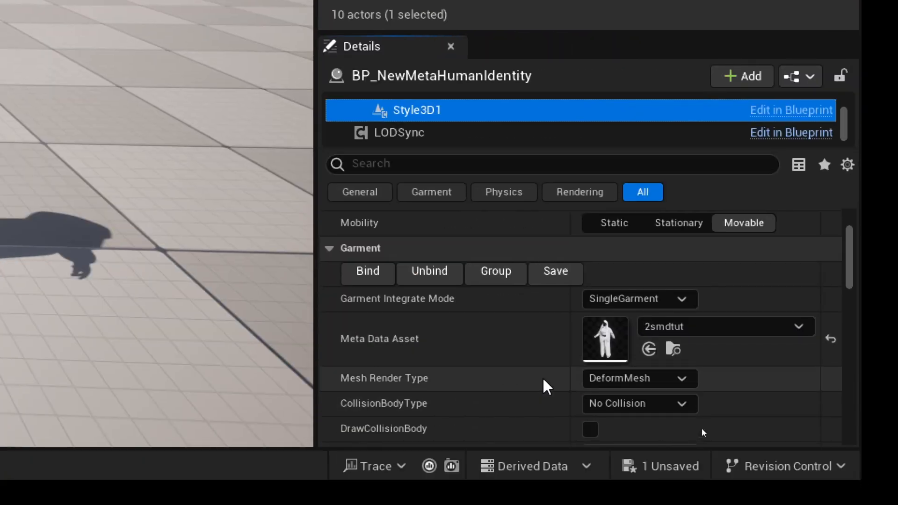
# - Review the garment and obstacle settings of the Style3D1 component and choose its Runtime Mode
pyautogui.scroll(-3, 702, 428)
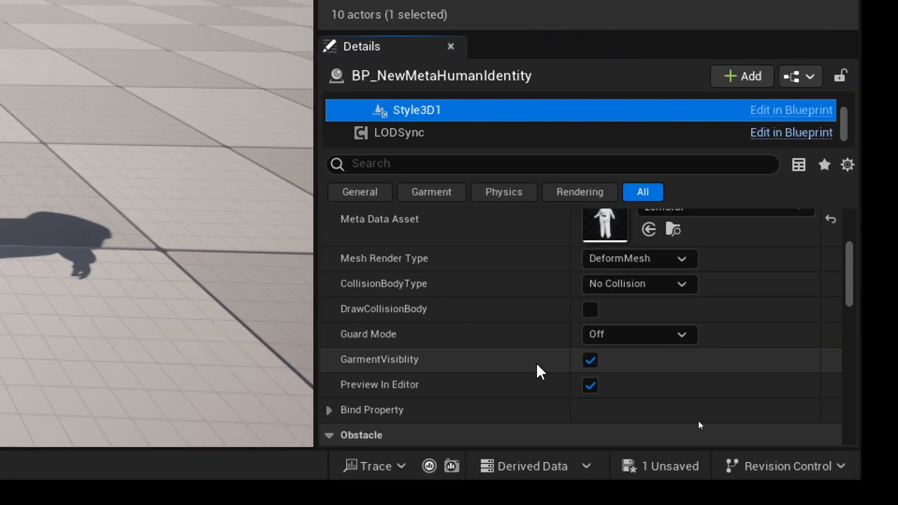
pyautogui.scroll(-6, 514, 367)
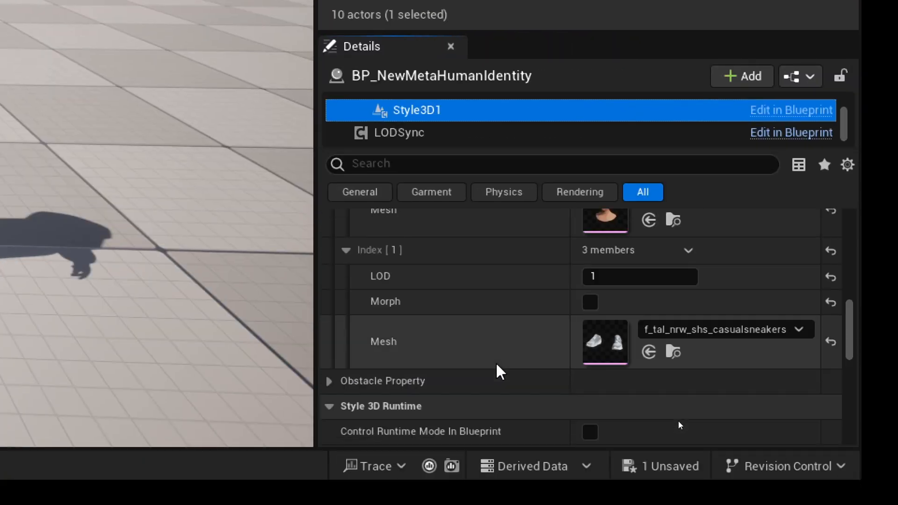
pyautogui.scroll(-4, 498, 366)
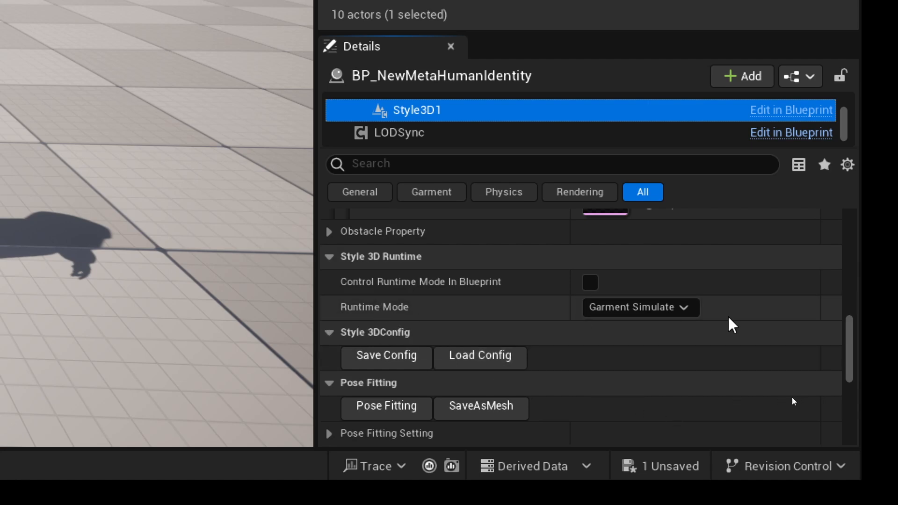
pyautogui.click(681, 307)
pyautogui.click(680, 325)
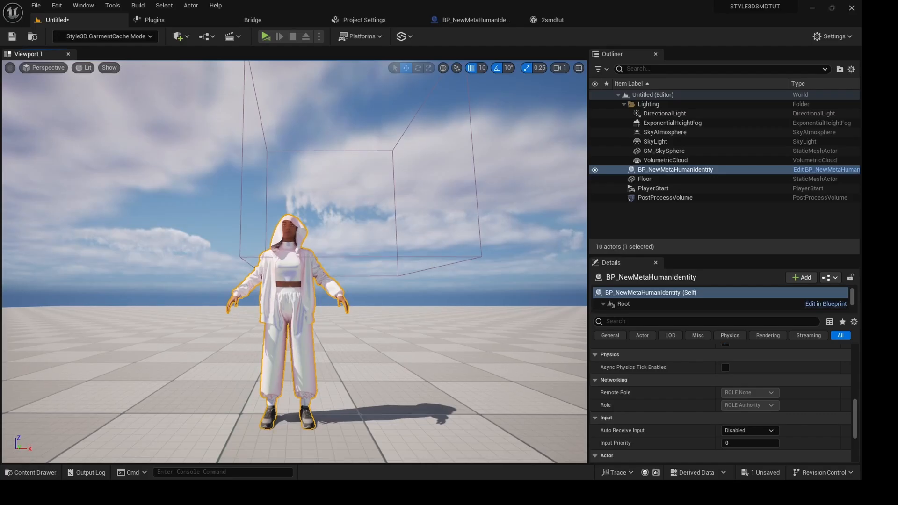
# - Add a Style3D Wind component under the Body of BP_NewMetaHumanIdentity
pyautogui.moveTo(294, 262); pyautogui.dragTo(292, 276, button='middle')
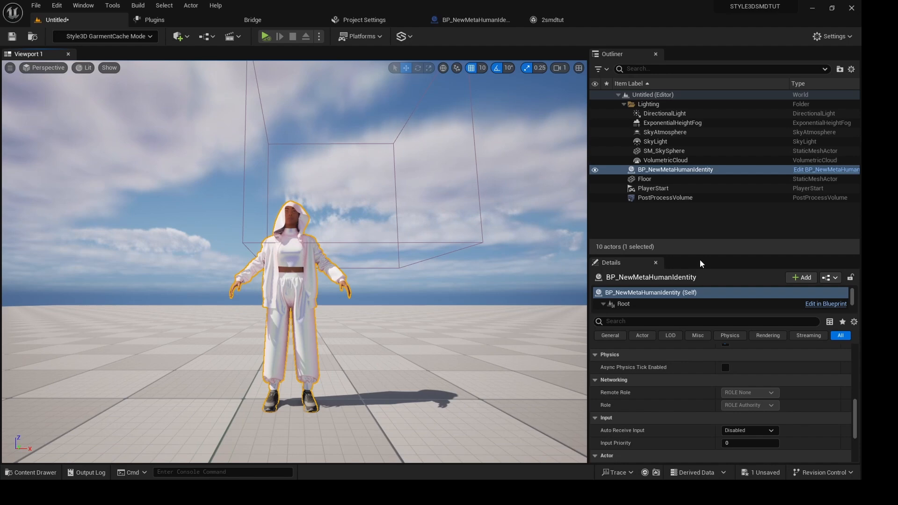
pyautogui.scroll(-1, 653, 305)
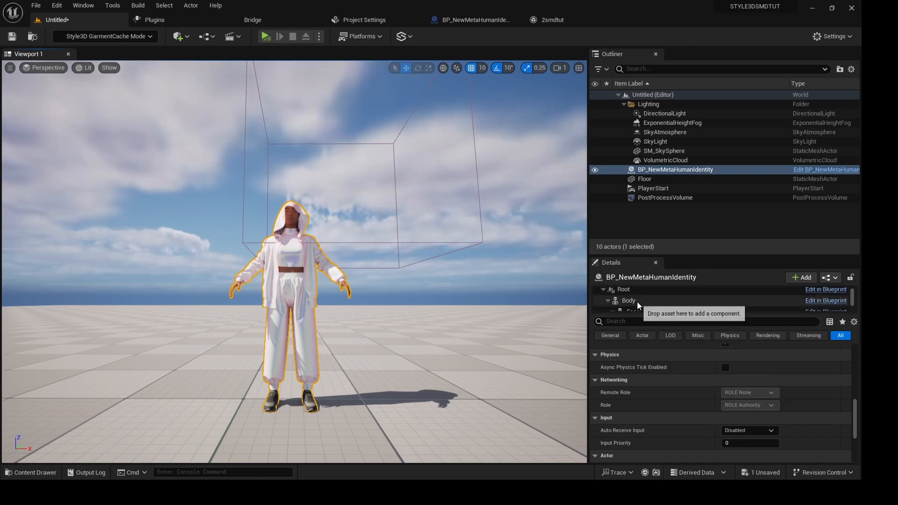
pyautogui.click(639, 304)
pyautogui.click(798, 280)
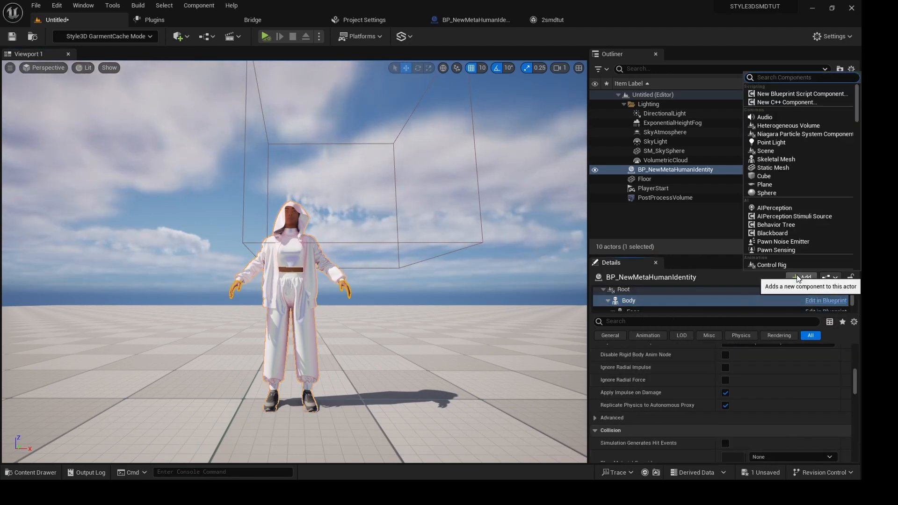
pyautogui.write('style')
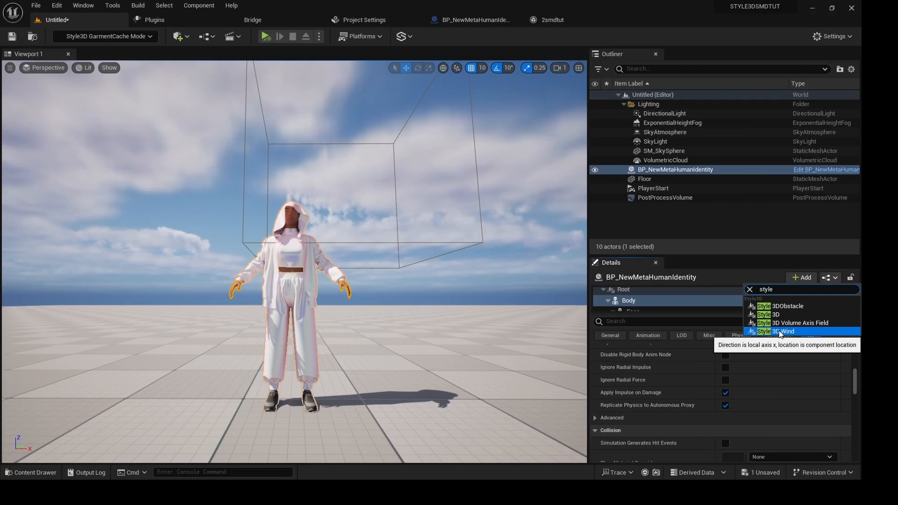
pyautogui.click(701, 327)
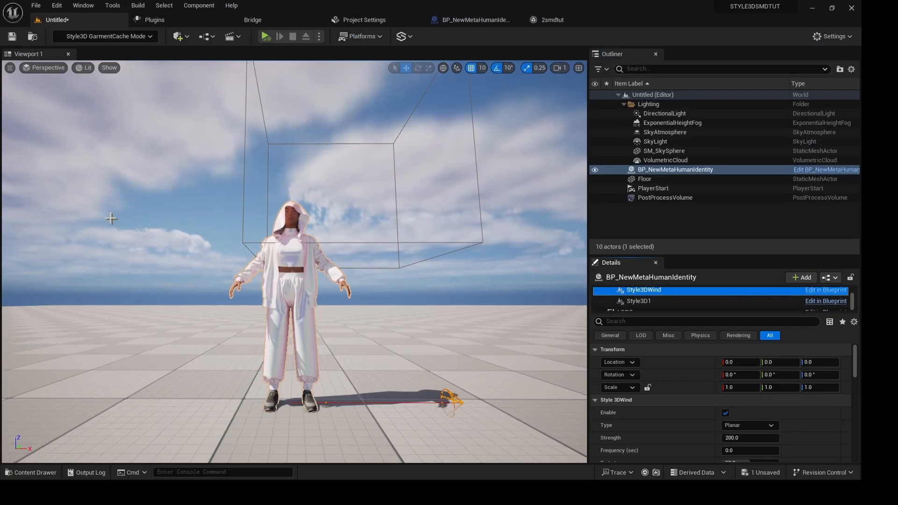
# - Find the wind actors among all placeable classes and add a Wind Directional Source to the level
pyautogui.click(178, 36)
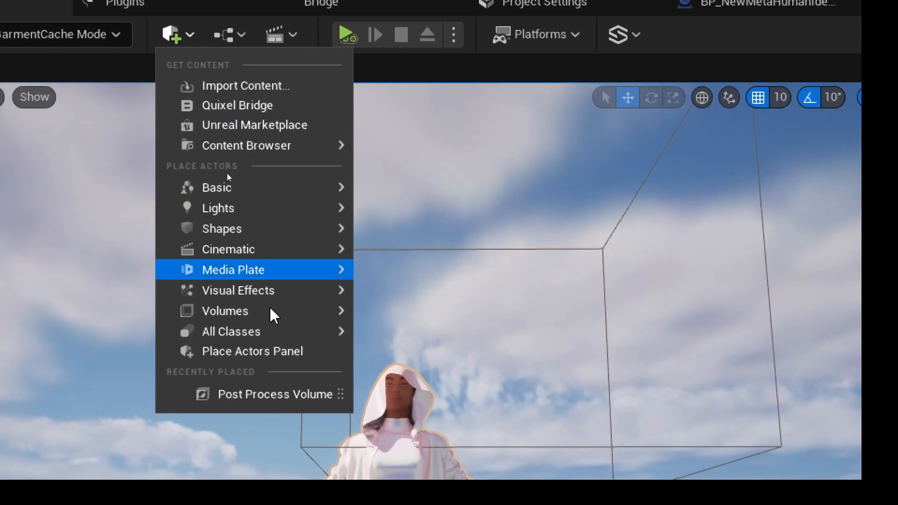
pyautogui.moveTo(260, 332)
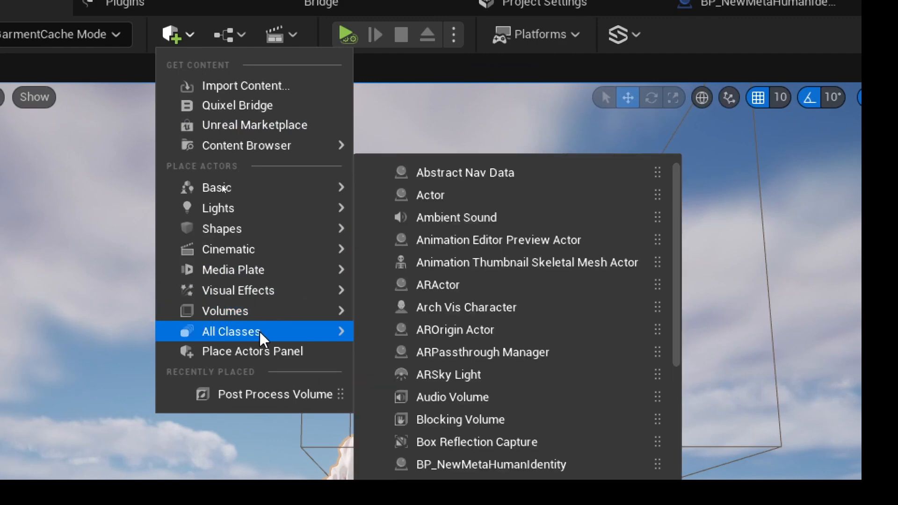
pyautogui.write('wind')
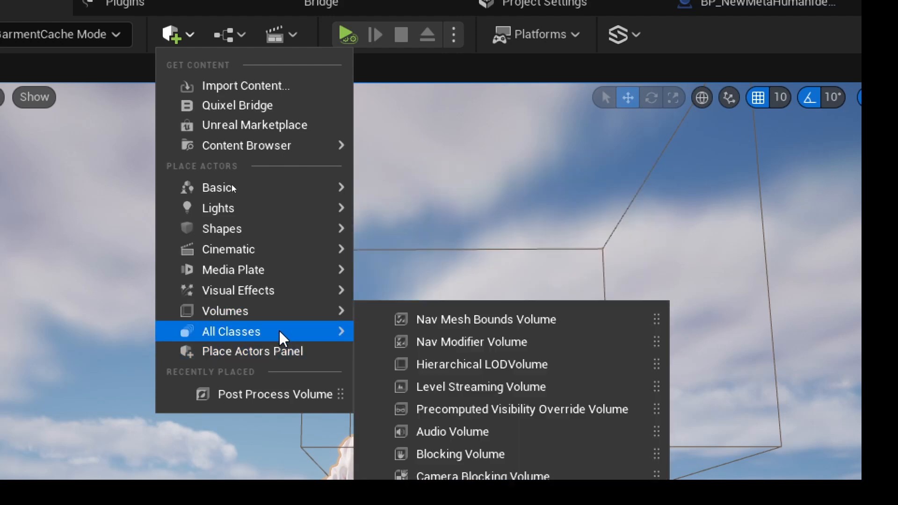
pyautogui.write('wind')
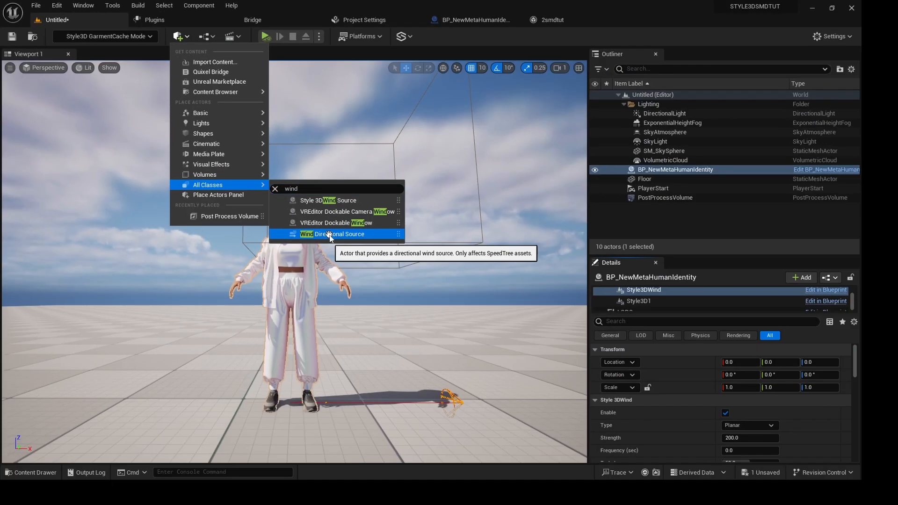
pyautogui.click(473, 423)
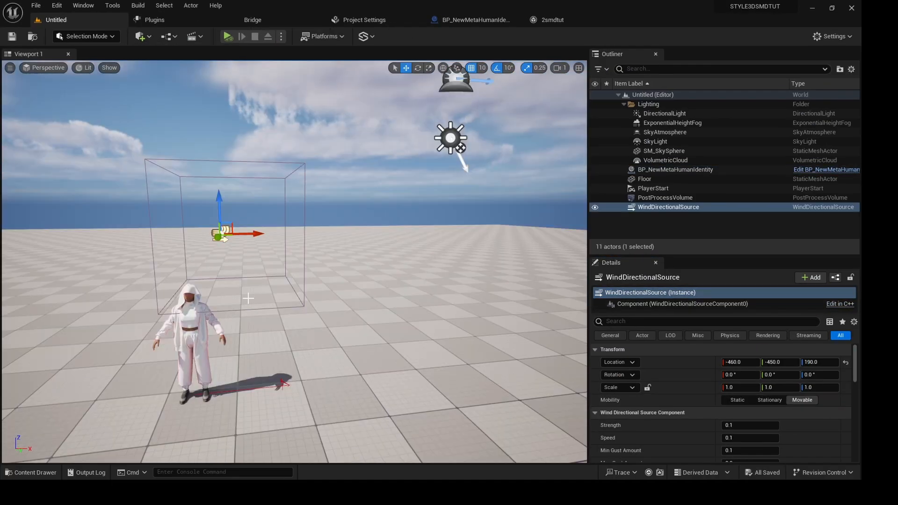
# - Position the WindDirectionalSource in front of the MetaHuman at about -460, 270, 110, rotated about -140° around Z
pyautogui.keyDown('alt'); pyautogui.moveTo(295, 262); pyautogui.dragTo(31, 359); pyautogui.keyUp('alt')
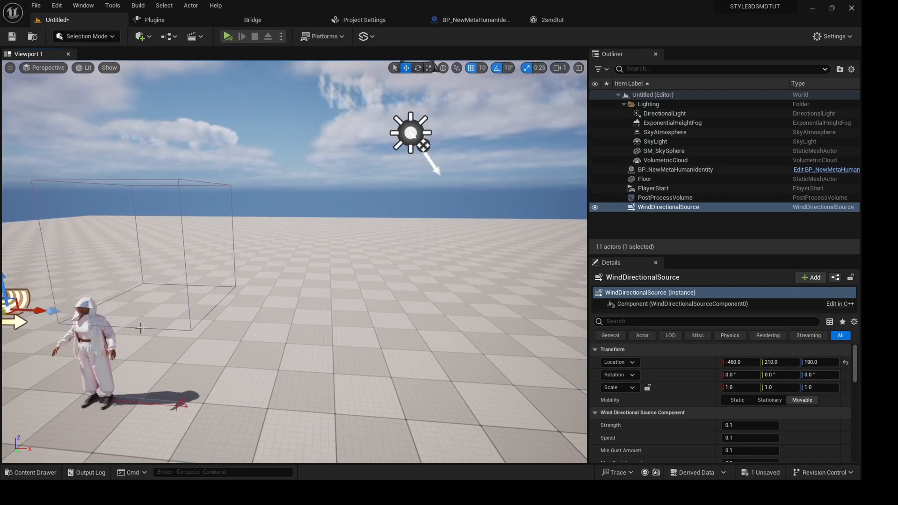
pyautogui.keyDown('alt'); pyautogui.moveTo(211, 308); pyautogui.dragTo(323, 224, button='middle'); pyautogui.keyUp('alt')
pyautogui.keyDown('alt'); pyautogui.moveTo(323, 224); pyautogui.dragTo(285, 250); pyautogui.keyUp('alt')
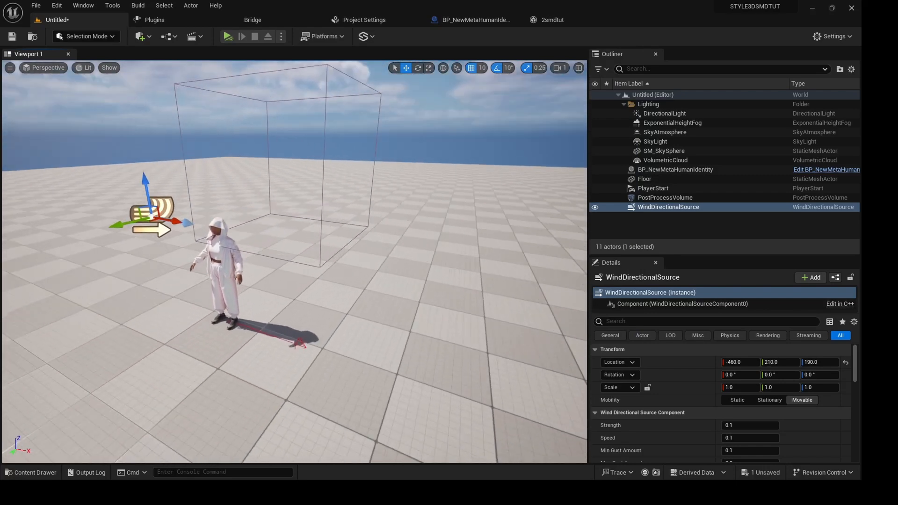
pyautogui.moveTo(139, 210); pyautogui.dragTo(104, 297)
# - Rotate the Style3DWind component of BP_NewMetaHumanIdentity to about -90° around Z
pyautogui.doubleClick(673, 169)
pyautogui.press('e')
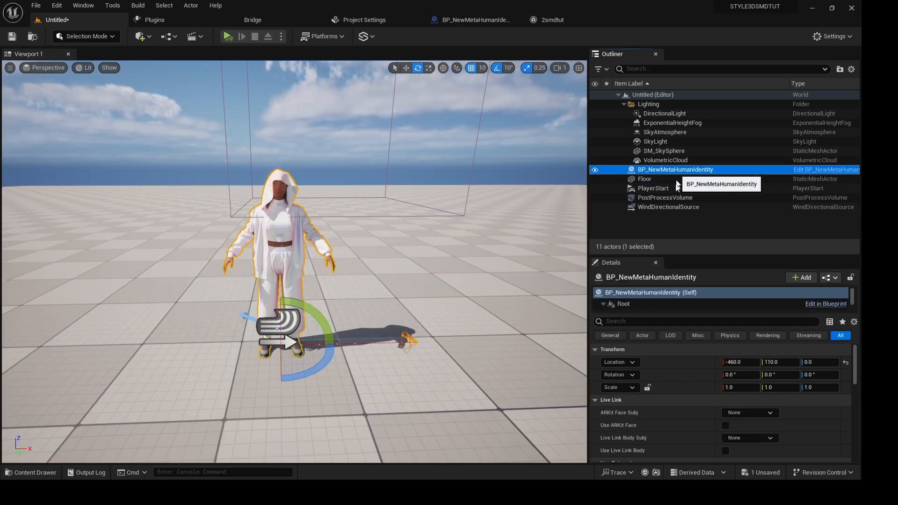
pyautogui.scroll(-5, 639, 304)
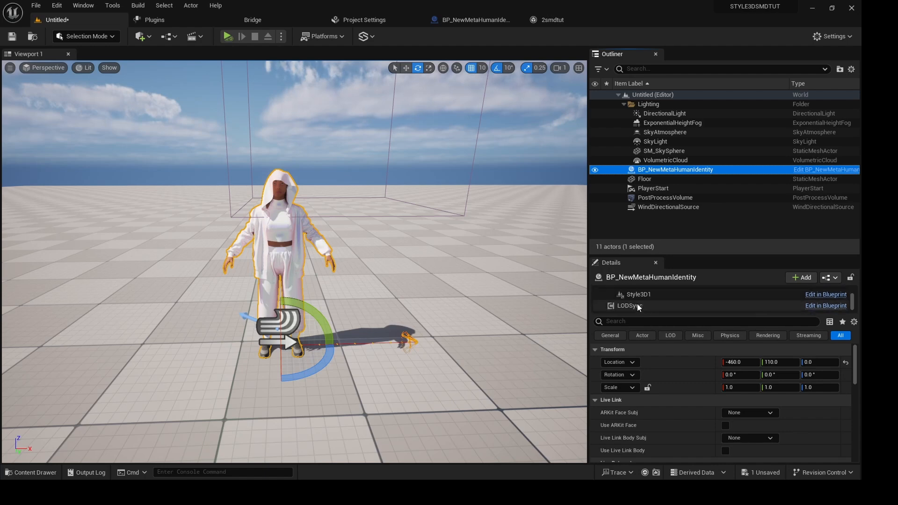
pyautogui.click(642, 300)
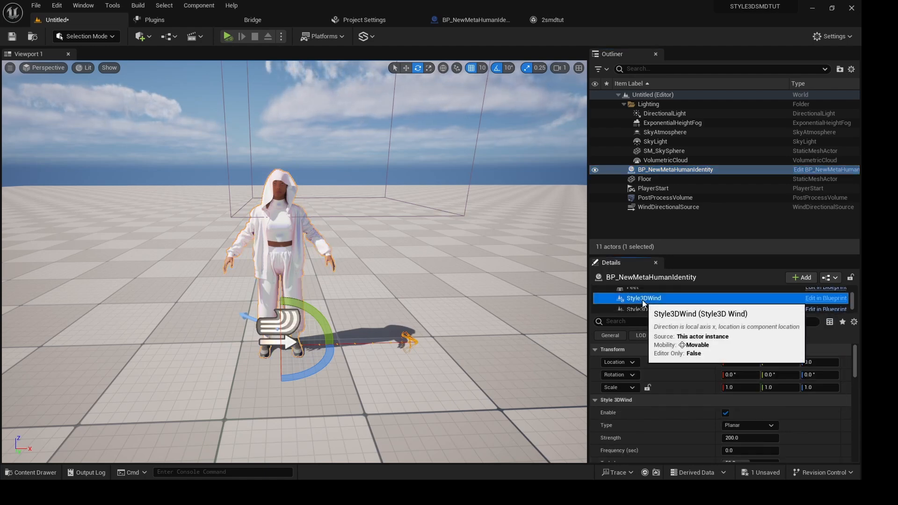
pyautogui.moveTo(317, 363); pyautogui.dragTo(255, 369)
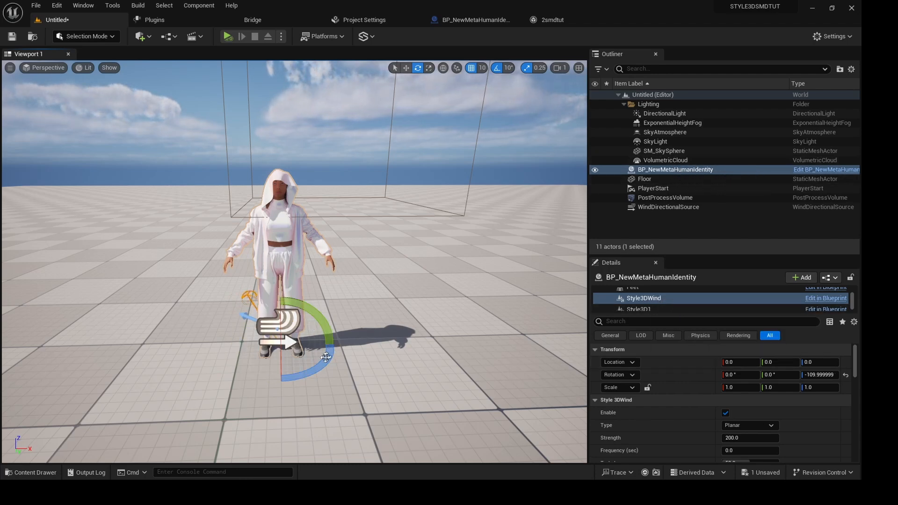
pyautogui.moveTo(326, 357); pyautogui.dragTo(334, 343)
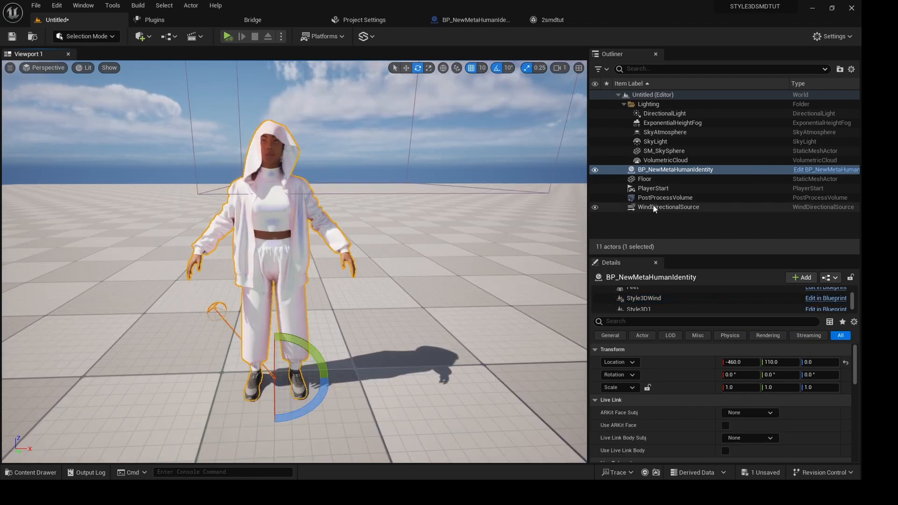
# - Set the WindDirectionalSource strength to 5 and speed to 1, and test the garment in a short simulation
pyautogui.click(656, 207)
pyautogui.click(735, 424)
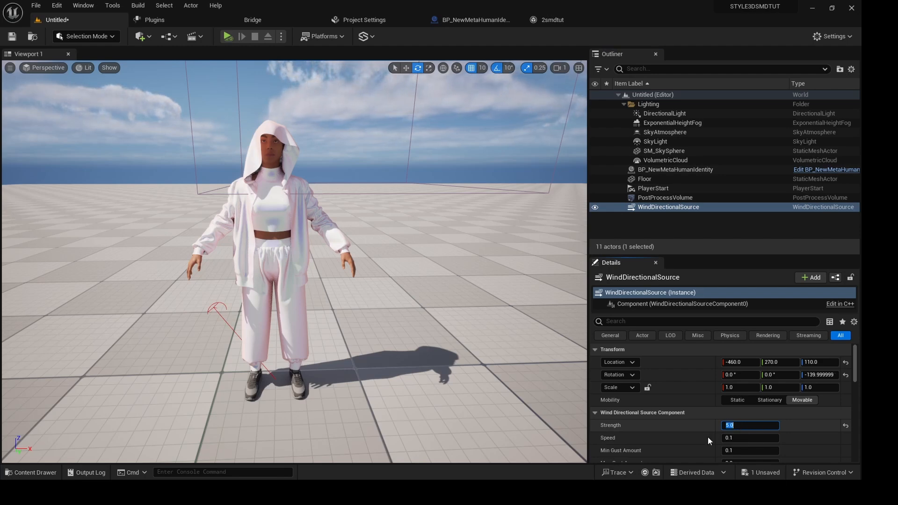
pyautogui.click(741, 438)
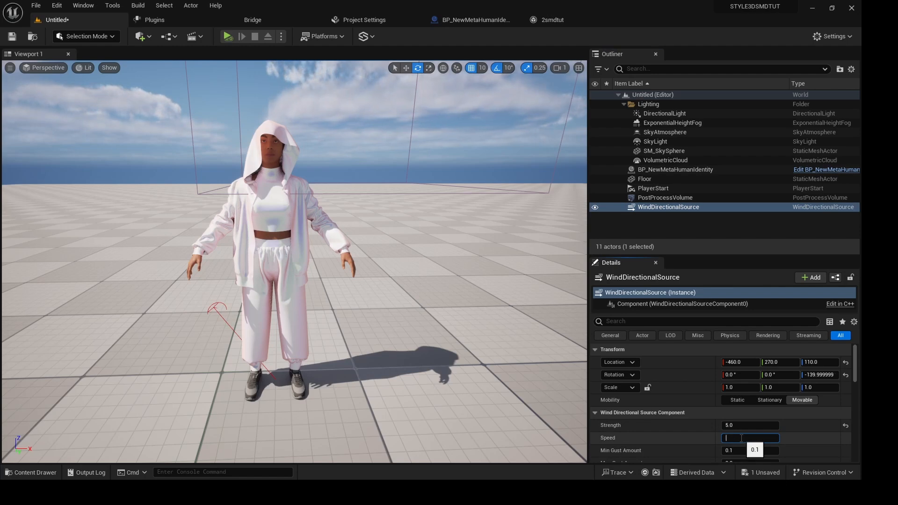
pyautogui.press('Return')
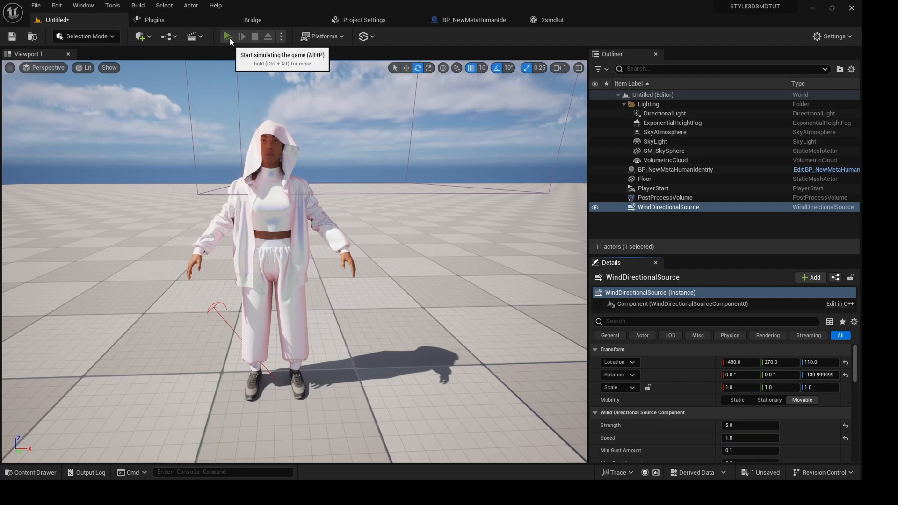
pyautogui.click(230, 38)
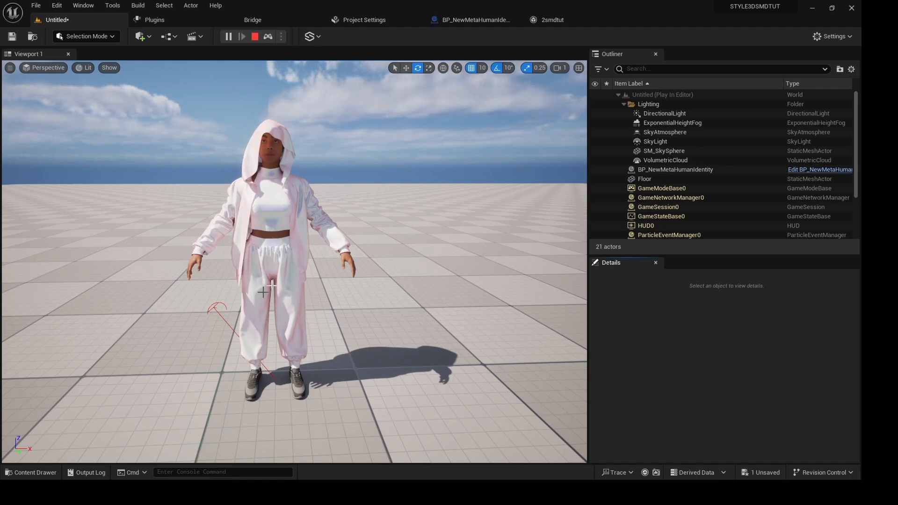
pyautogui.click(255, 37)
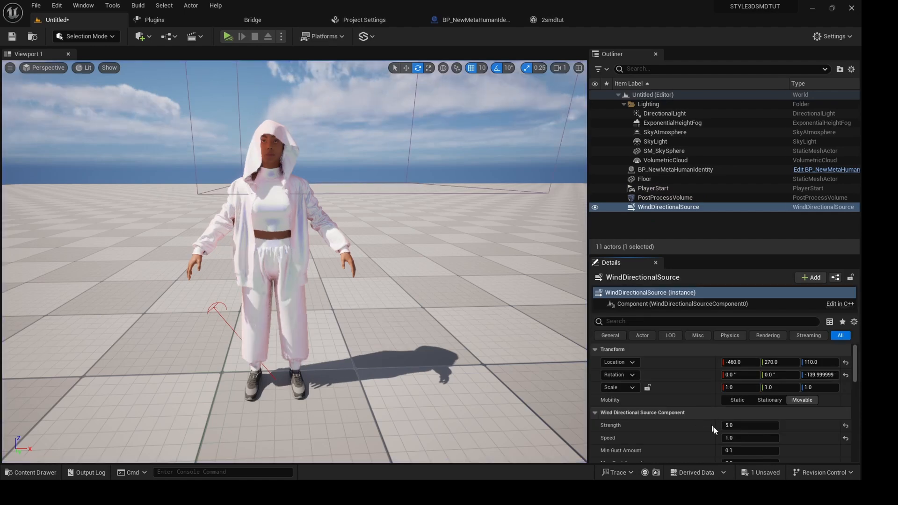
# - Set the WindDirectionalSource speed and strength to 10 each and start simulating the level
pyautogui.click(737, 439)
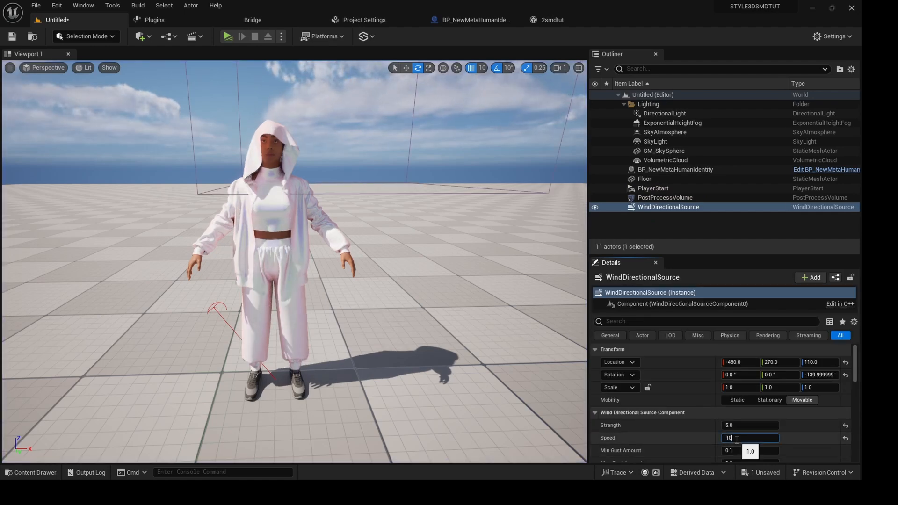
pyautogui.click(741, 426)
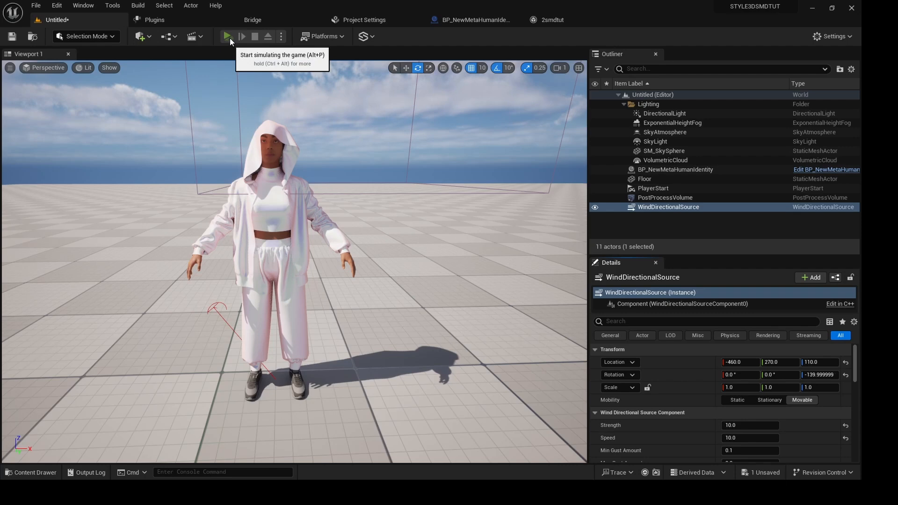
pyautogui.click(230, 39)
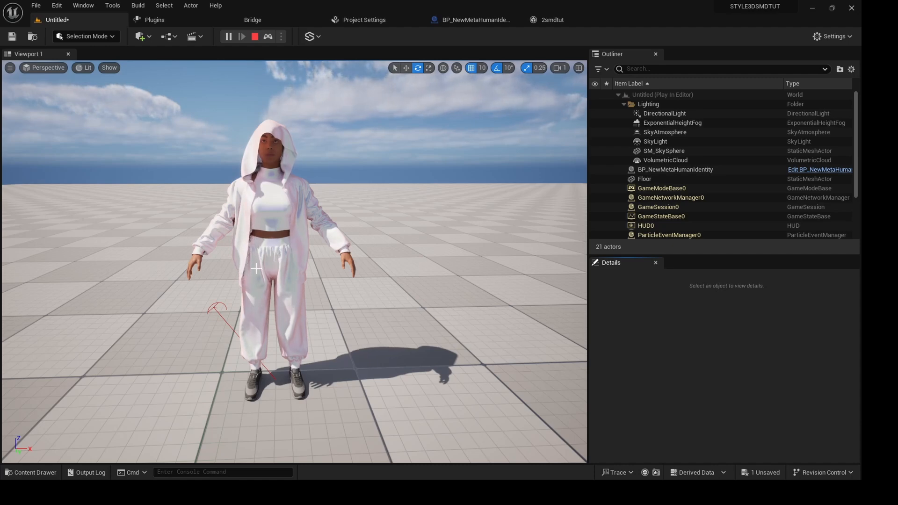
# - Examine the garment's wind motion on the MetaHuman from several angles and distances, and stop the simulation
pyautogui.press('d')
pyautogui.moveTo(300, 273); pyautogui.dragTo(293, 272, button='right')
pyautogui.press('a')
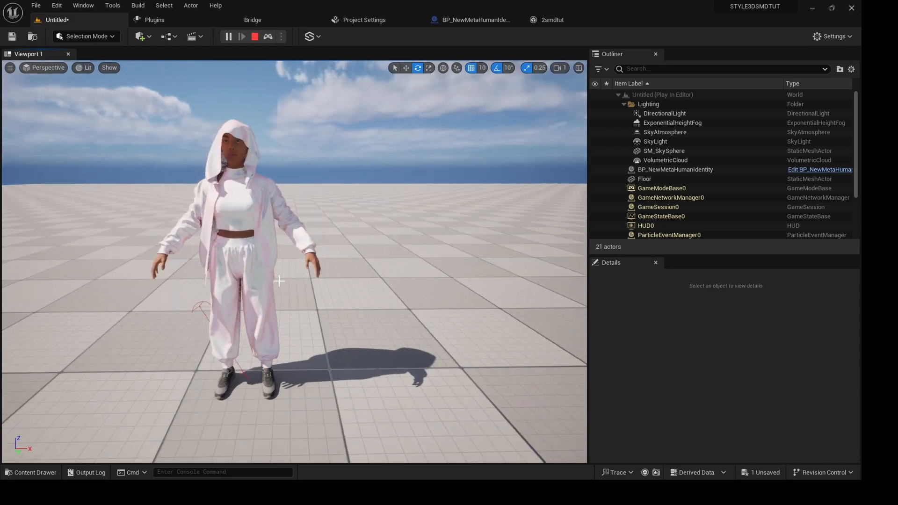
pyautogui.click(253, 267)
pyautogui.keyDown('alt'); pyautogui.moveTo(252, 268); pyautogui.dragTo(304, 253); pyautogui.keyUp('alt')
pyautogui.keyDown('alt'); pyautogui.moveTo(225, 259); pyautogui.dragTo(302, 236); pyautogui.keyUp('alt')
pyautogui.scroll(6, 152, 279)
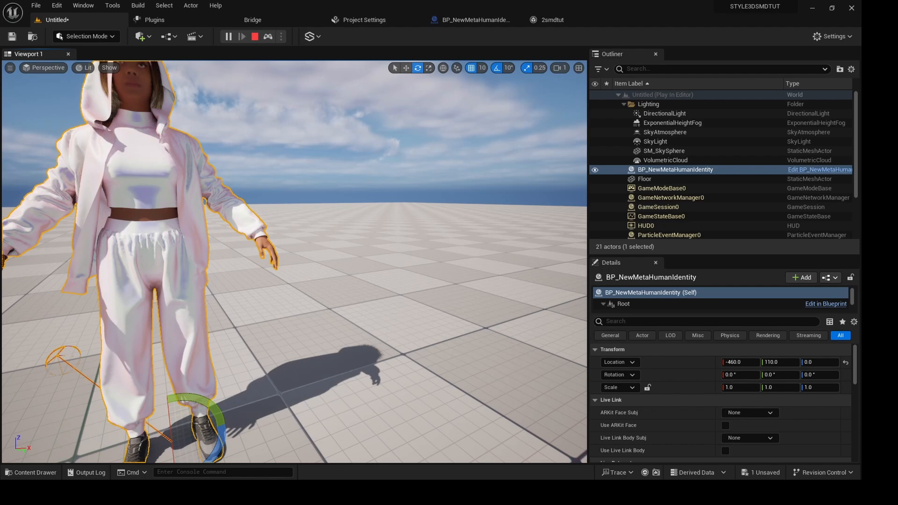
pyautogui.scroll(-5, 295, 262)
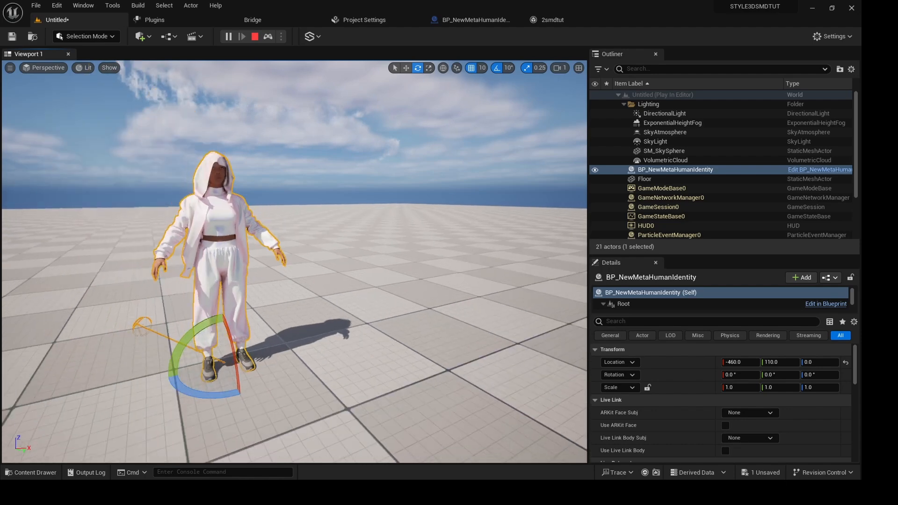
pyautogui.click(255, 36)
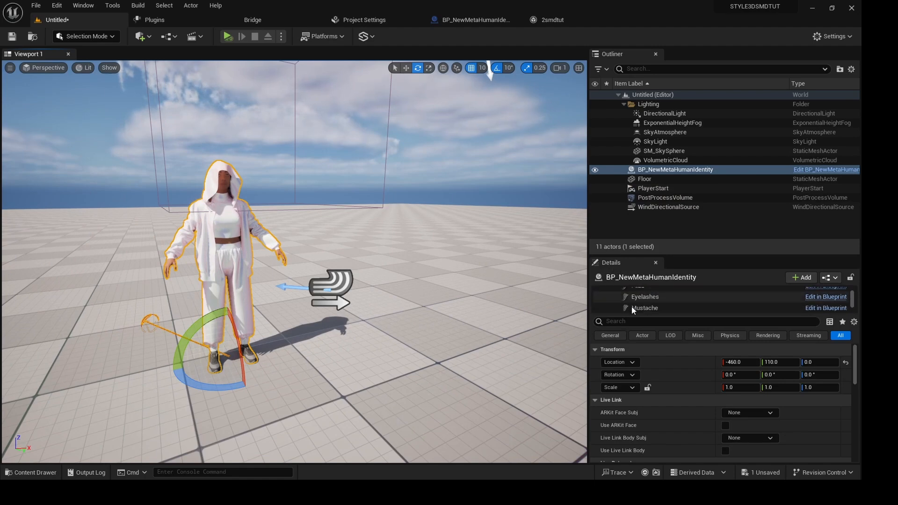
# - Set the strength of the Style3DWind component on BP_NewMetaHumanIdentity to 500
pyautogui.scroll(-3, 632, 305)
pyautogui.scroll(-2, 631, 302)
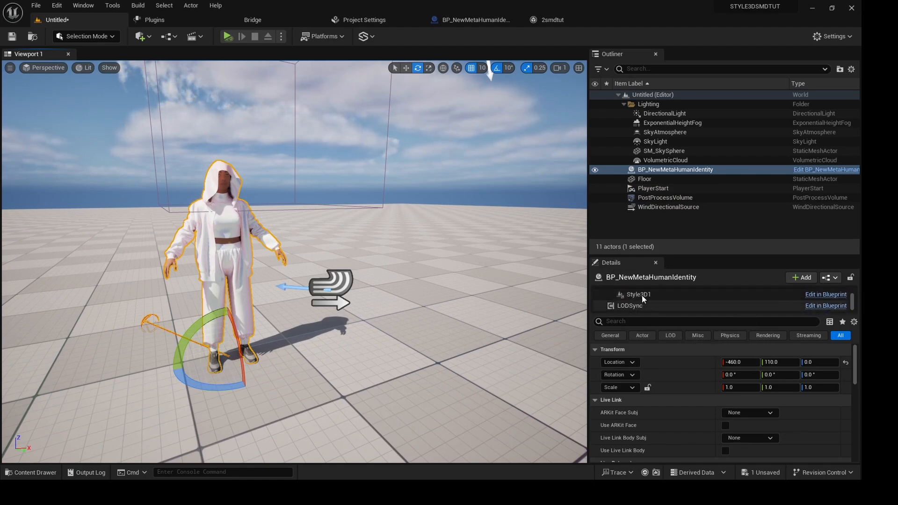
pyautogui.scroll(1, 641, 304)
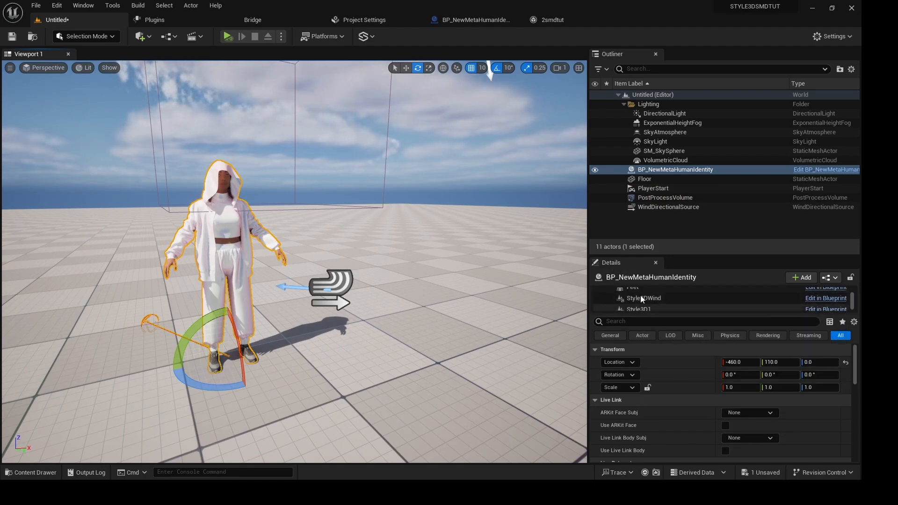
pyautogui.click(642, 298)
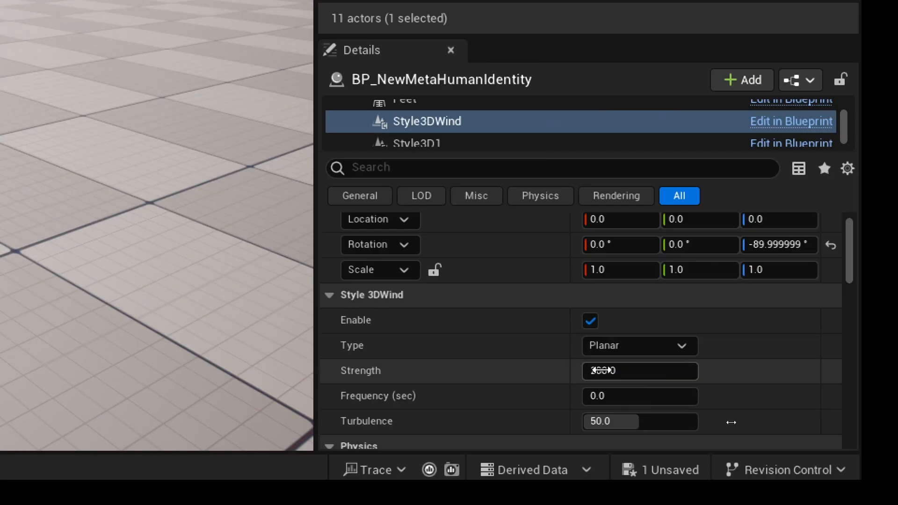
pyautogui.click(733, 423)
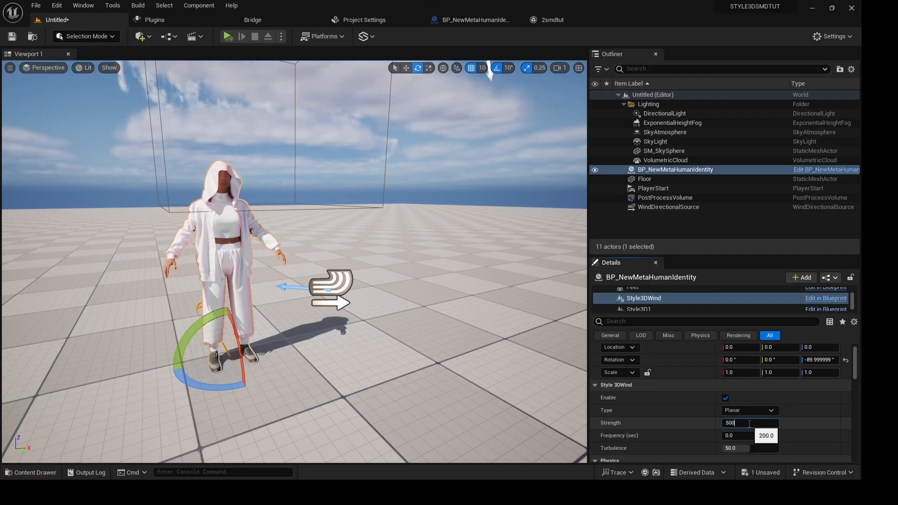
pyautogui.press('Return')
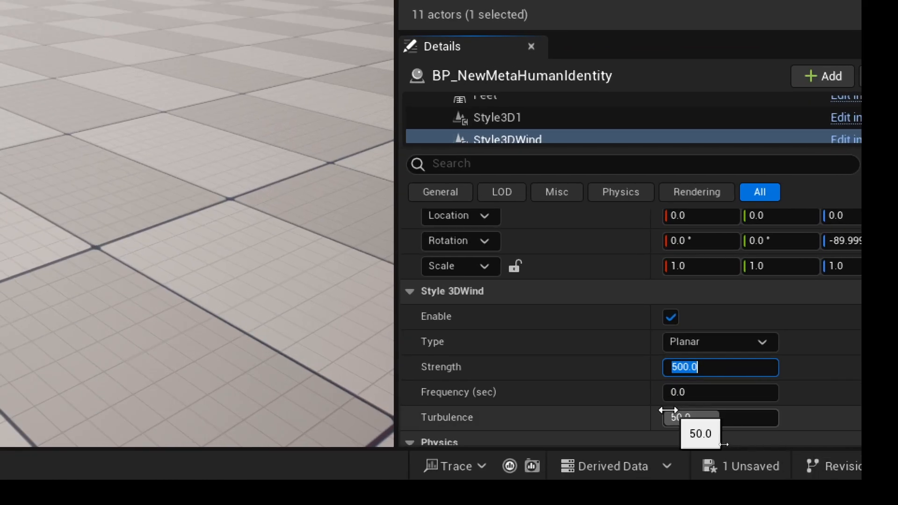
# - Raise the Style3DWind turbulence to about 90.8 and test the garment's wind motion in a simulation
pyautogui.scroll(-2, 601, 411)
pyautogui.scroll(-2, 600, 407)
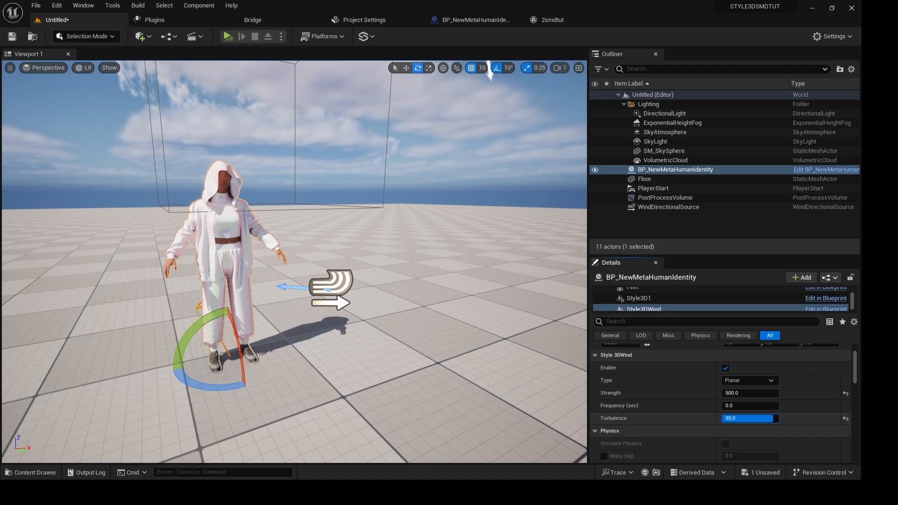
pyautogui.moveTo(773, 418); pyautogui.dragTo(774, 419)
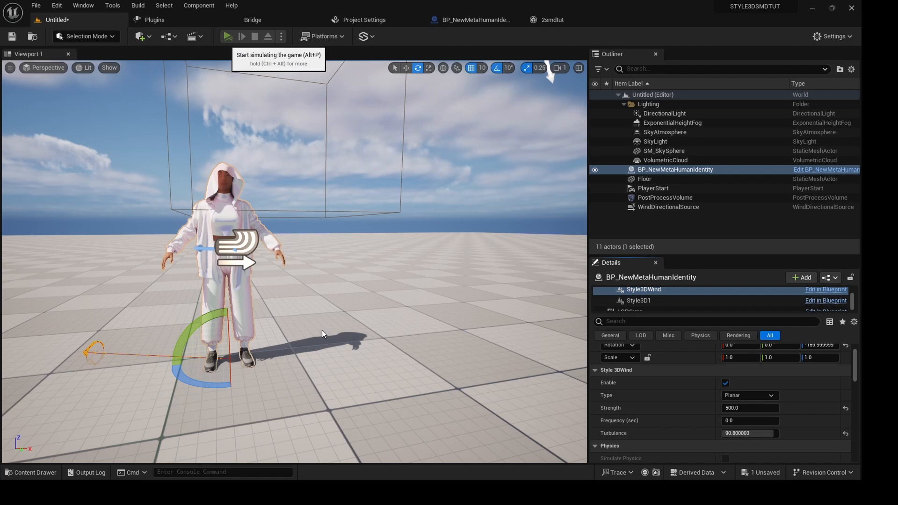
pyautogui.hotkey('alt', 'p')
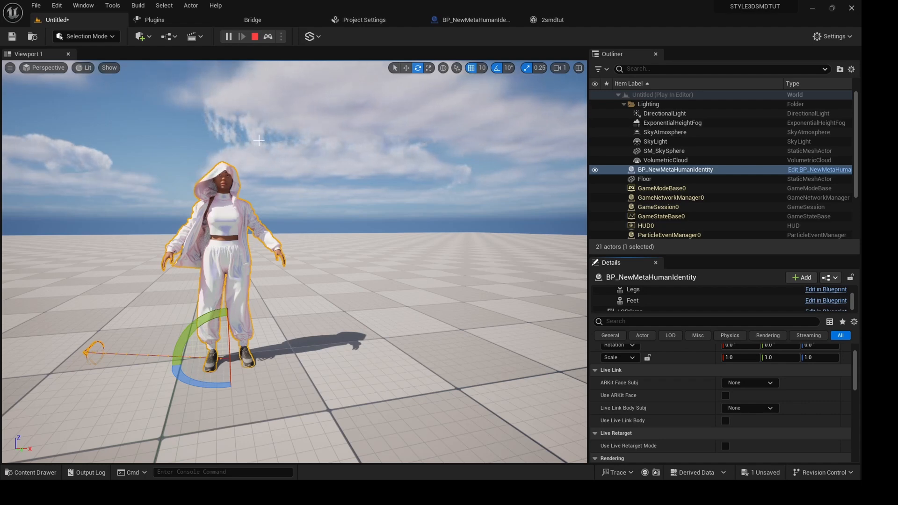
pyautogui.click(254, 36)
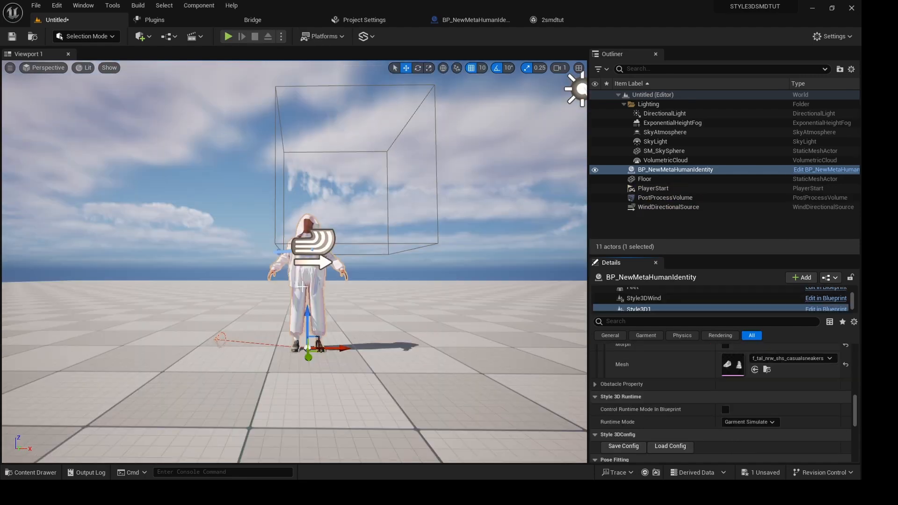
# - Open the Walking_1__UE animation sequence from the project's ANIMATION folder to preview it
pyautogui.hotkey('ctrl', 'space')
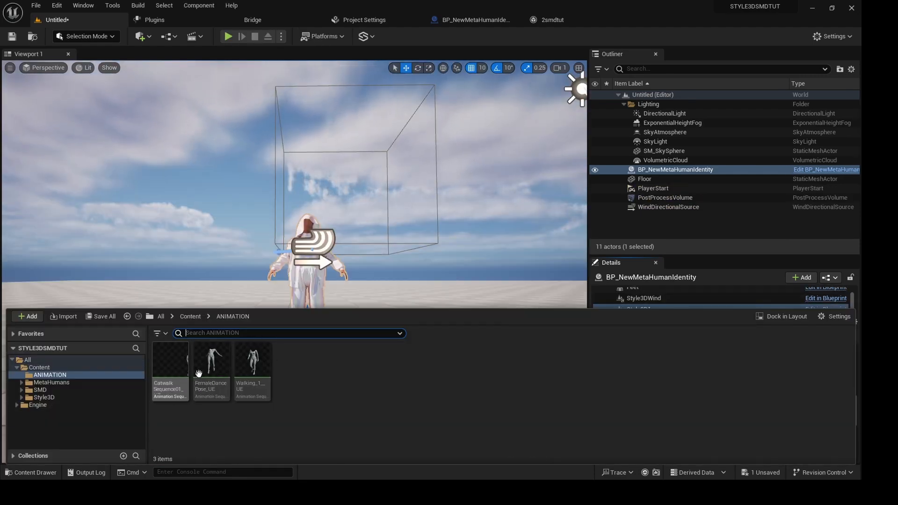
pyautogui.doubleClick(249, 374)
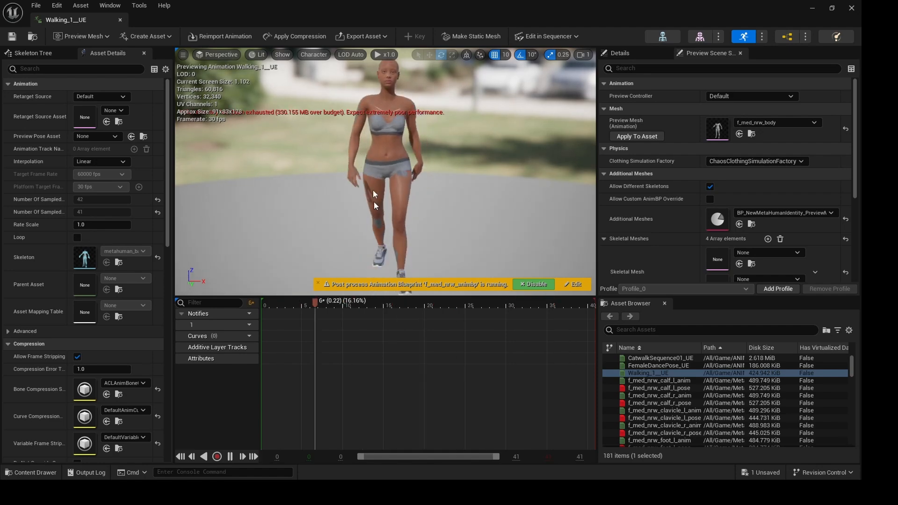
# - Close the Walking_1__UE animation preview and return to the level with the dressed MetaHuman
pyautogui.click(120, 20)
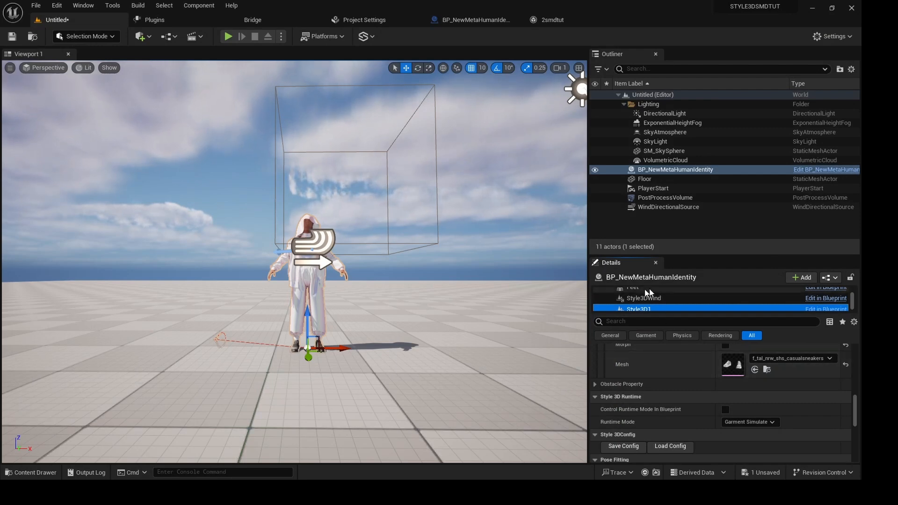
pyautogui.scroll(2, 308, 296)
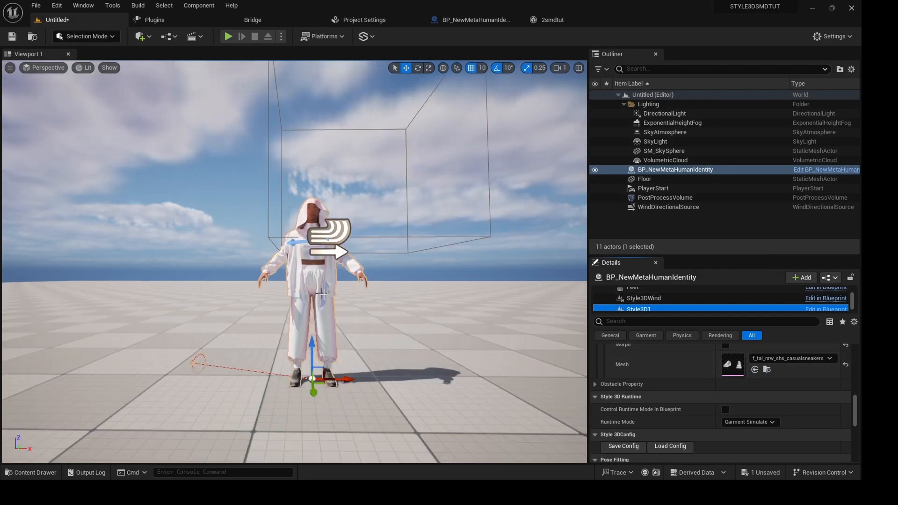
pyautogui.keyDown('alt'); pyautogui.moveTo(332, 298); pyautogui.dragTo(327, 322); pyautogui.keyUp('alt')
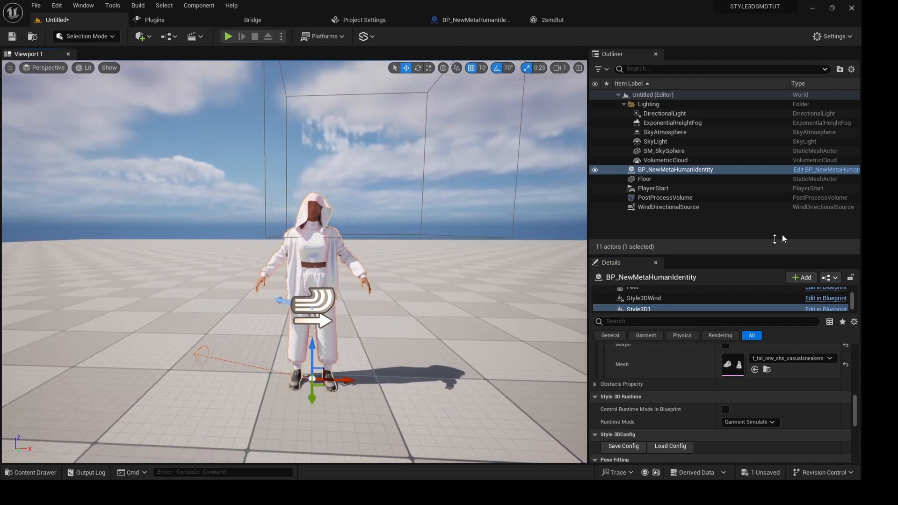
# - Set the Animation Mode of BP_NewMetaHumanIdentity's Body component to Use Animation Asset
pyautogui.click(668, 161)
pyautogui.click(670, 170)
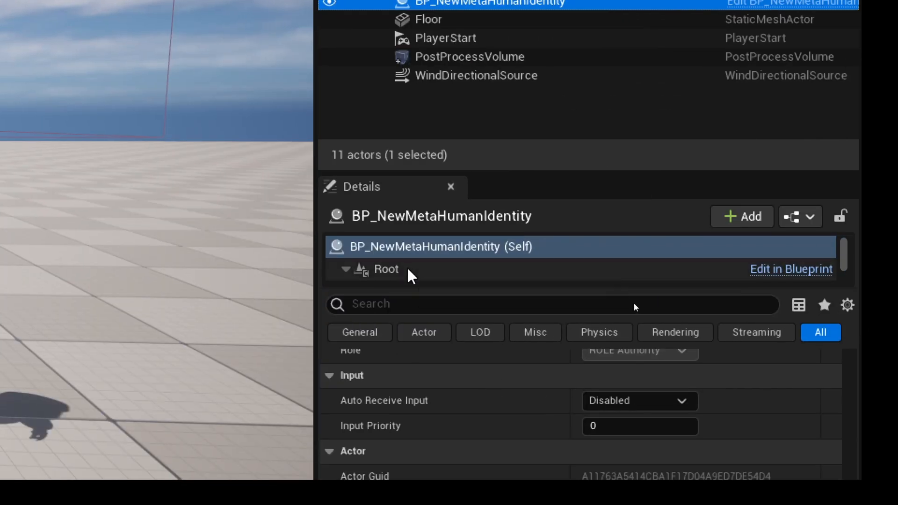
pyautogui.scroll(-2, 408, 274)
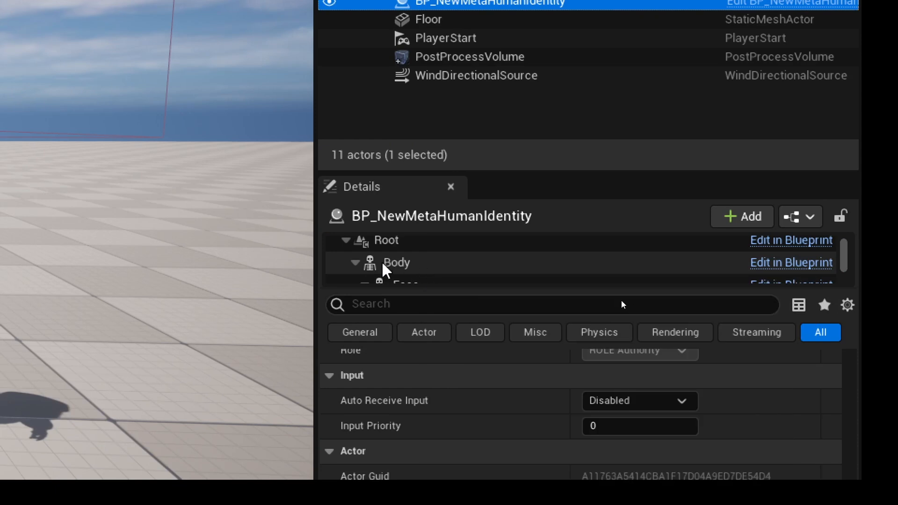
pyautogui.click(388, 264)
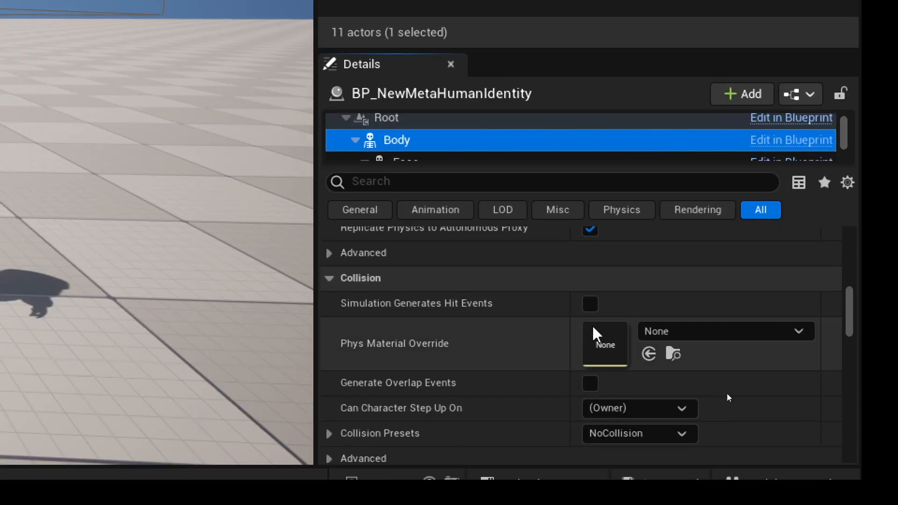
pyautogui.scroll(10, 473, 316)
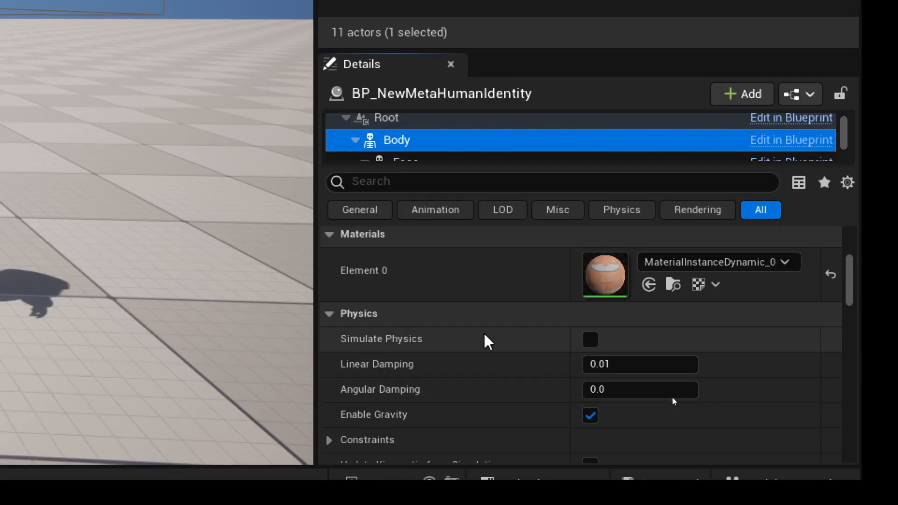
pyautogui.scroll(4, 486, 339)
pyautogui.scroll(-1, 488, 342)
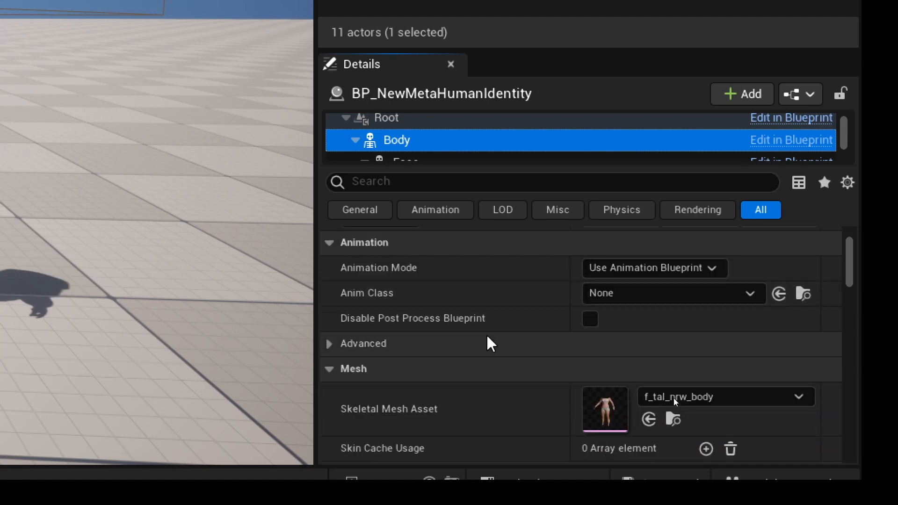
pyautogui.scroll(1, 489, 344)
pyautogui.scroll(1, 489, 344)
pyautogui.click(704, 329)
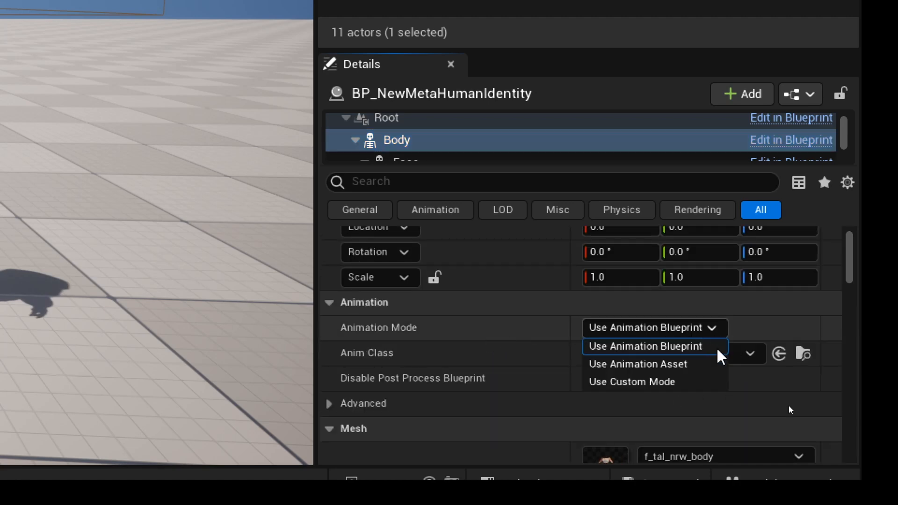
pyautogui.click(637, 365)
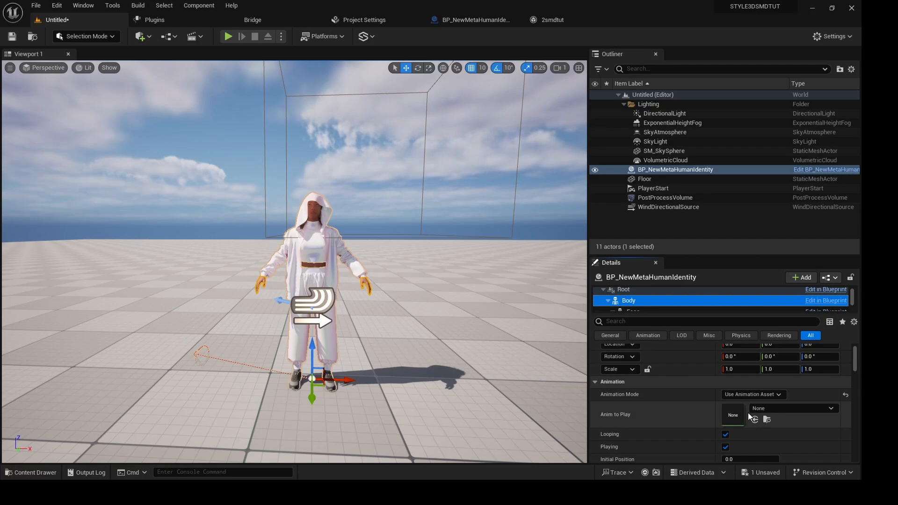
# - Check the walking animation's name in the project's ANIMATION folder
pyautogui.click(803, 409)
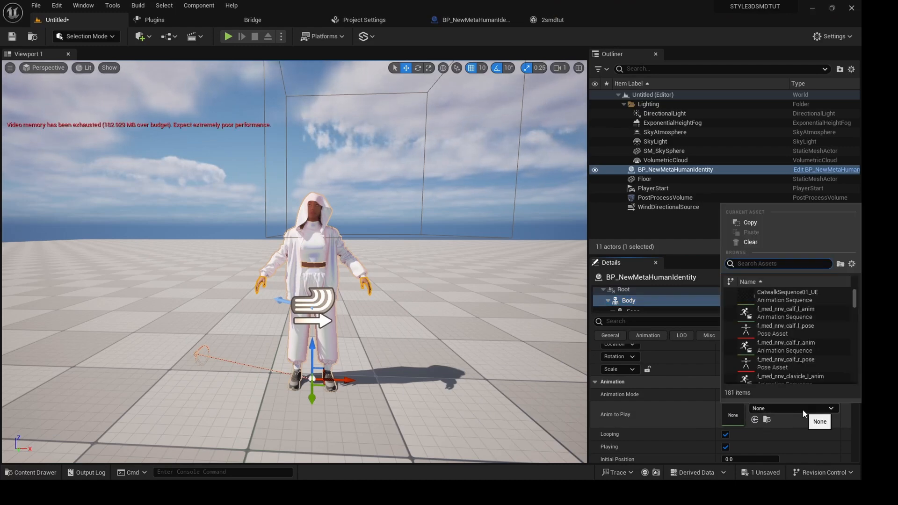
pyautogui.click(803, 409)
pyautogui.click(797, 409)
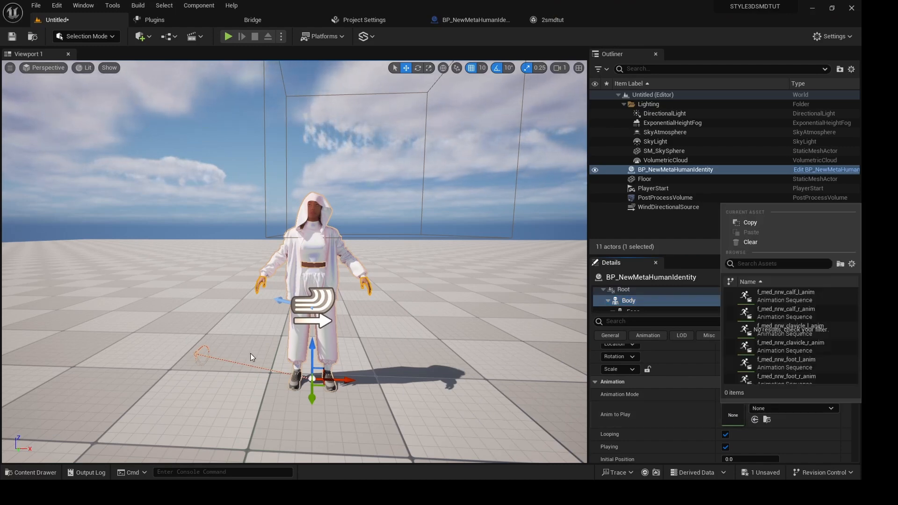
pyautogui.click(333, 270)
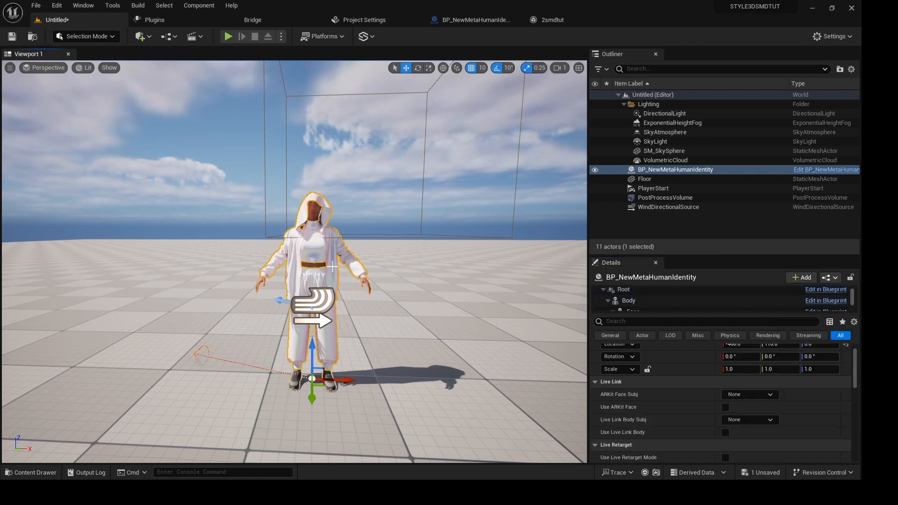
pyautogui.hotkey('ctrl', 'space')
pyautogui.moveTo(253, 380)
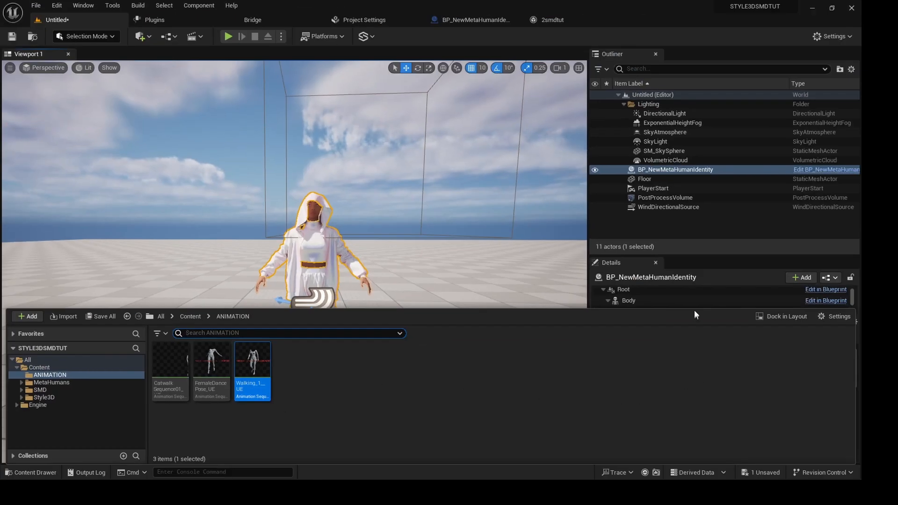
pyautogui.click(716, 251)
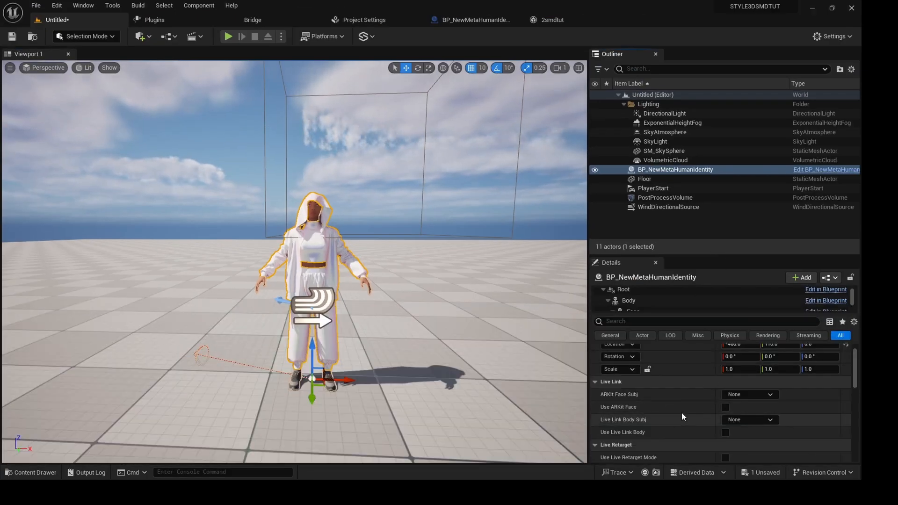
# - Assign Walking_1__UE as the Anim to Play on the MetaHuman's Body component
pyautogui.scroll(1, 678, 388)
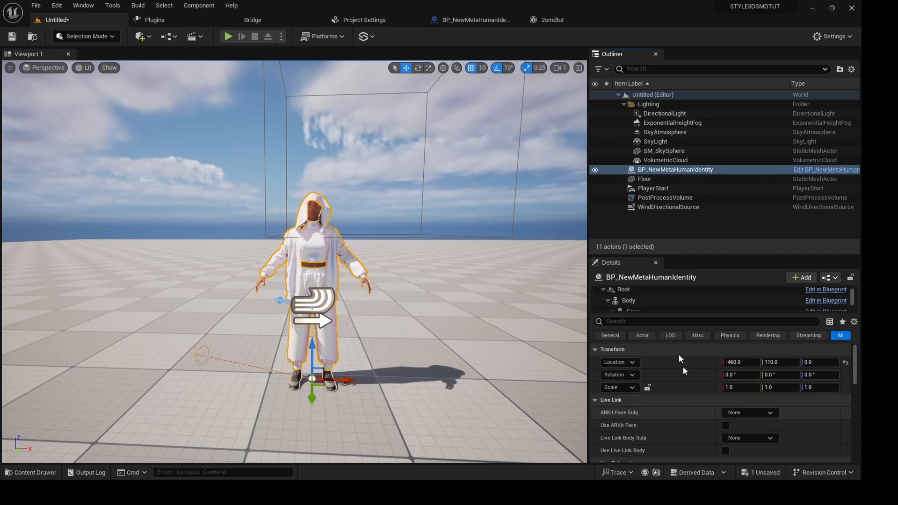
pyautogui.click(629, 299)
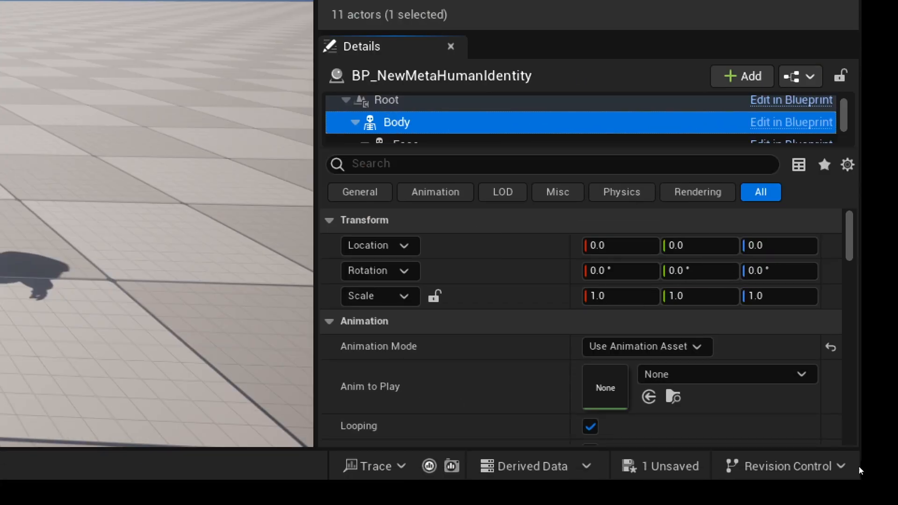
pyautogui.click(731, 380)
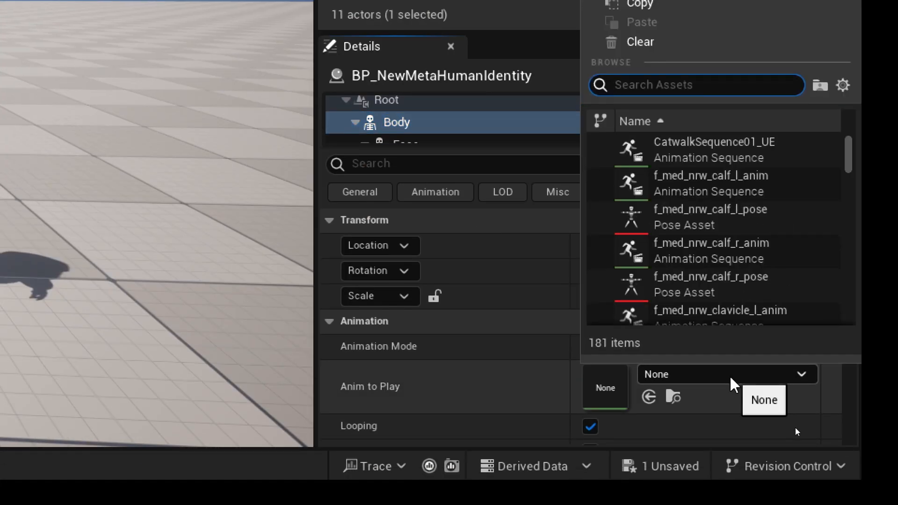
pyautogui.write('wal')
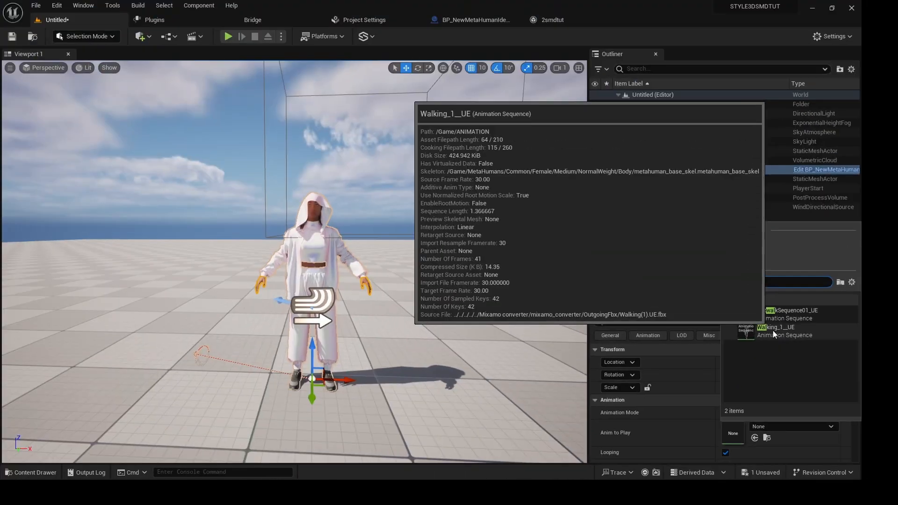
pyautogui.click(688, 187)
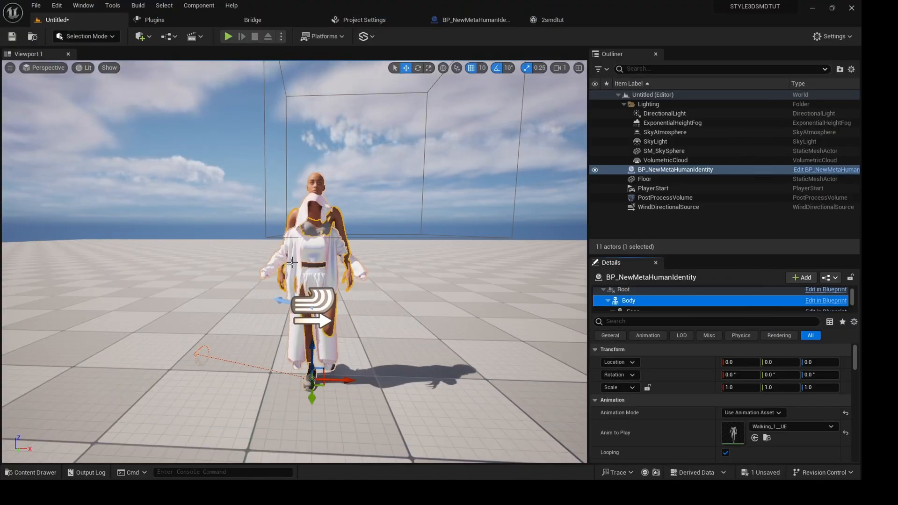
# - Select the MetaHuman's Style3D1 component and expand its Pose Fitting Setting
pyautogui.scroll(-5, 632, 305)
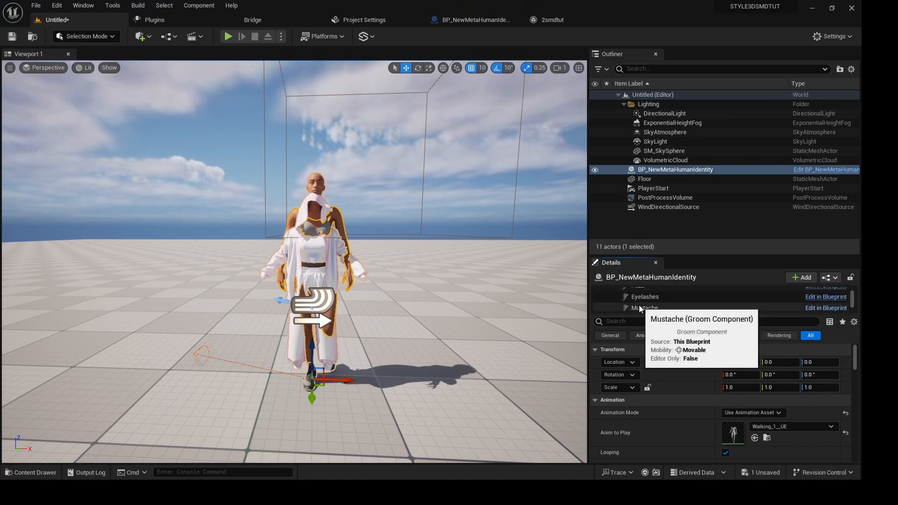
pyautogui.scroll(-2, 639, 305)
pyautogui.scroll(-2, 640, 302)
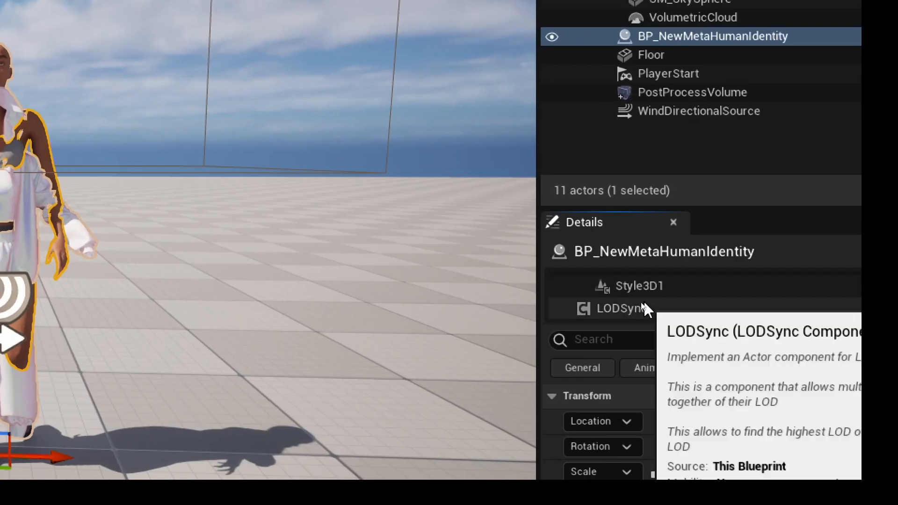
pyautogui.click(644, 283)
pyautogui.scroll(-4, 751, 474)
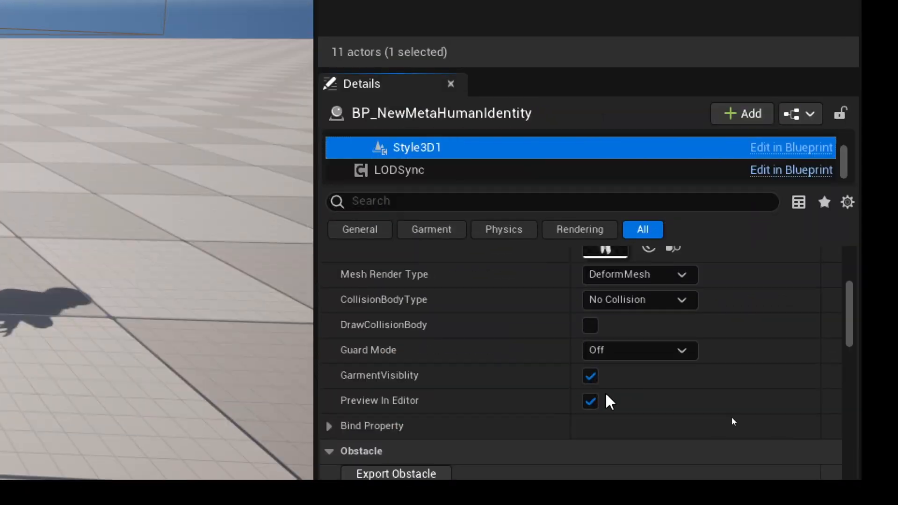
pyautogui.scroll(-8, 683, 410)
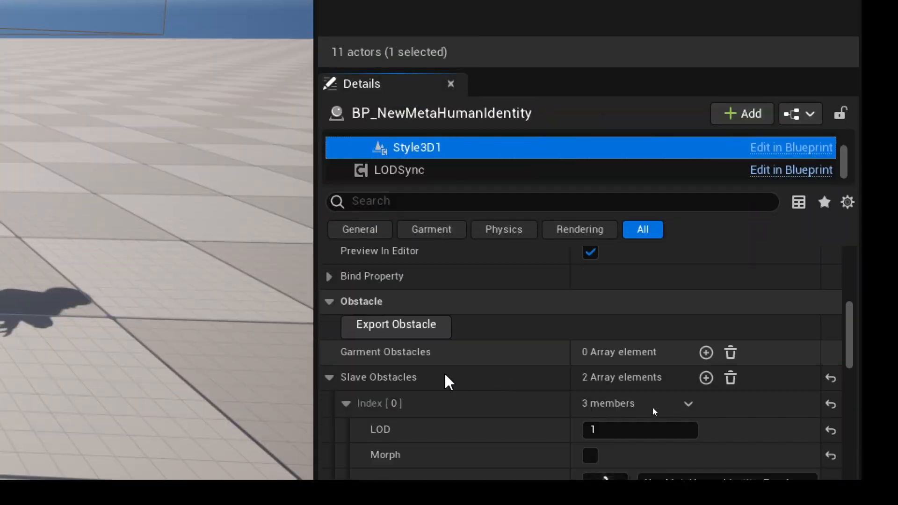
pyautogui.scroll(-6, 456, 382)
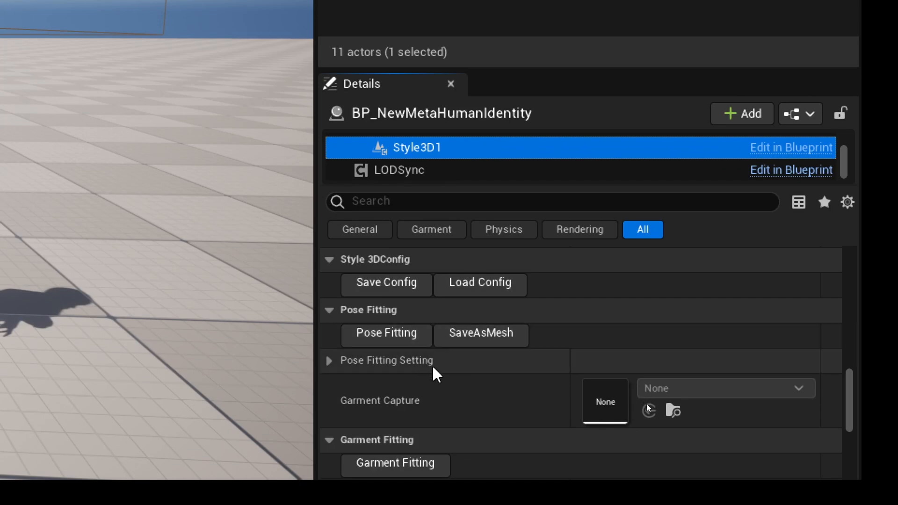
pyautogui.scroll(-1, 431, 374)
pyautogui.scroll(-2, 377, 402)
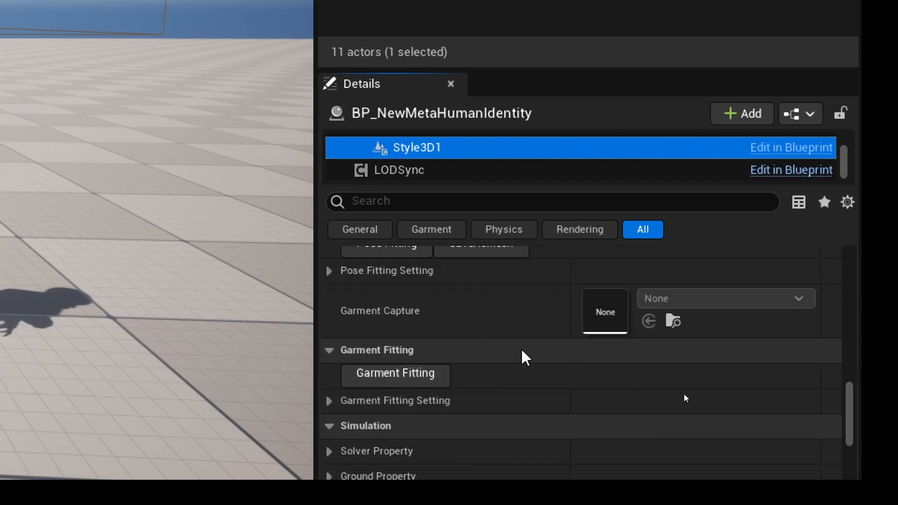
pyautogui.click(329, 273)
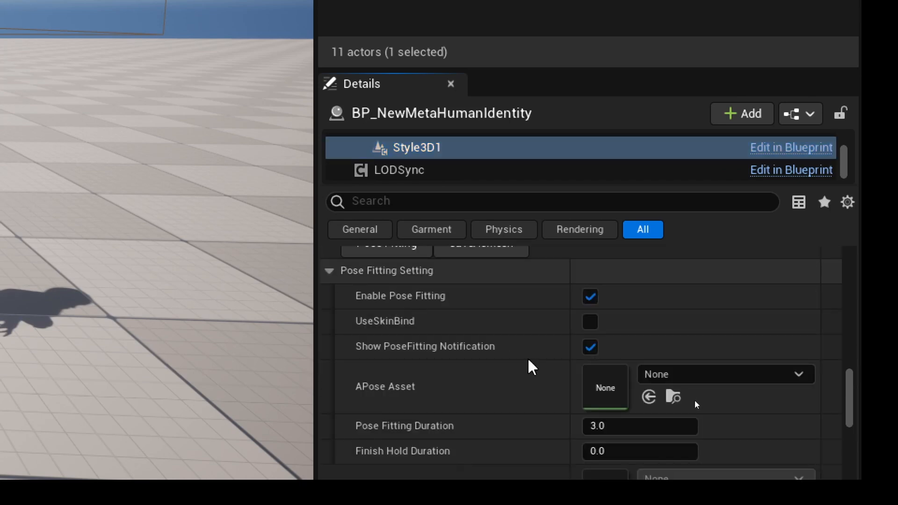
# - Set the Style3D1 component's APose Asset to f_med_nrw_calf_l_pose
pyautogui.scroll(-1, 532, 370)
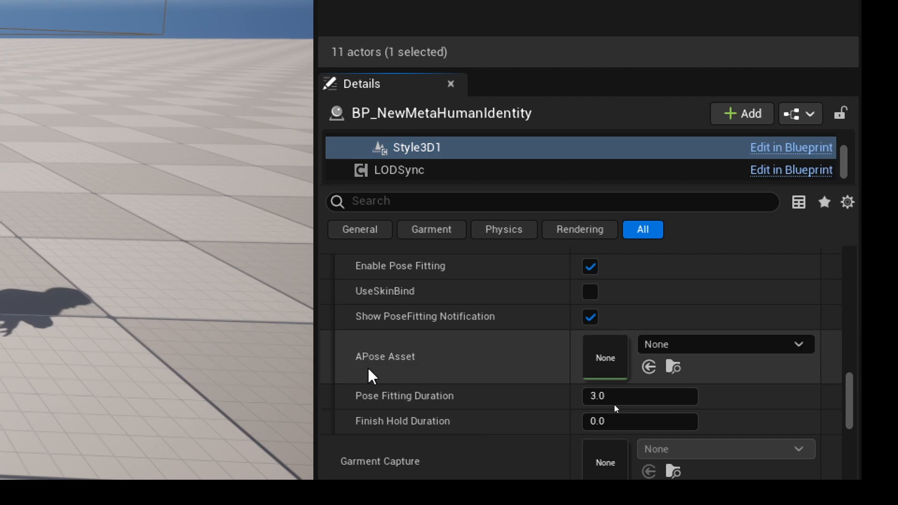
pyautogui.click(757, 346)
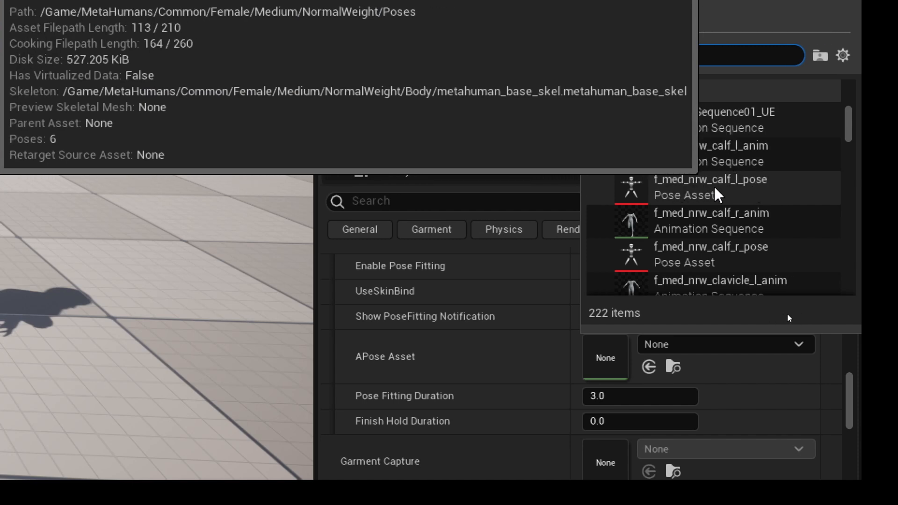
pyautogui.click(716, 191)
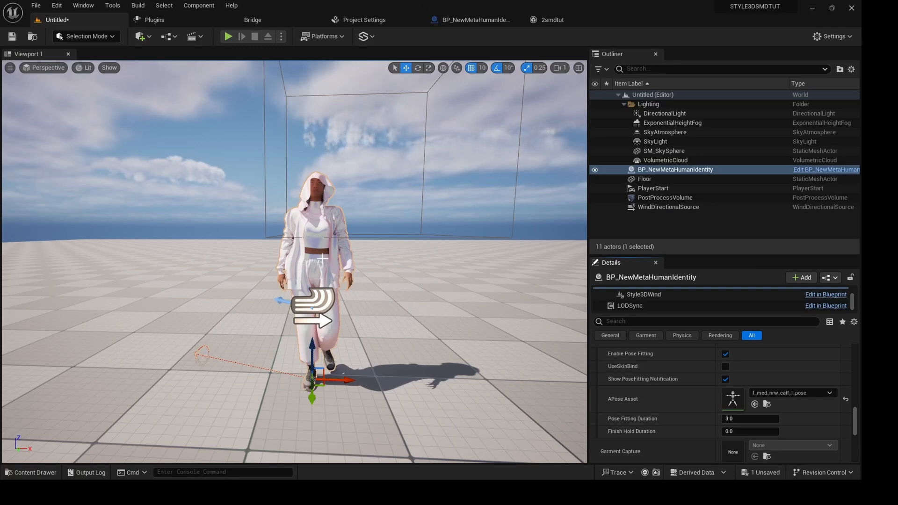
# - Examine the garment's fit on the walking pose from several angles and review the Style3D1 Pose Fitting settings
pyautogui.moveTo(406, 243); pyautogui.dragTo(383, 311, button='middle')
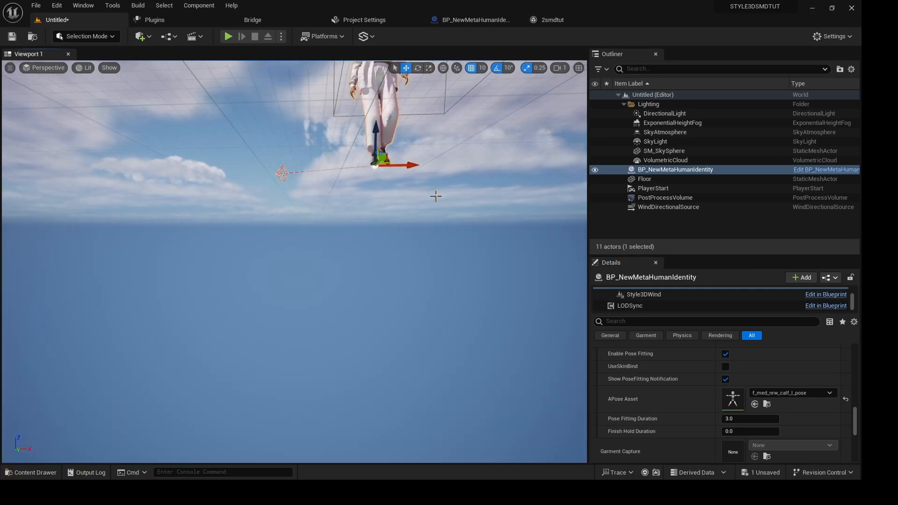
pyautogui.moveTo(434, 196); pyautogui.dragTo(452, 108, button='middle')
pyautogui.scroll(6, 357, 205)
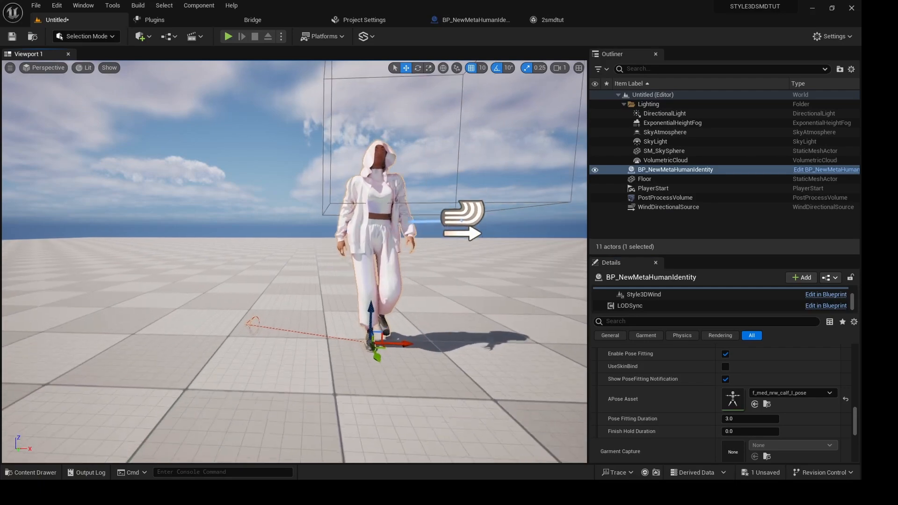
pyautogui.moveTo(358, 210); pyautogui.dragTo(397, 158, button='middle')
pyautogui.scroll(5, 365, 224)
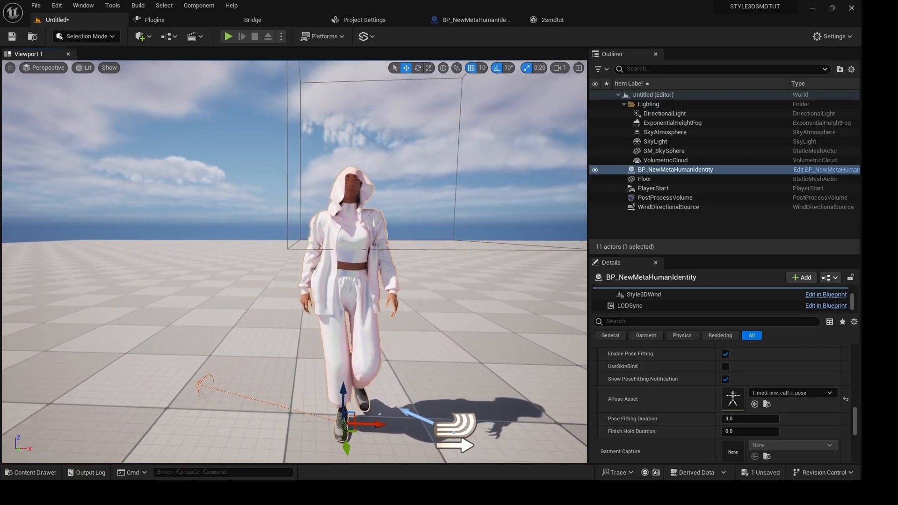
pyautogui.moveTo(392, 246)
pyautogui.keyDown('alt'); pyautogui.mouseDown()
pyautogui.moveTo(295, 222)
pyautogui.moveTo(276, 227)
pyautogui.moveTo(404, 250)
pyautogui.moveTo(391, 257)
pyautogui.mouseUp(); pyautogui.keyUp('alt')
pyautogui.scroll(-5, 390, 256)
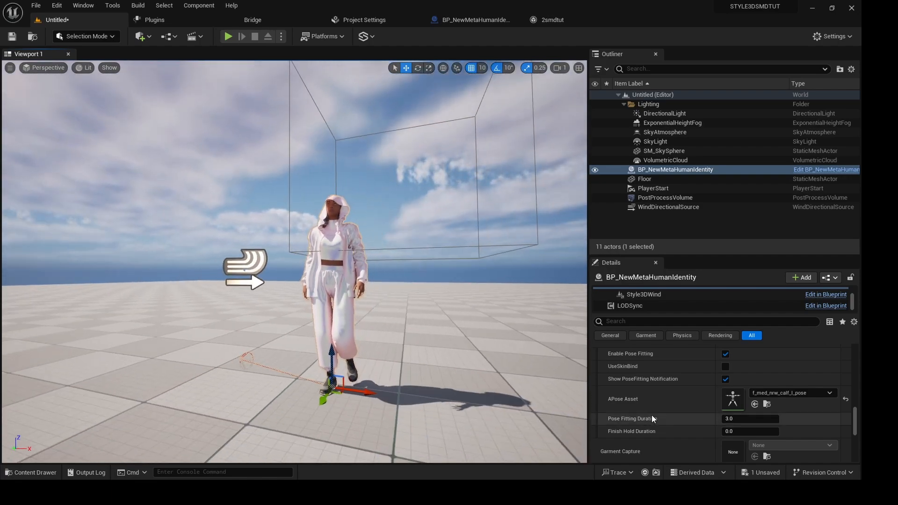
pyautogui.scroll(1, 653, 415)
pyautogui.scroll(3, 691, 407)
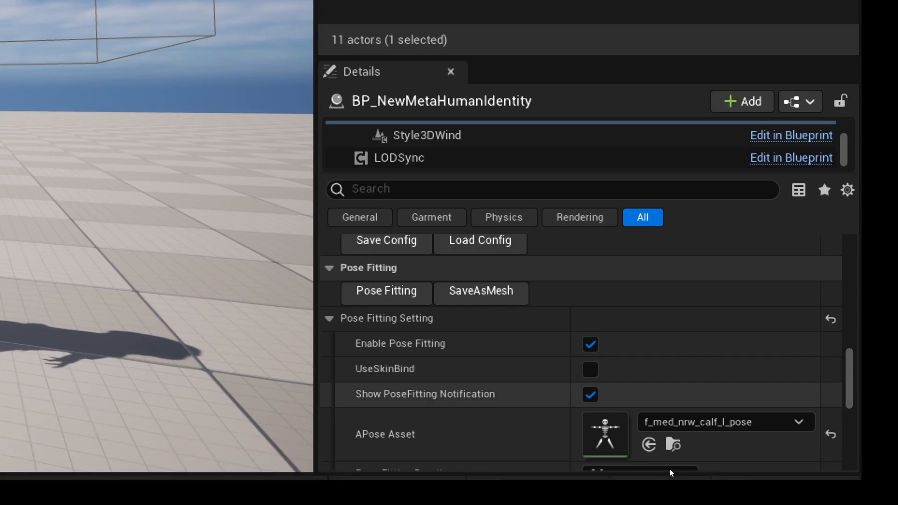
# - Run Pose Fitting on the Style3D1 garment and inspect the fitted clothing on the walking pose
pyautogui.scroll(1, 472, 341)
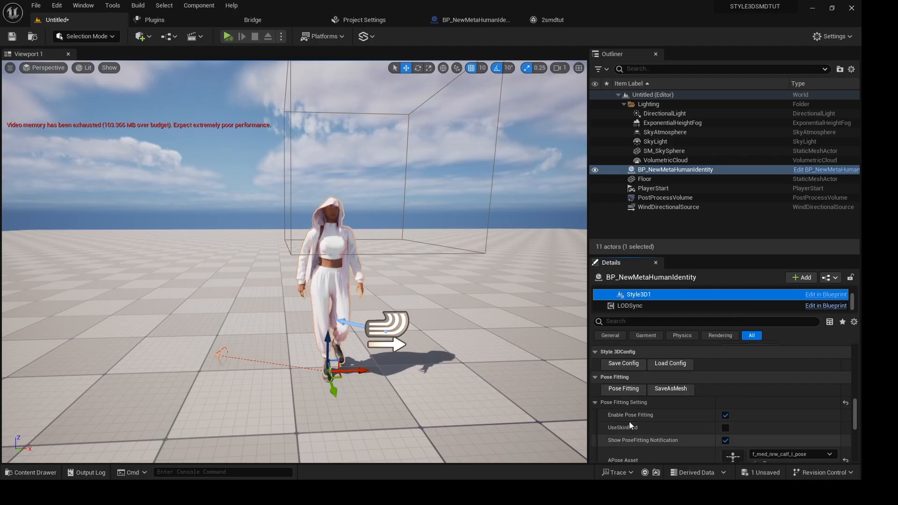
pyautogui.click(626, 389)
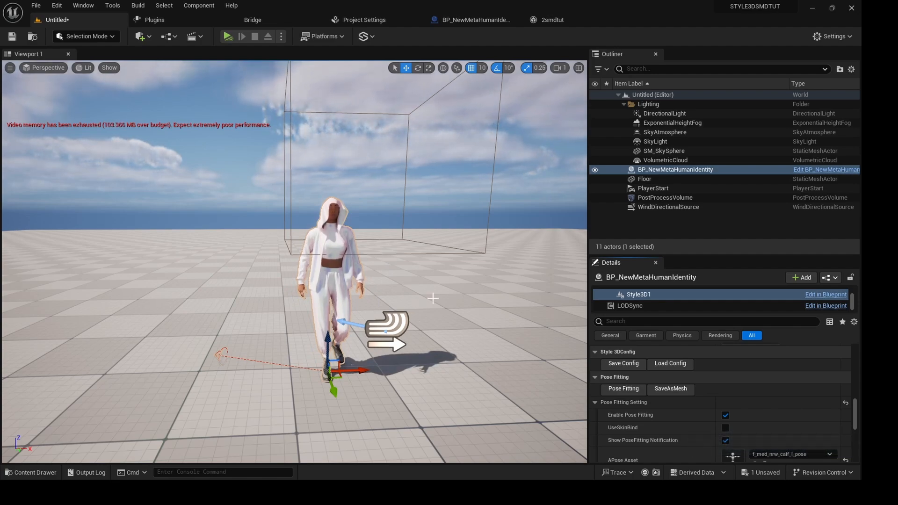
pyautogui.keyDown('alt'); pyautogui.moveTo(433, 299); pyautogui.dragTo(398, 304); pyautogui.keyUp('alt')
pyautogui.scroll(6, 359, 306)
pyautogui.scroll(-5, 359, 307)
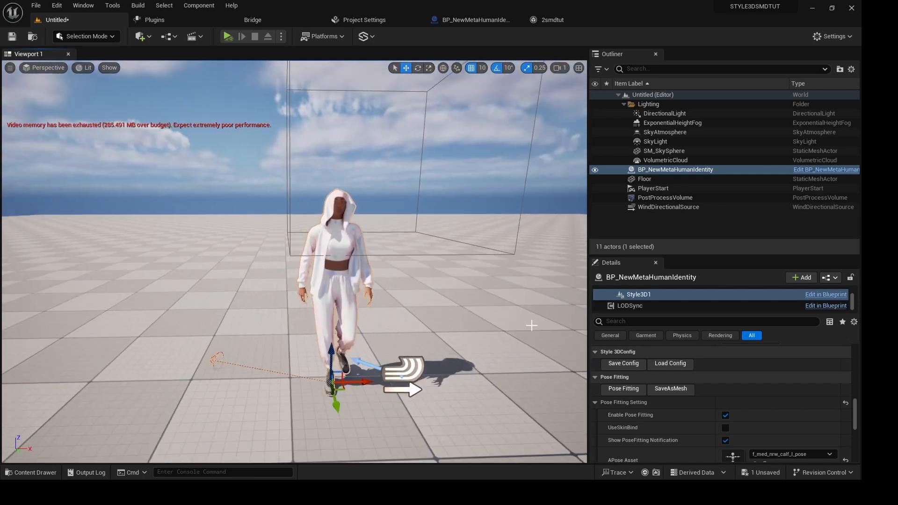
# - Select the MetaHuman's Style3DWind component and enable its wind
pyautogui.scroll(2, 651, 304)
pyautogui.click(645, 298)
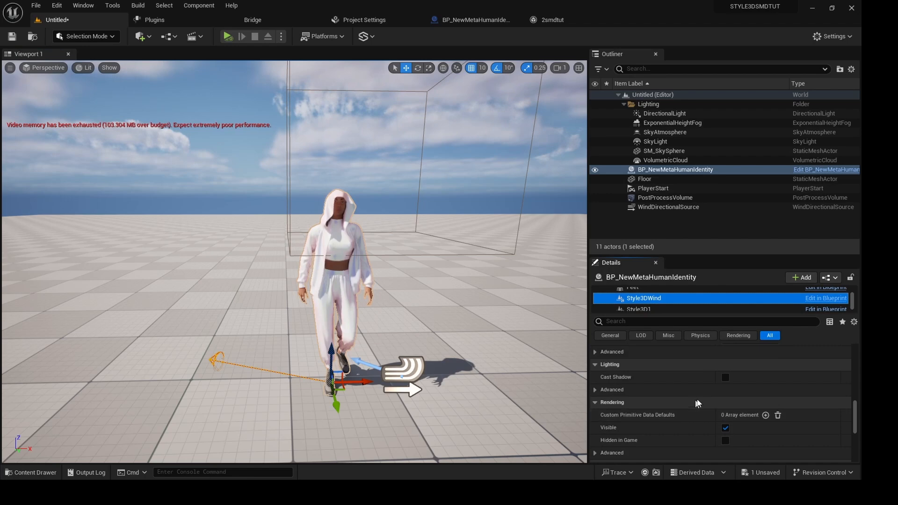
pyautogui.scroll(4, 697, 403)
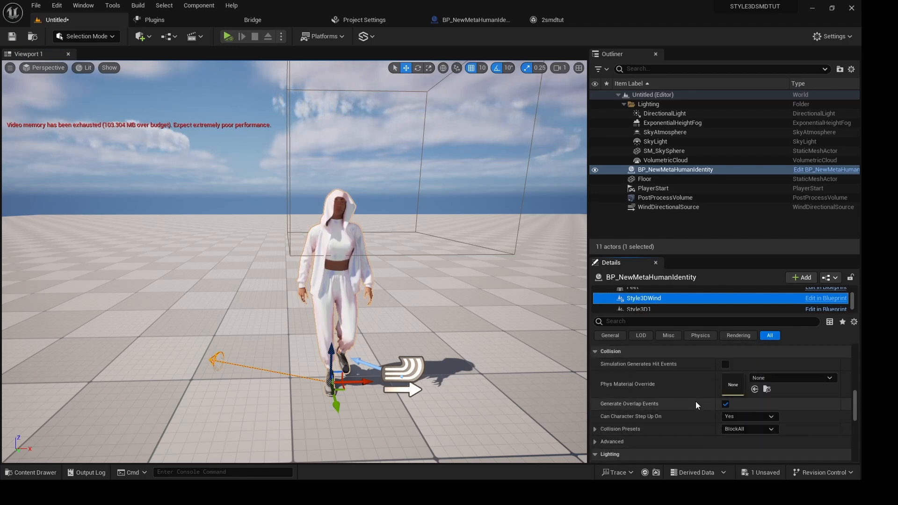
pyautogui.scroll(8, 695, 402)
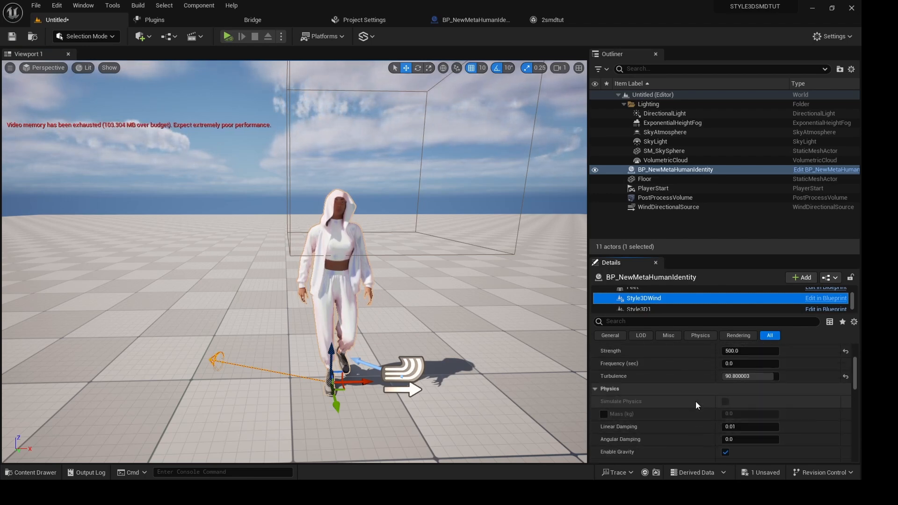
pyautogui.scroll(5, 695, 400)
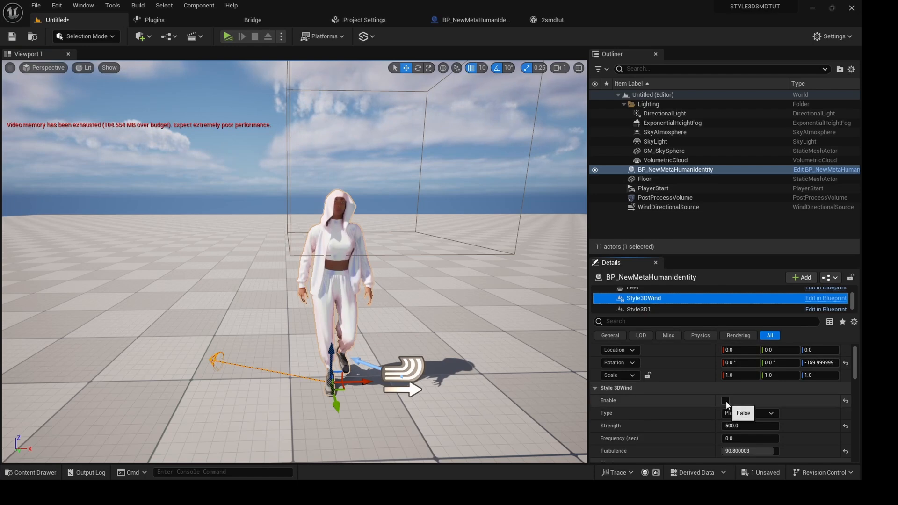
pyautogui.click(725, 401)
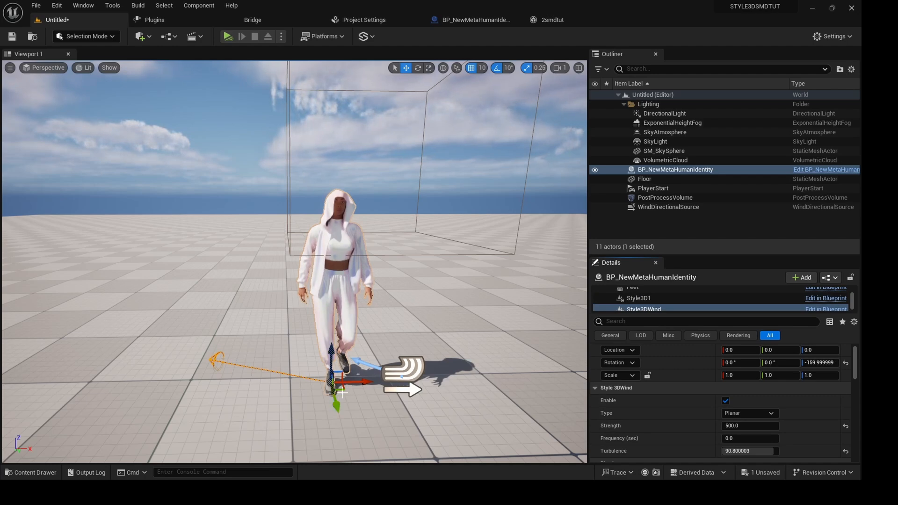
# - Rotate the Style3DWind component to about -80° around Z and set its Strength to 200
pyautogui.press('e')
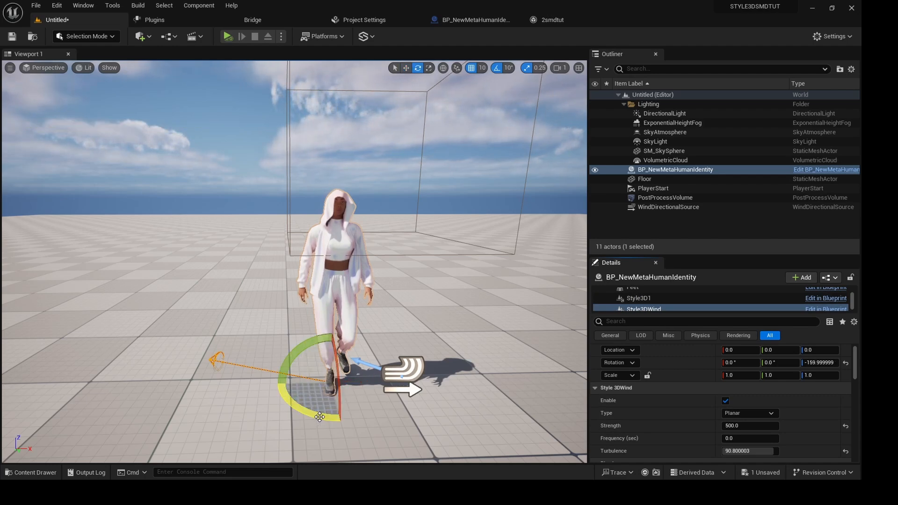
pyautogui.moveTo(320, 416); pyautogui.dragTo(355, 422)
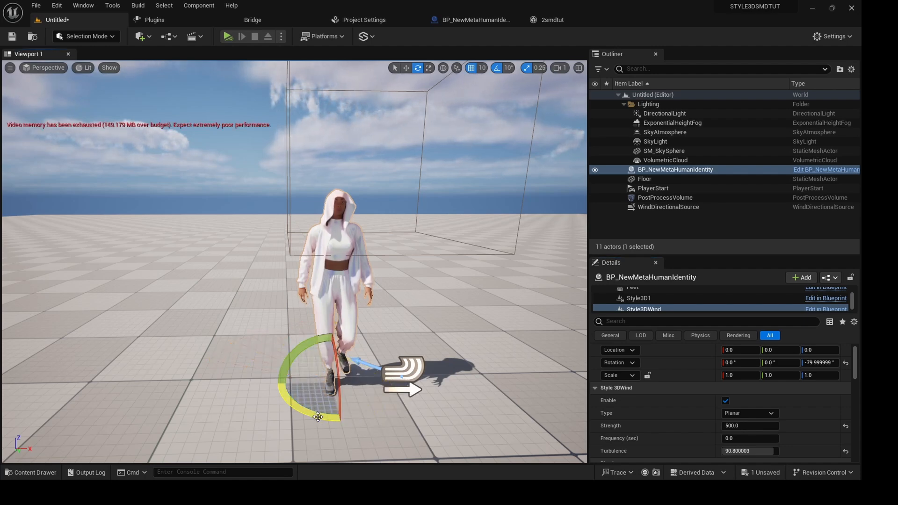
pyautogui.click(735, 425)
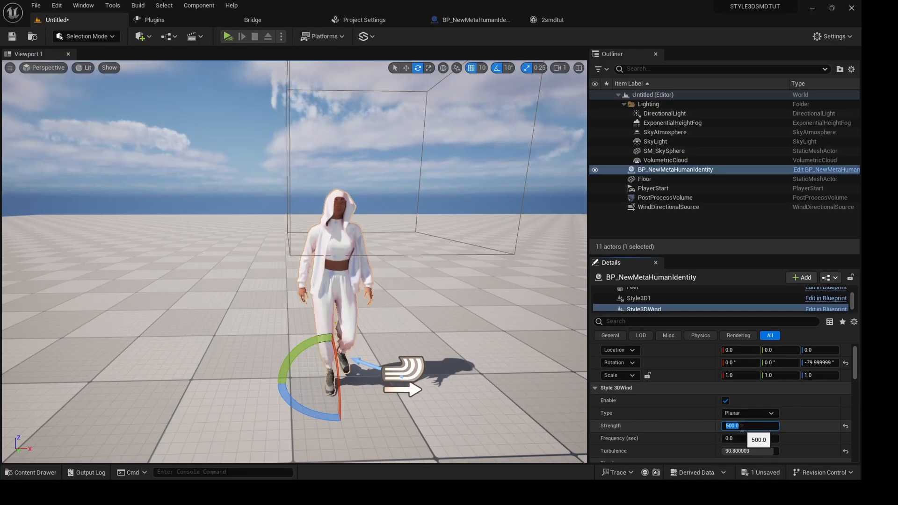
pyautogui.write('200')
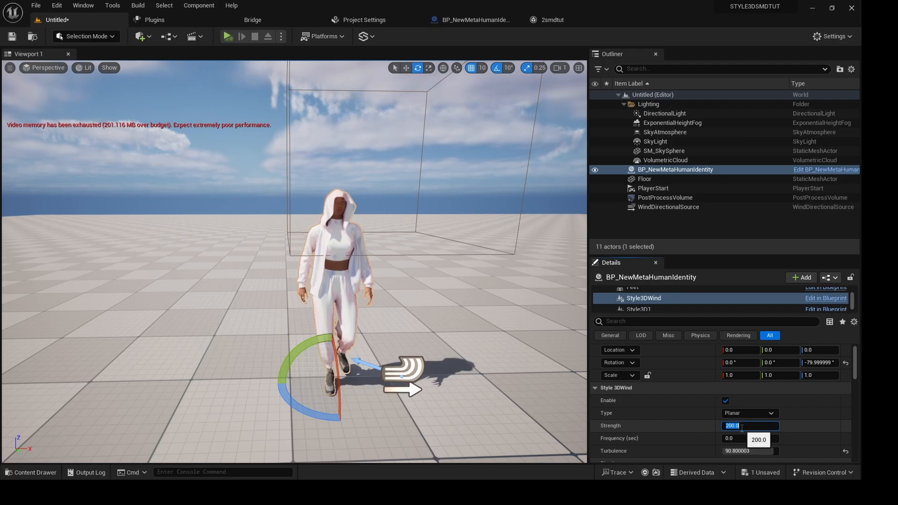
pyautogui.press('Return')
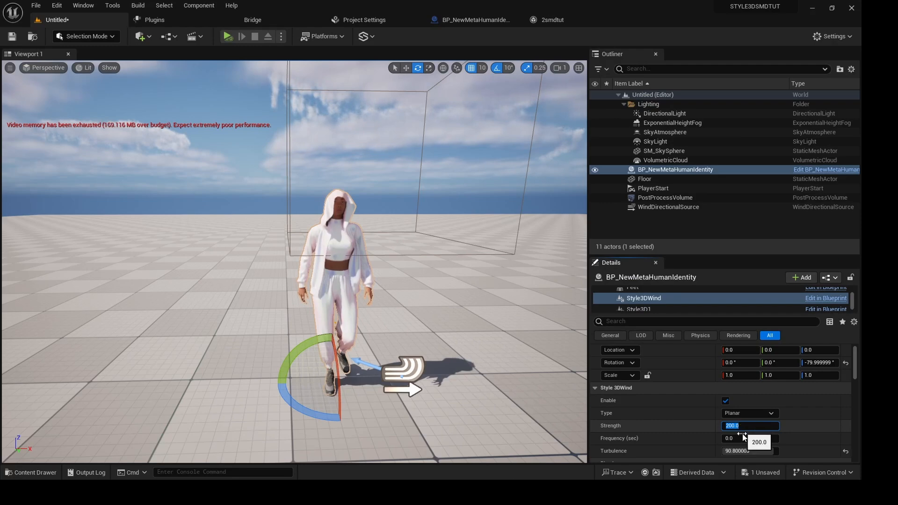
# - Set the Style3D1 component's Runtime Mode to Garment Cache Record, keeping Cache_01 as the new cache name
pyautogui.click(643, 309)
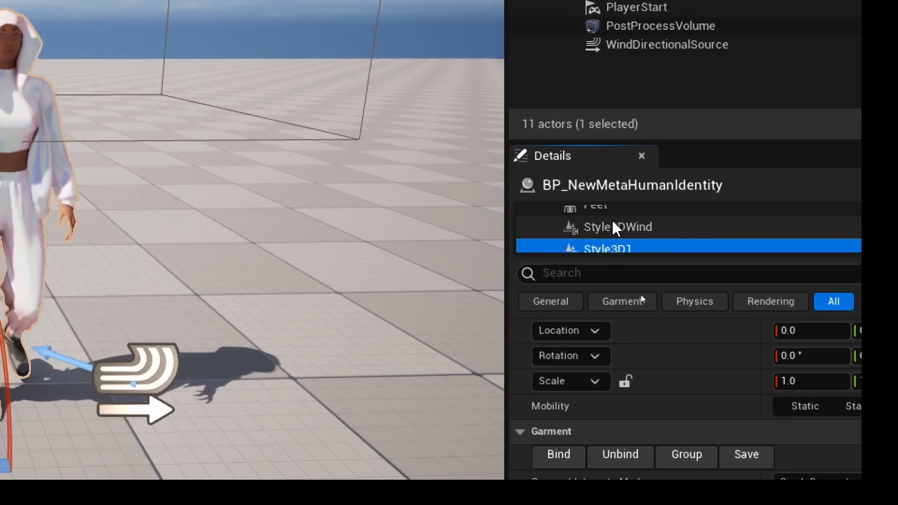
pyautogui.scroll(-1, 641, 298)
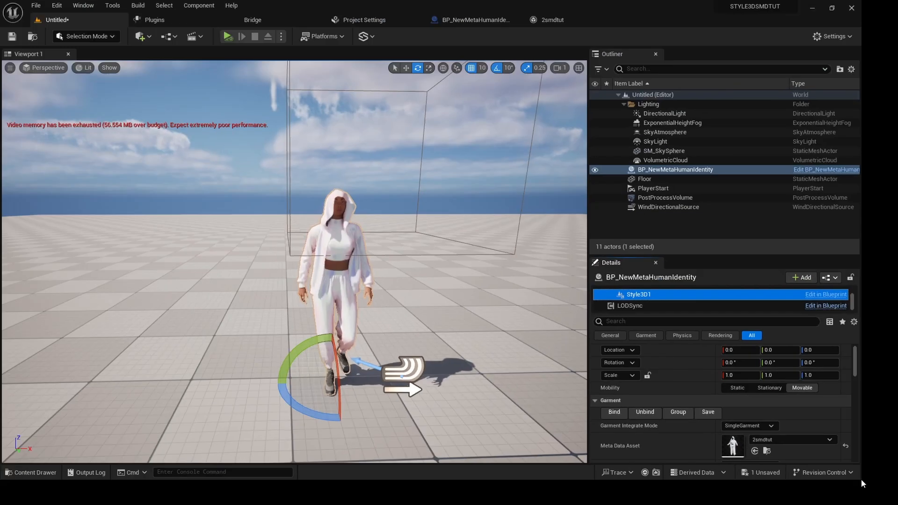
pyautogui.scroll(-5, 720, 450)
pyautogui.scroll(-8, 709, 430)
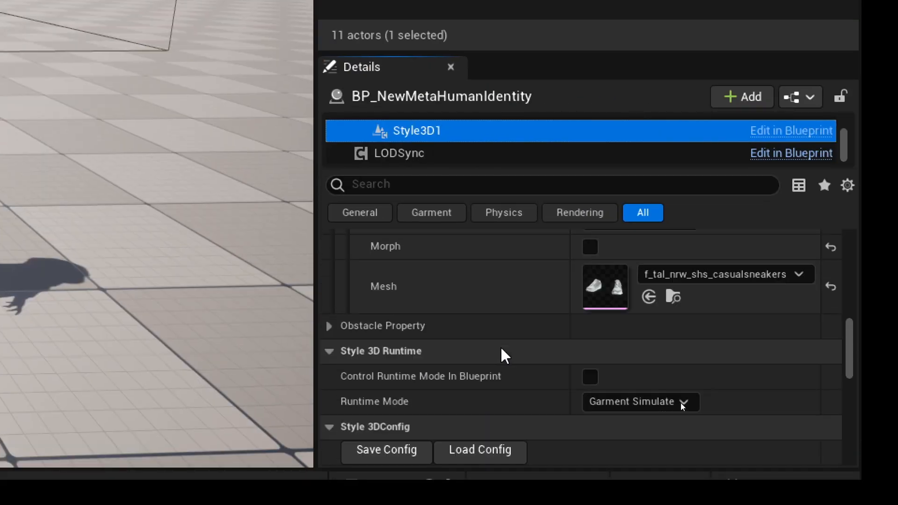
pyautogui.scroll(-10, 682, 405)
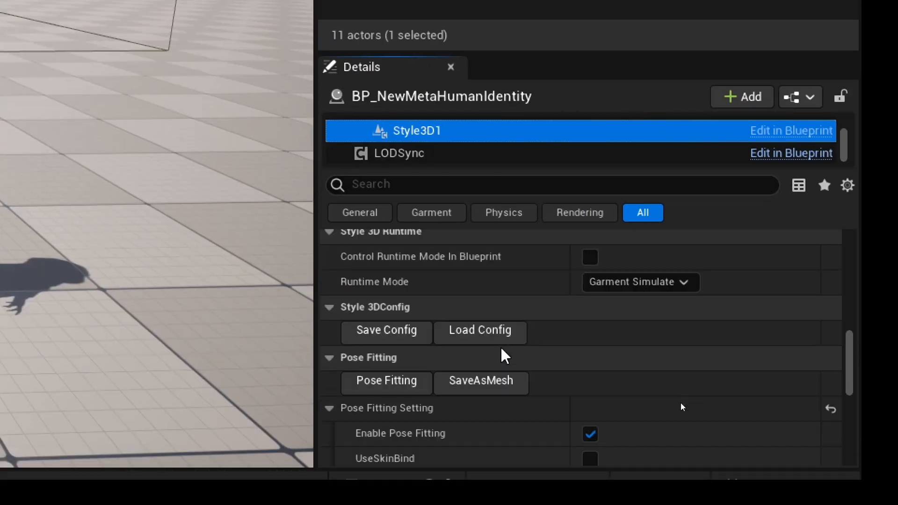
pyautogui.scroll(9, 680, 402)
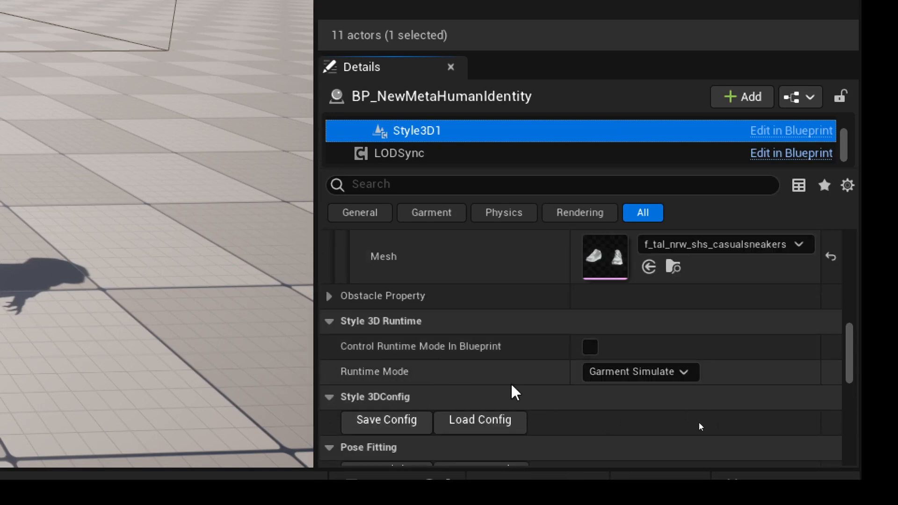
pyautogui.click(687, 373)
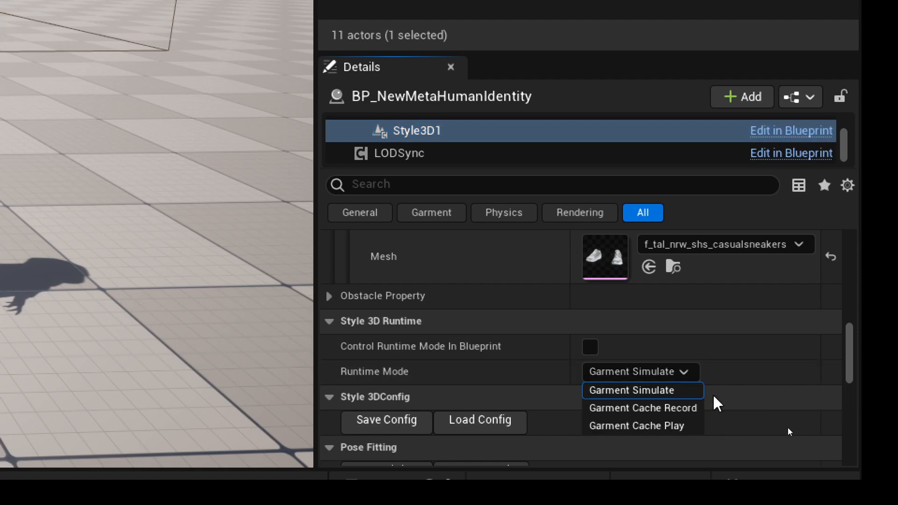
pyautogui.click(664, 412)
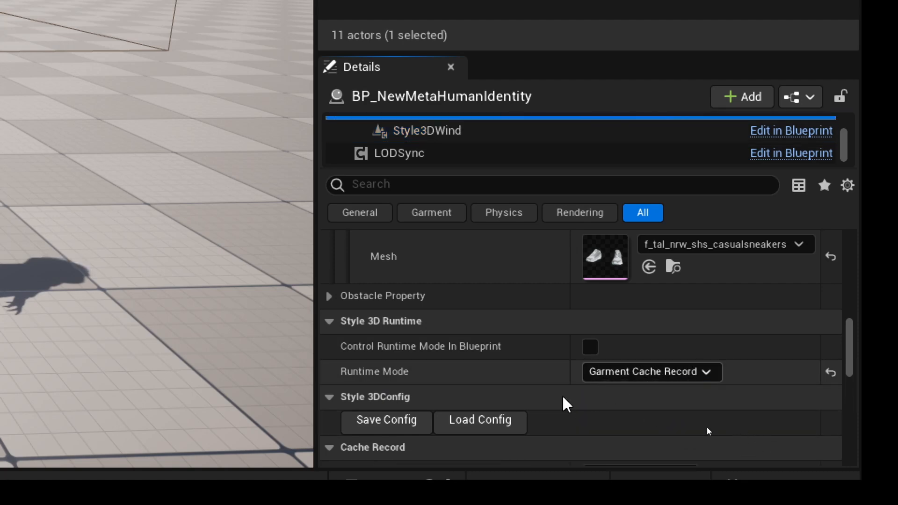
pyautogui.scroll(-1, 496, 385)
pyautogui.scroll(-1, 496, 387)
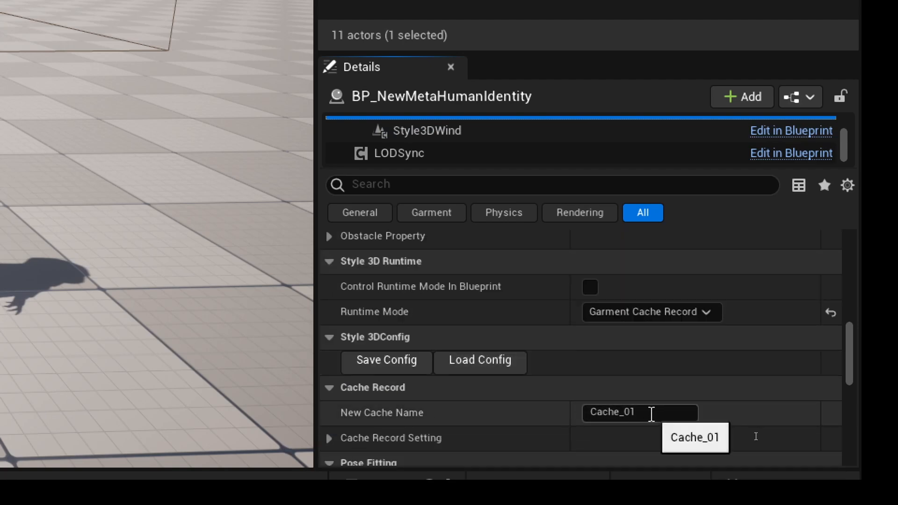
pyautogui.click(631, 412)
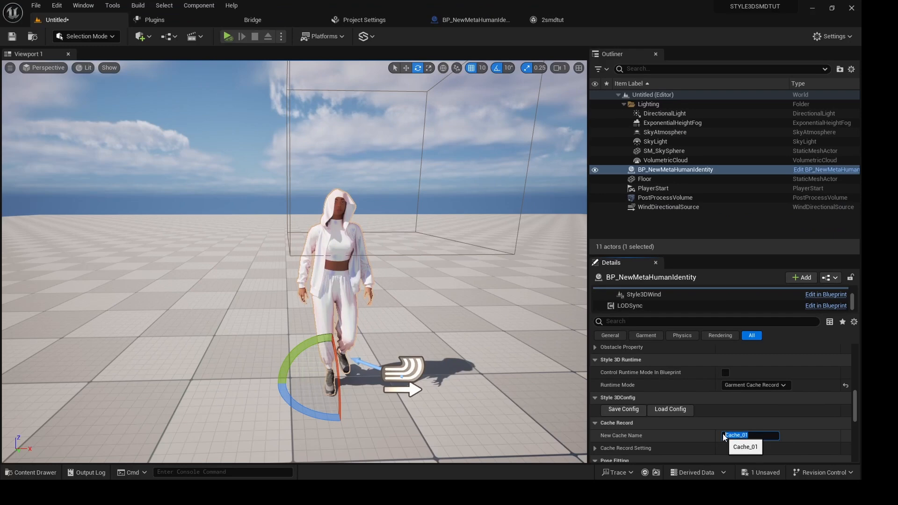
pyautogui.click(685, 432)
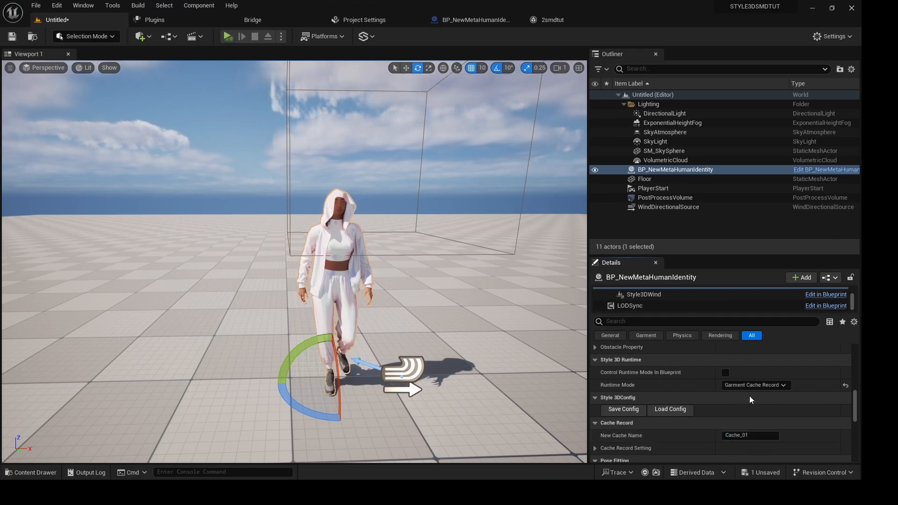
# - Run the level simulation to record the garment cache, viewing the walking character from several angles, and stop it
pyautogui.click(228, 36)
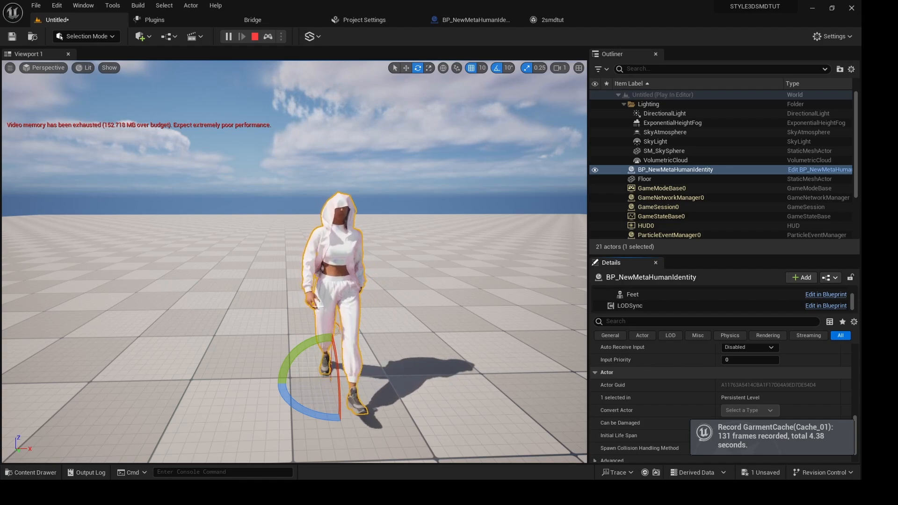
pyautogui.keyDown('alt'); pyautogui.moveTo(318, 306); pyautogui.dragTo(616, 286); pyautogui.keyUp('alt')
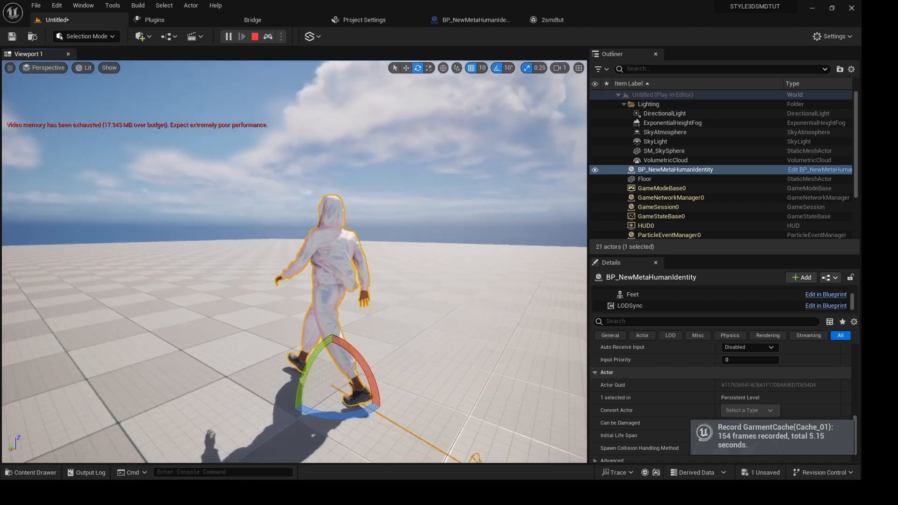
pyautogui.keyDown('alt'); pyautogui.moveTo(353, 280); pyautogui.dragTo(341, 309); pyautogui.keyUp('alt')
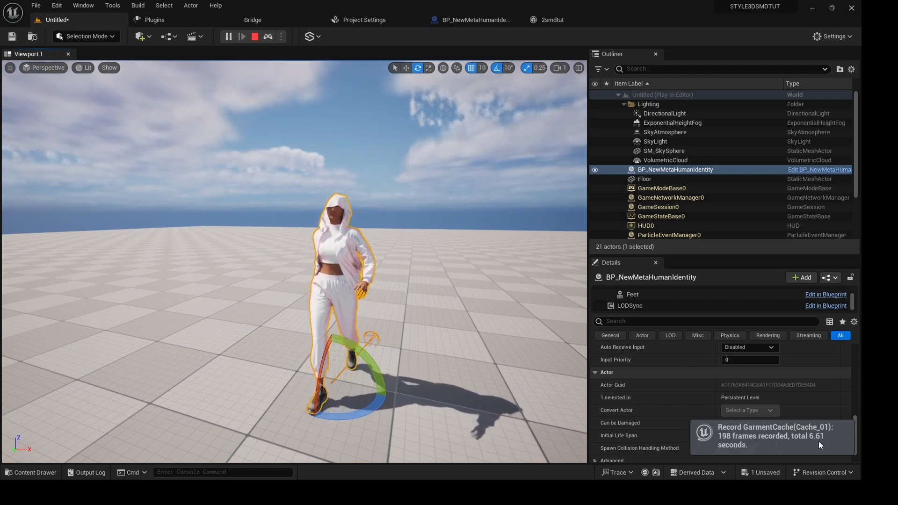
pyautogui.keyDown('alt'); pyautogui.moveTo(359, 319); pyautogui.dragTo(443, 297); pyautogui.keyUp('alt')
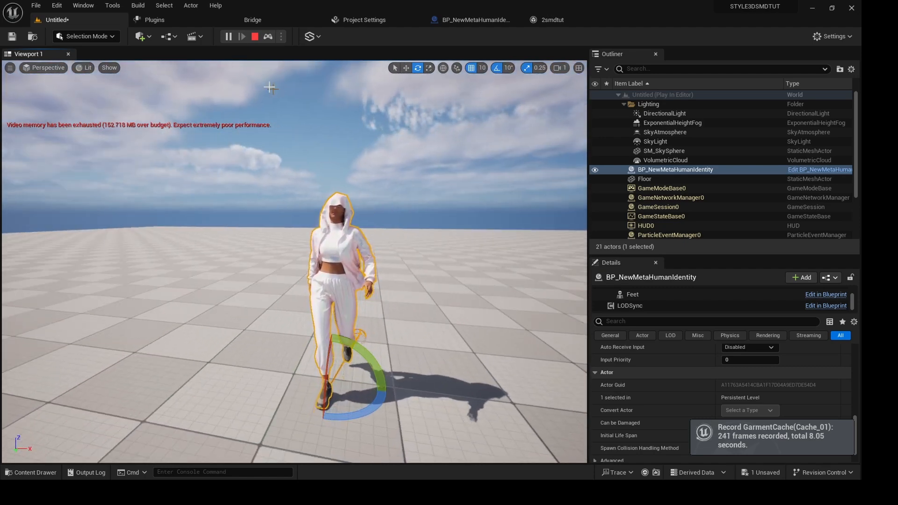
pyautogui.click(254, 37)
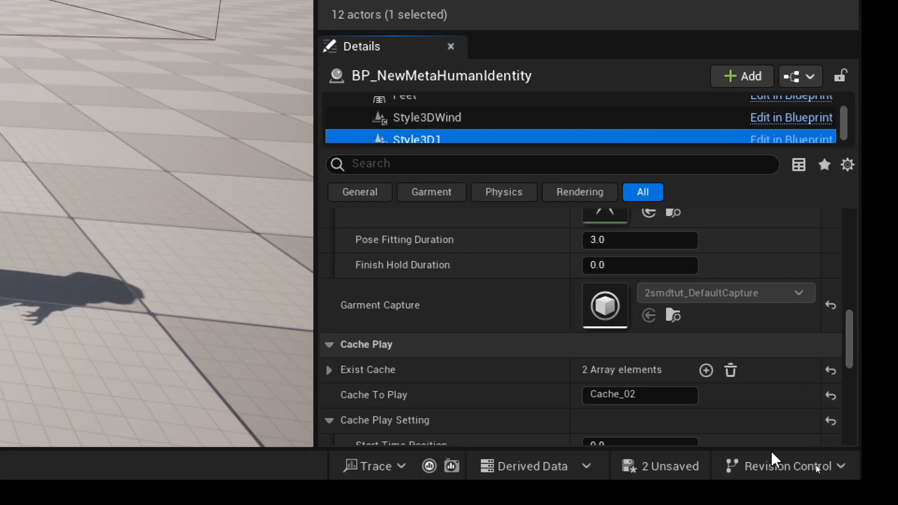
# - Choose Garment Cache Play as the Style3D1 component's Runtime Mode
pyautogui.scroll(1, 647, 411)
pyautogui.scroll(2, 647, 411)
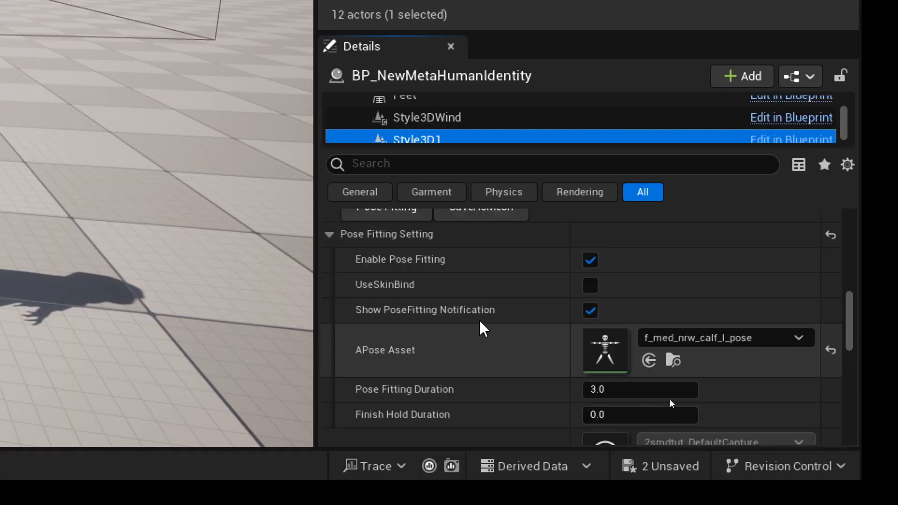
pyautogui.scroll(-2, 670, 398)
pyautogui.scroll(9, 670, 398)
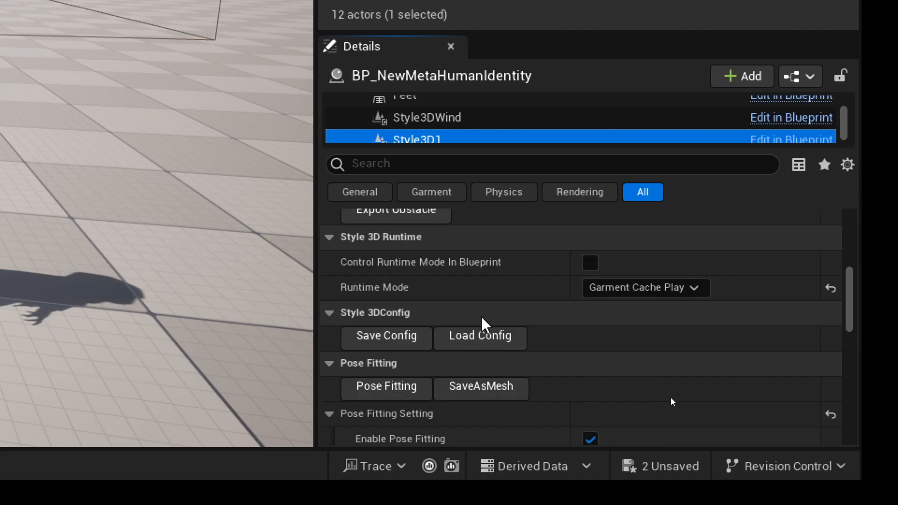
pyautogui.scroll(-1, 671, 397)
pyautogui.scroll(2, 671, 398)
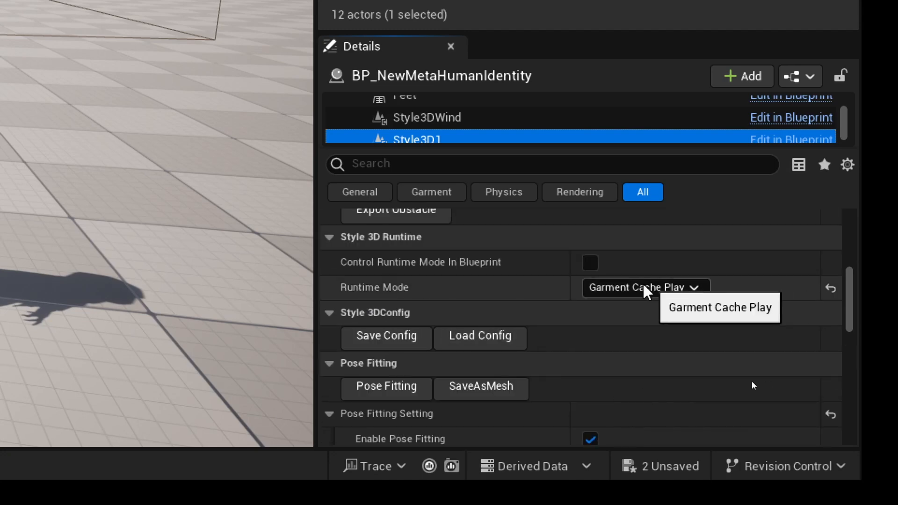
pyautogui.click(668, 290)
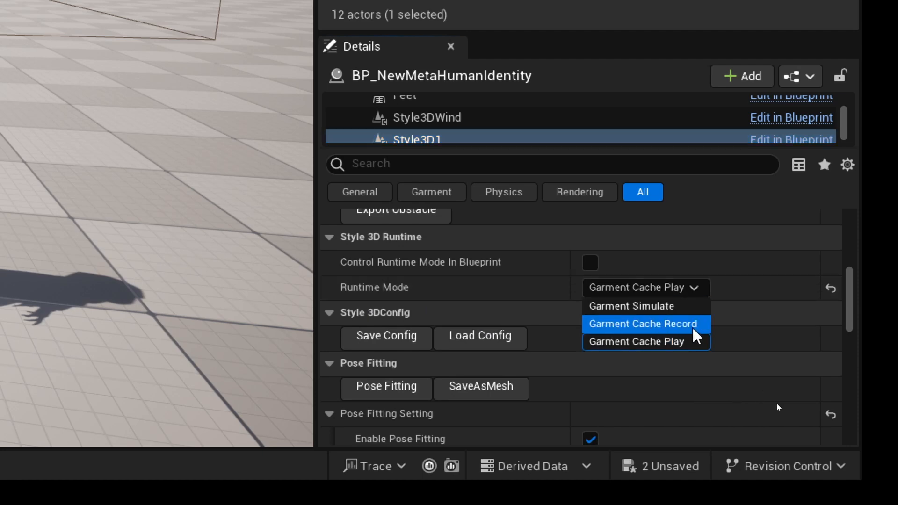
pyautogui.click(656, 343)
# - Review the Style3D1 Cache Play settings and run the level to play back the recorded garment cache
pyautogui.scroll(-10, 514, 290)
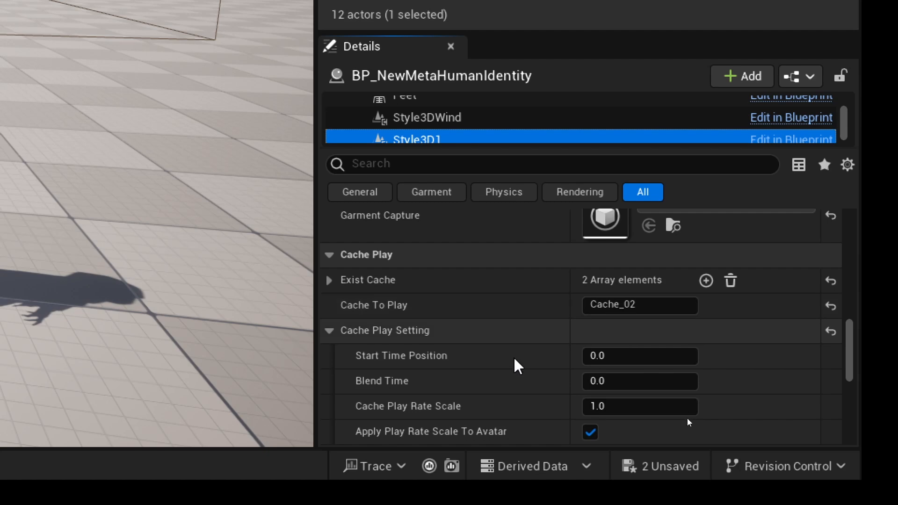
pyautogui.scroll(-5, 514, 361)
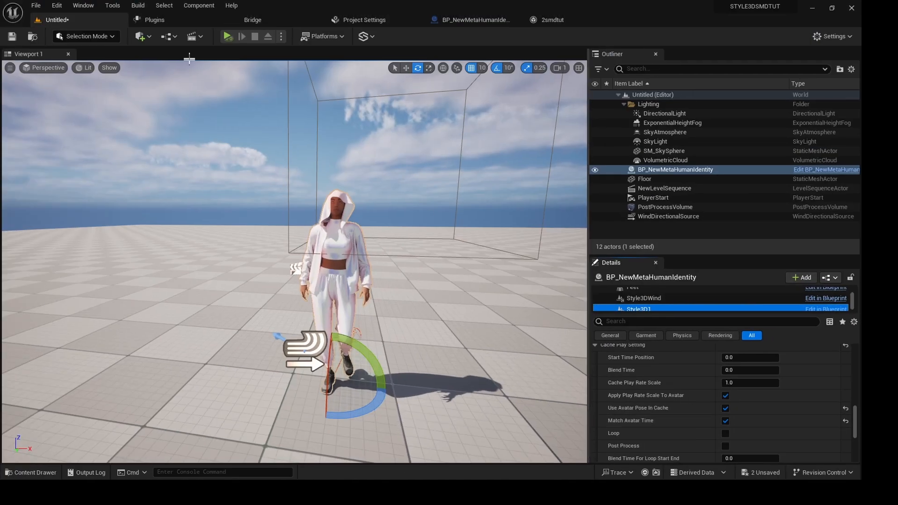
pyautogui.click(228, 36)
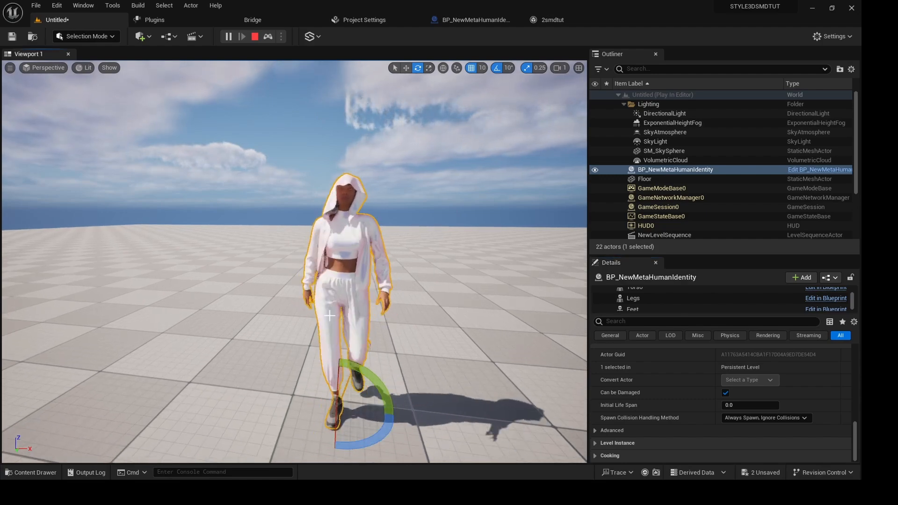
# - Inspect the garment cache playback on the walking character from several angles and stop the simulation
pyautogui.keyDown('alt'); pyautogui.moveTo(330, 316); pyautogui.dragTo(721, 314); pyautogui.keyUp('alt')
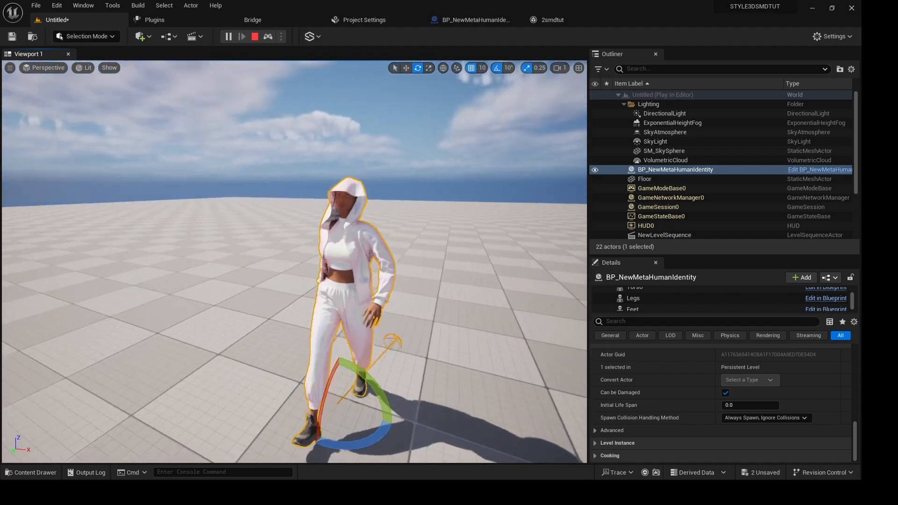
pyautogui.keyDown('alt'); pyautogui.moveTo(185, 111); pyautogui.dragTo(234, 105); pyautogui.keyUp('alt')
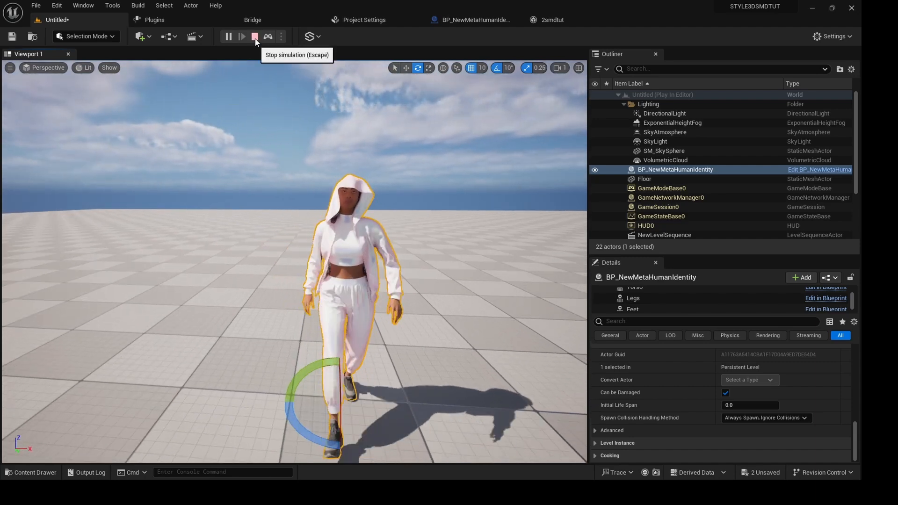
pyautogui.click(255, 38)
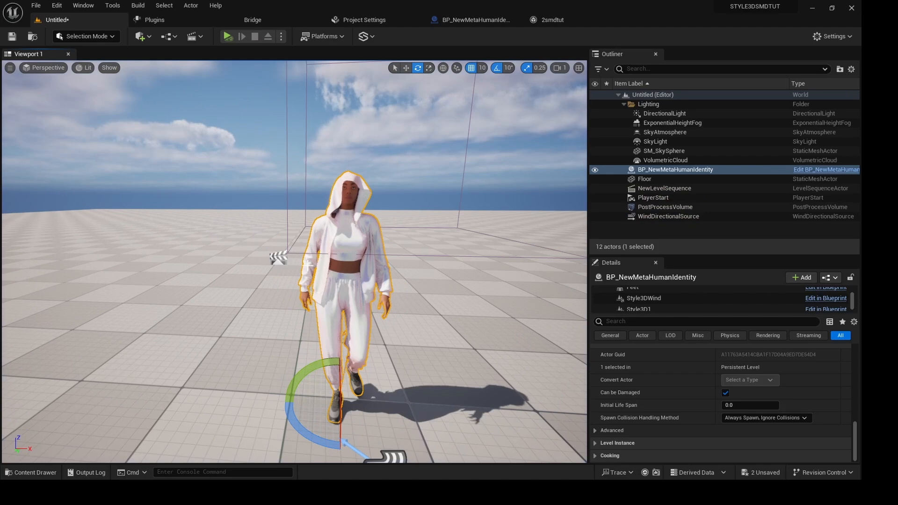
# - Open NewLevelSequence from the Content folder and add the BP_NewMetaHumanIdentity actor to it
pyautogui.hotkey('ctrl', 'space')
pyautogui.click(41, 368)
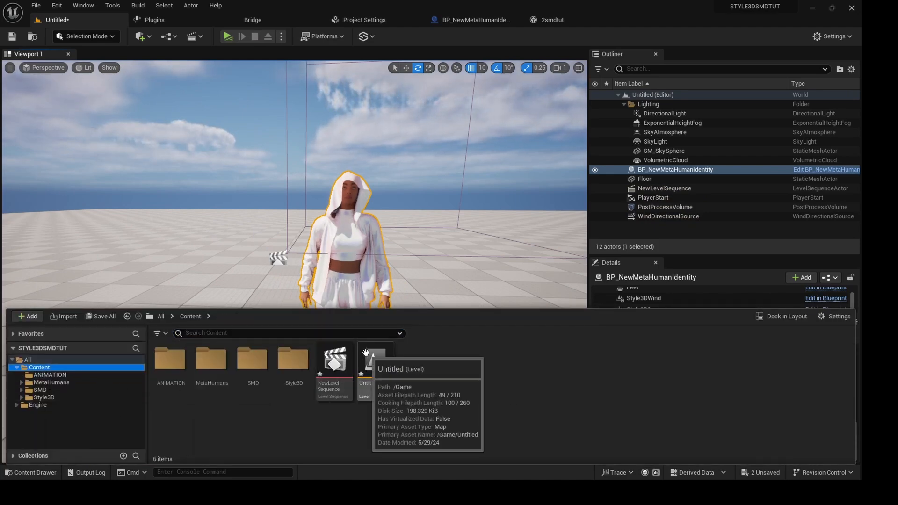
pyautogui.doubleClick(335, 362)
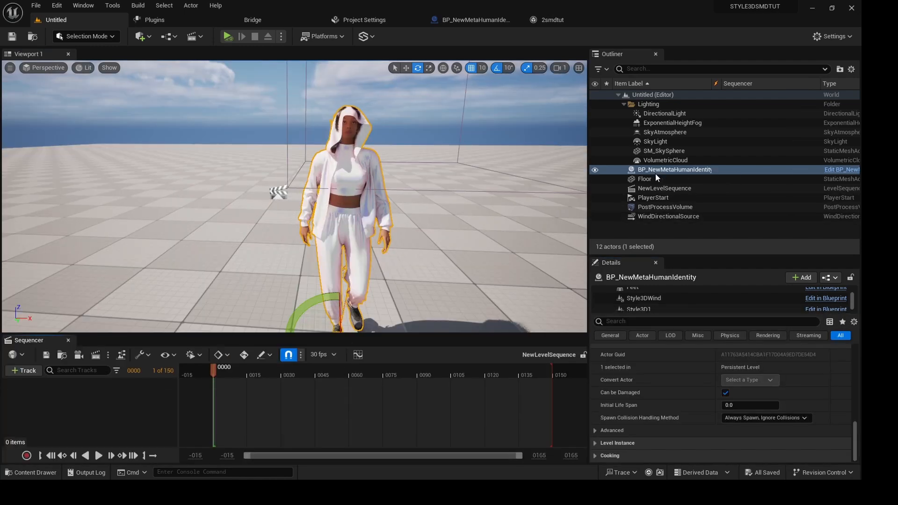
pyautogui.moveTo(659, 172); pyautogui.dragTo(102, 416)
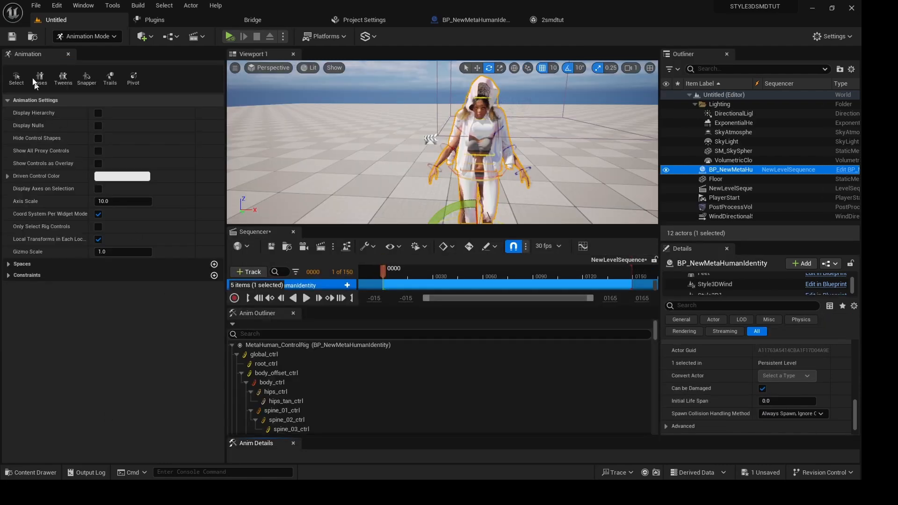
# - Close the Animation, Anim Outliner and Anim Details panels to free space for the Sequencer and viewport
pyautogui.click(70, 54)
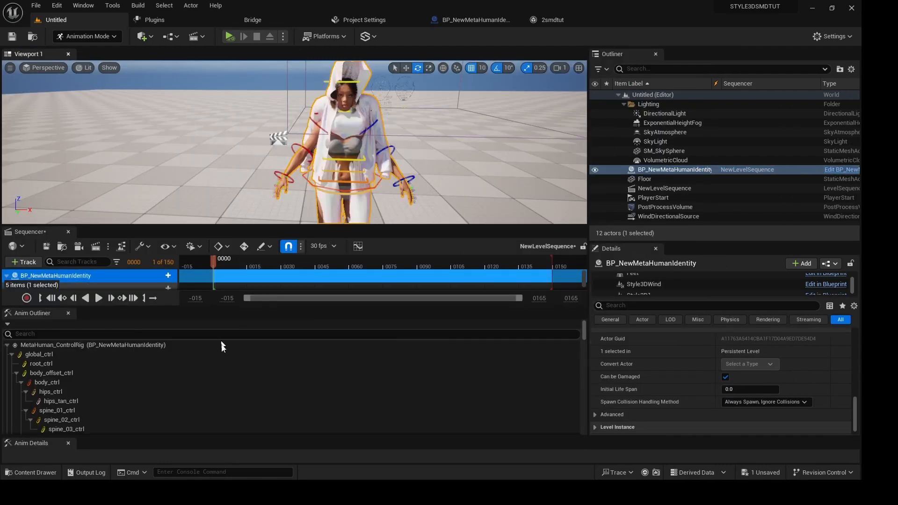
pyautogui.click(68, 314)
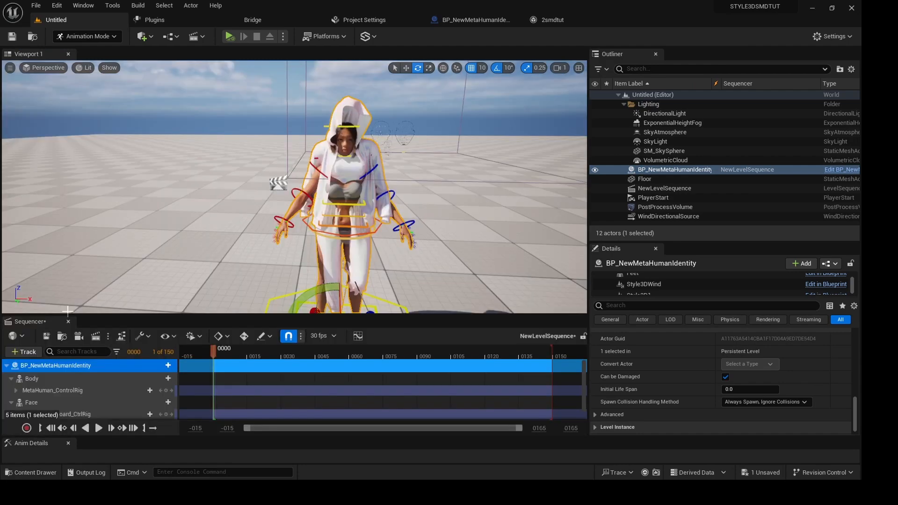
pyautogui.scroll(-3, 335, 254)
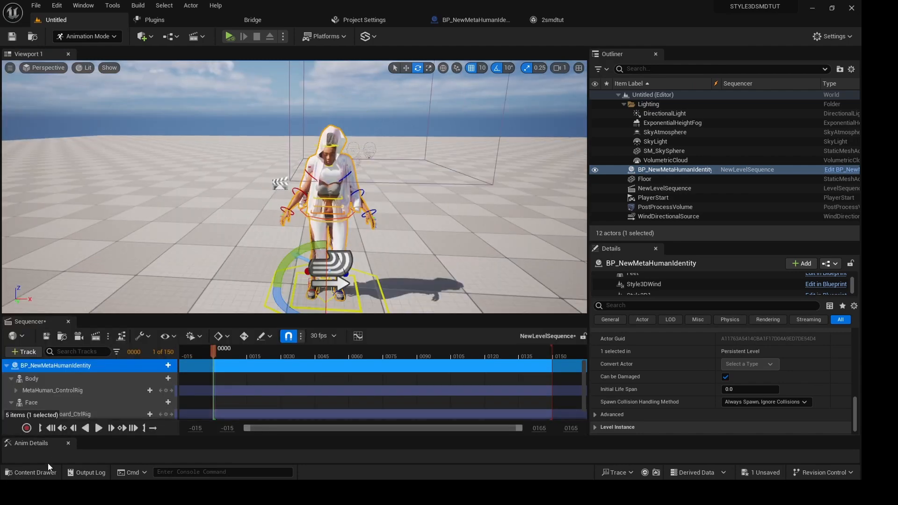
pyautogui.click(69, 444)
# - Delete the MetaHuman_ControlRig and Face_ControlBoard_CtrlRig tracks from the BP_NewMetaHumanIdentity body and face in the sequence
pyautogui.click(77, 409)
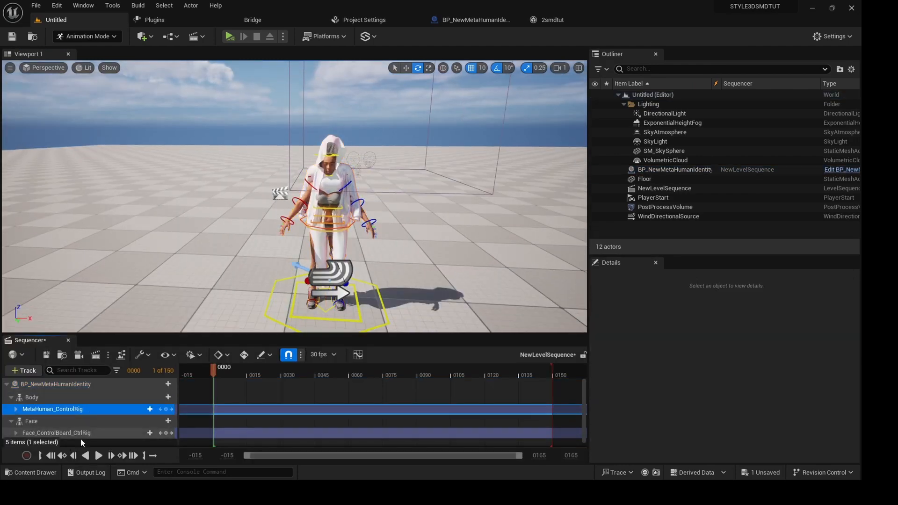
pyautogui.keyDown('ctrl'); pyautogui.click(78, 434); pyautogui.keyUp('ctrl')
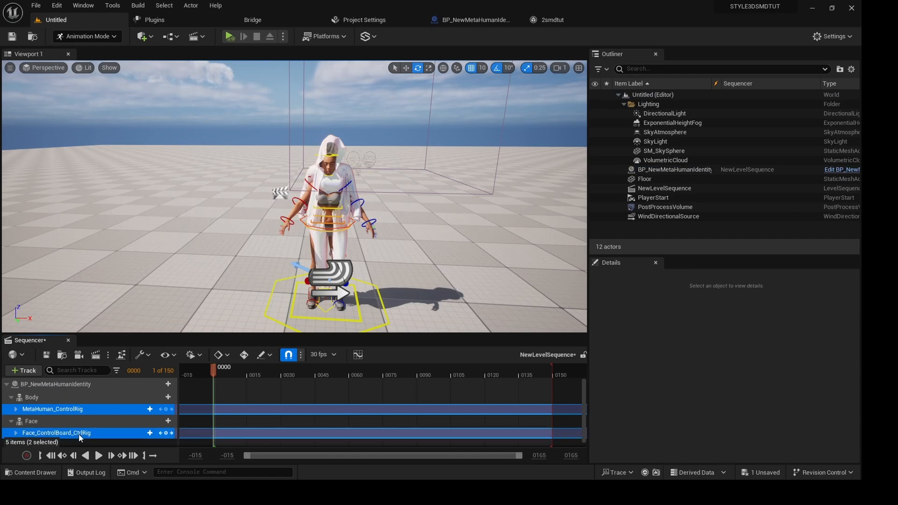
pyautogui.press('Delete')
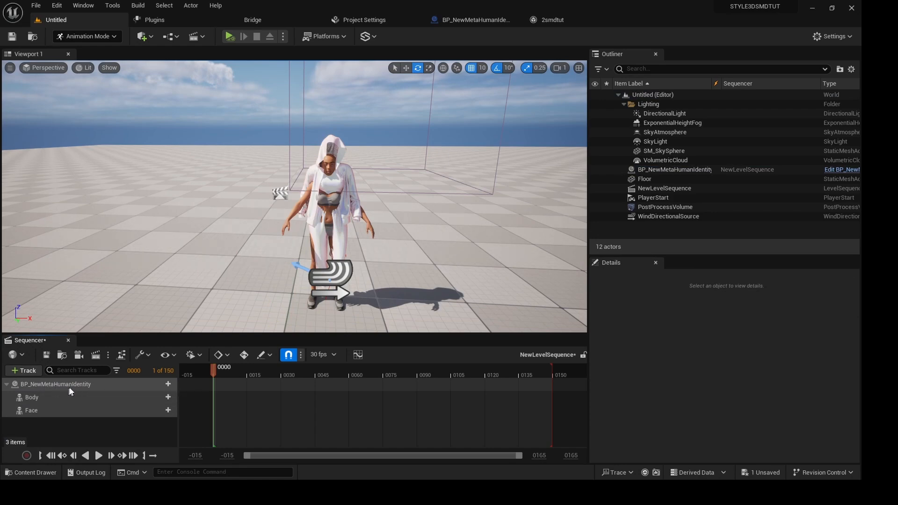
# - Add the Style3D1 component as a track under BP_NewMetaHumanIdentity in the sequence
pyautogui.click(168, 385)
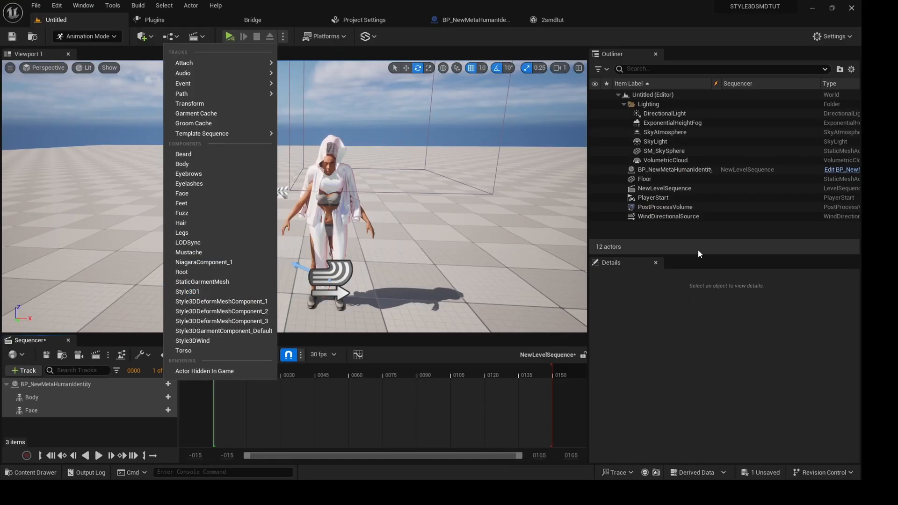
pyautogui.click(698, 249)
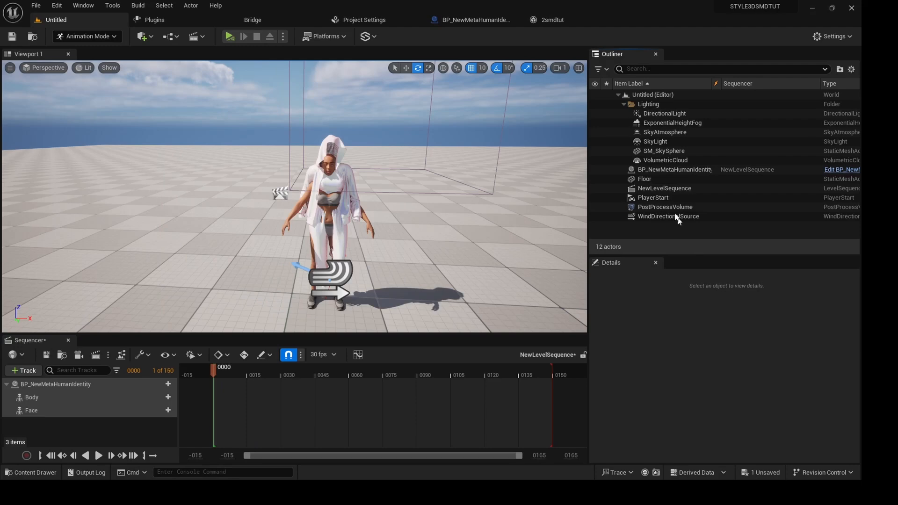
pyautogui.click(659, 171)
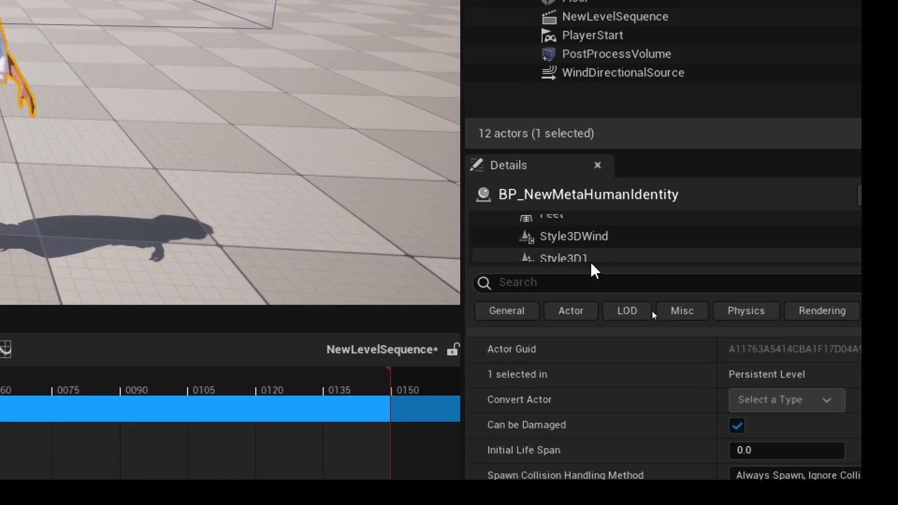
pyautogui.scroll(-2, 575, 250)
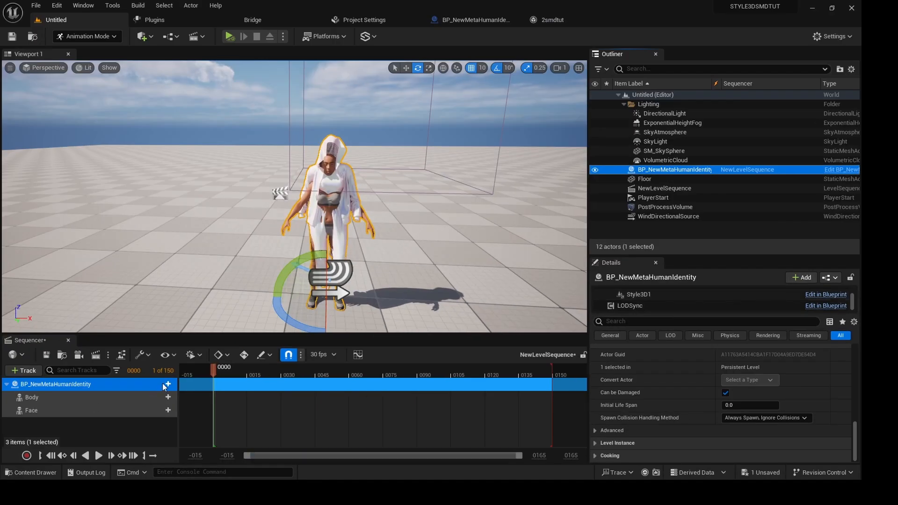
pyautogui.click(168, 384)
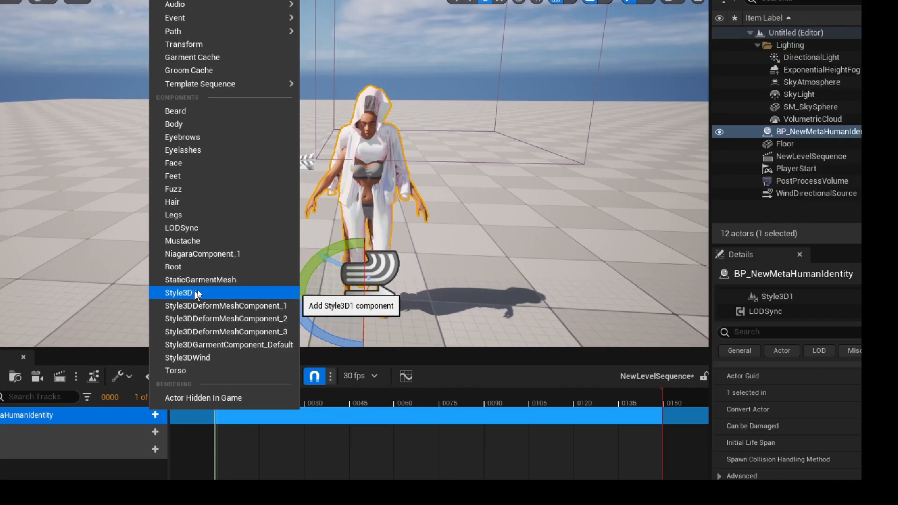
pyautogui.click(195, 293)
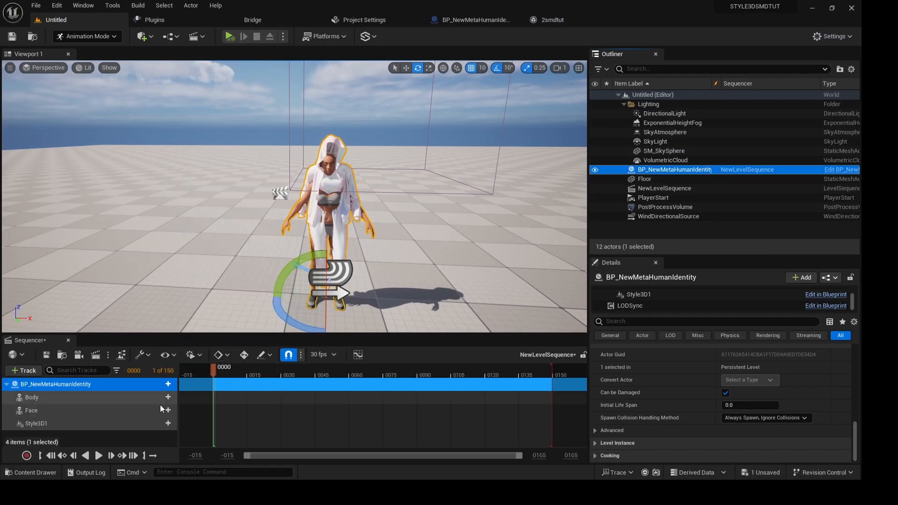
# - Add the Walking_1__UE animation to the Body track of the sequence
pyautogui.click(168, 410)
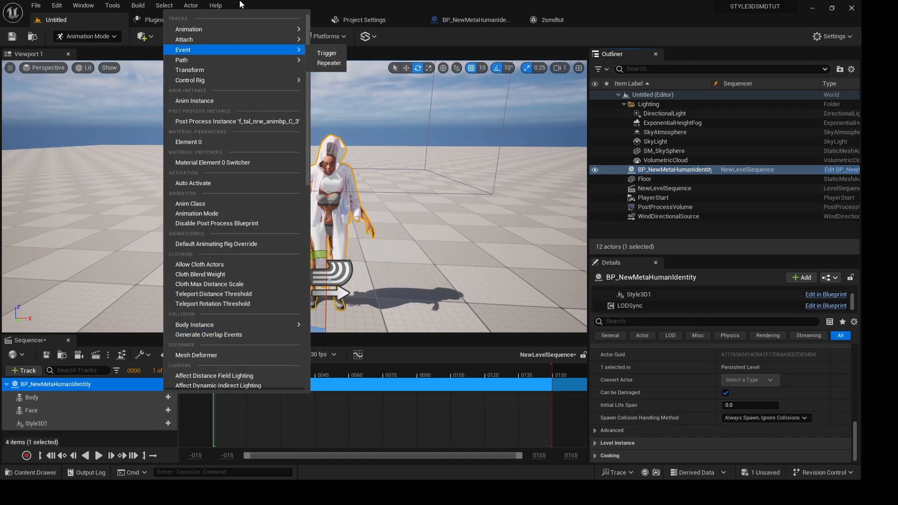
pyautogui.moveTo(284, 29)
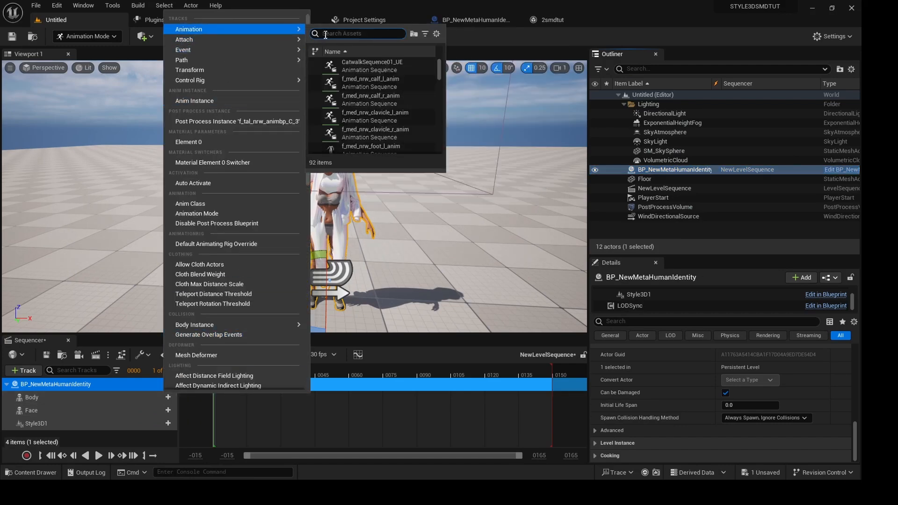
pyautogui.write('wal')
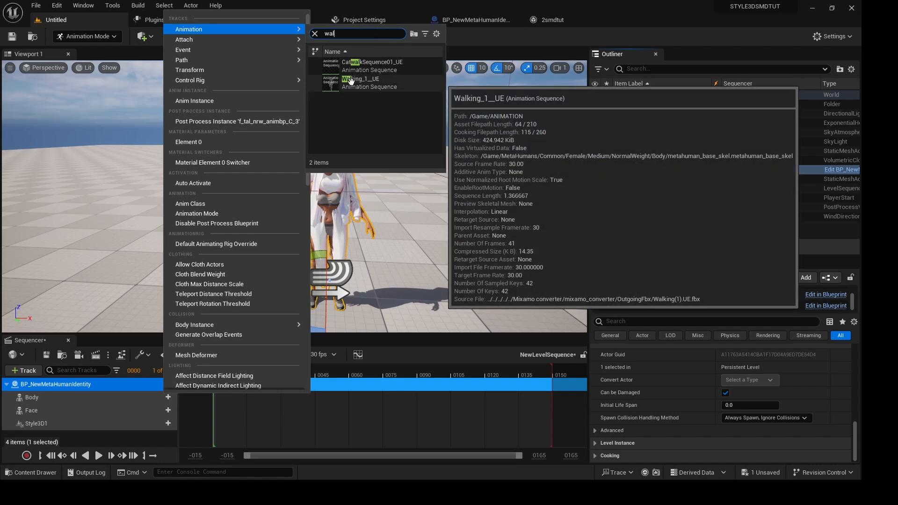
pyautogui.click(351, 82)
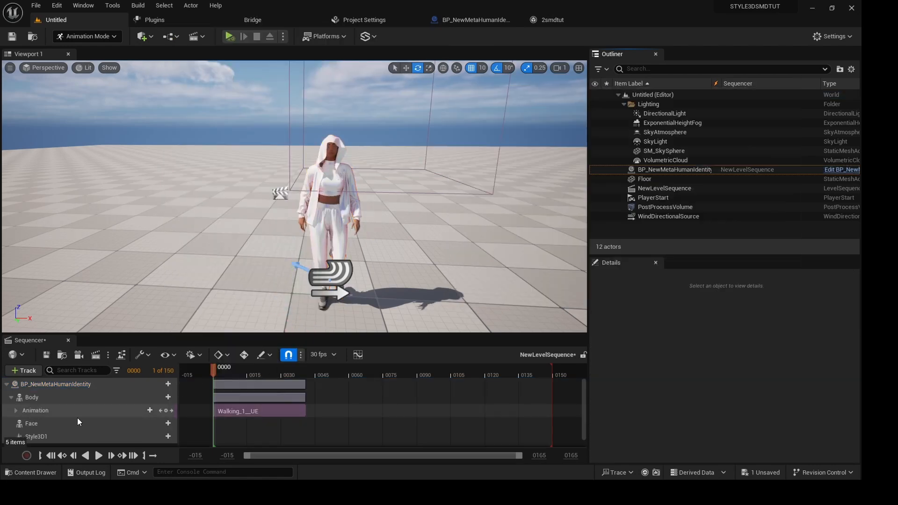
# - Add a Garment Cache track to the Style3D1 component, preview the sequence briefly and return to its first frame
pyautogui.scroll(-1, 76, 422)
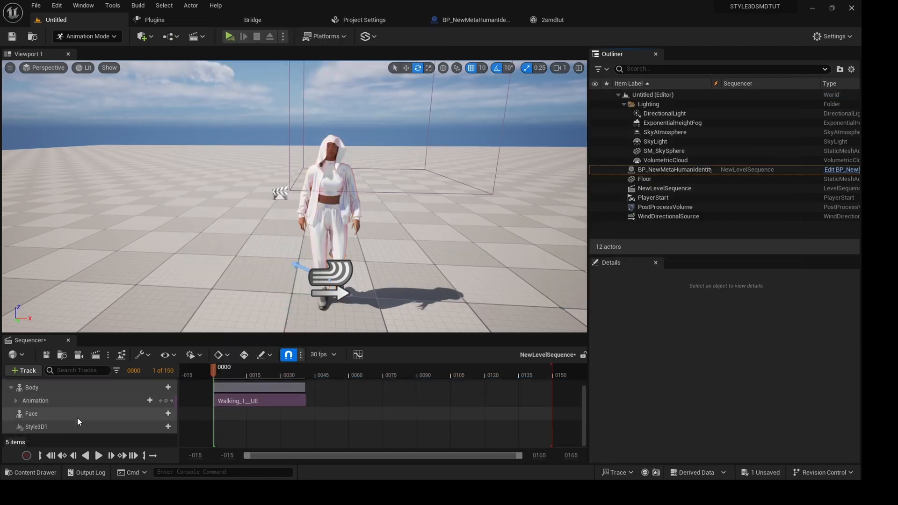
pyautogui.click(168, 426)
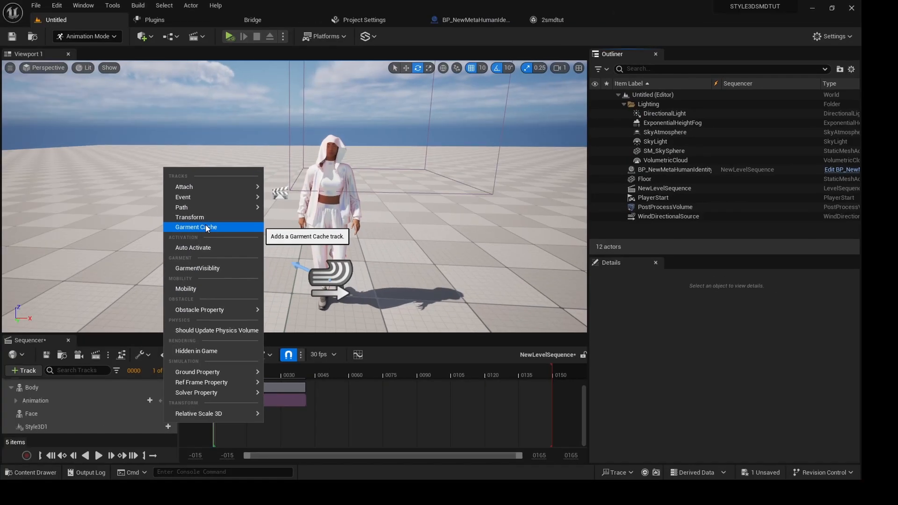
pyautogui.click(173, 222)
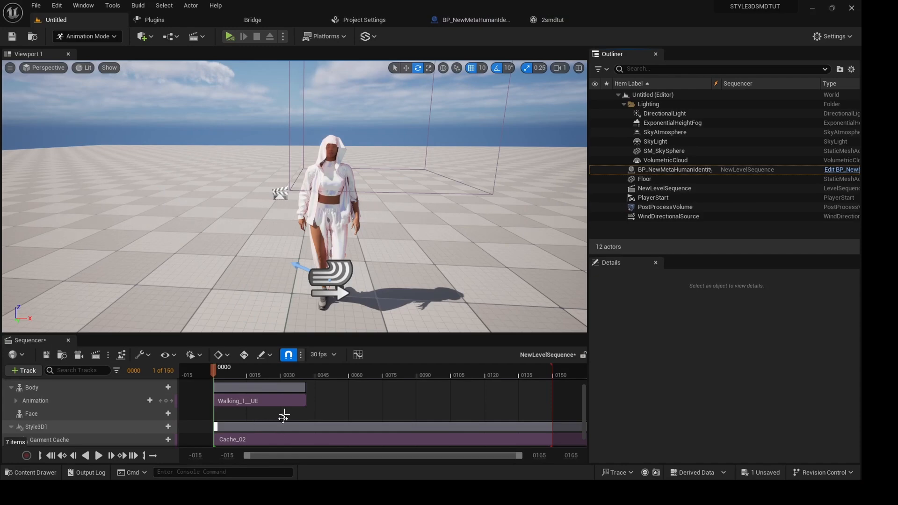
pyautogui.click(98, 456)
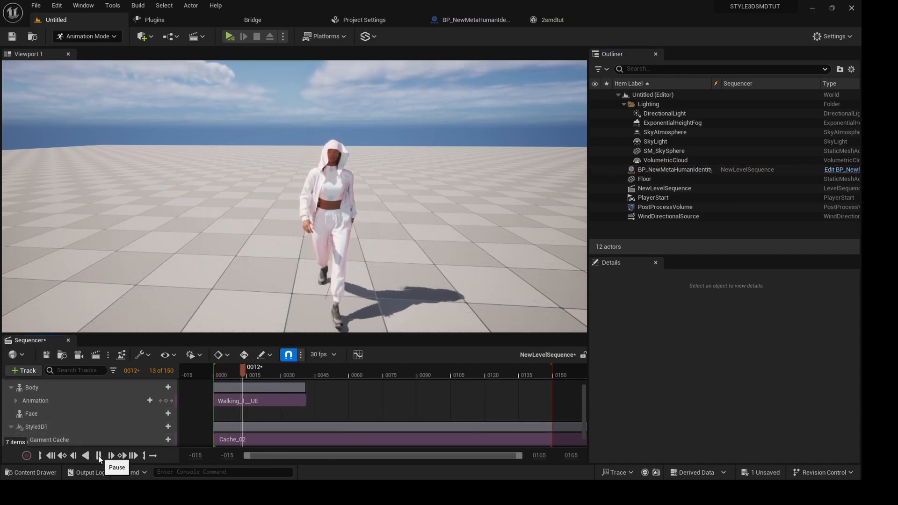
pyautogui.click(50, 456)
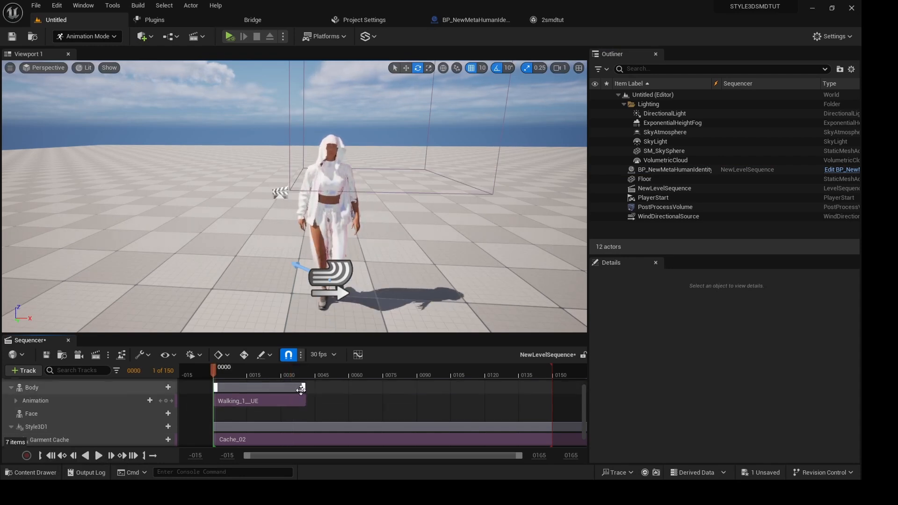
# - Extend the sequence's playback range and the Walking_1__UE animation to the end of the Cache_02 section
pyautogui.moveTo(303, 388); pyautogui.dragTo(508, 388)
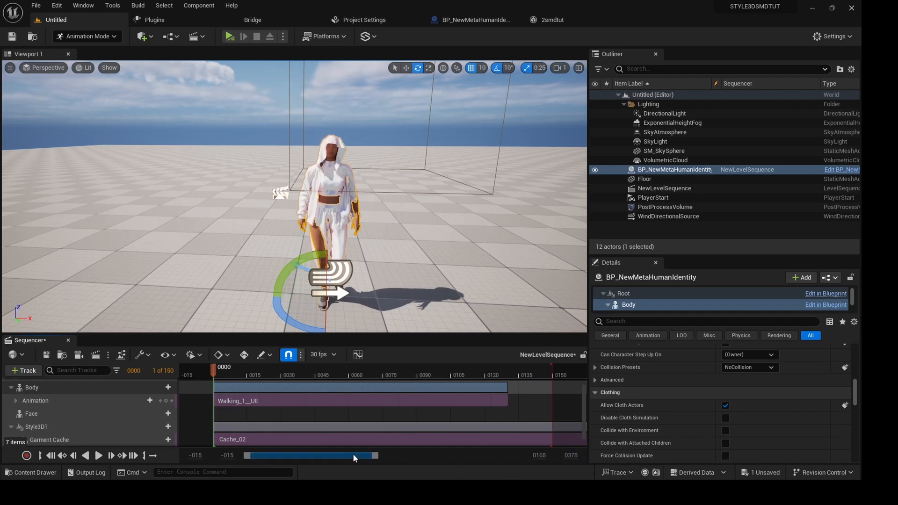
pyautogui.moveTo(376, 455); pyautogui.dragTo(588, 458)
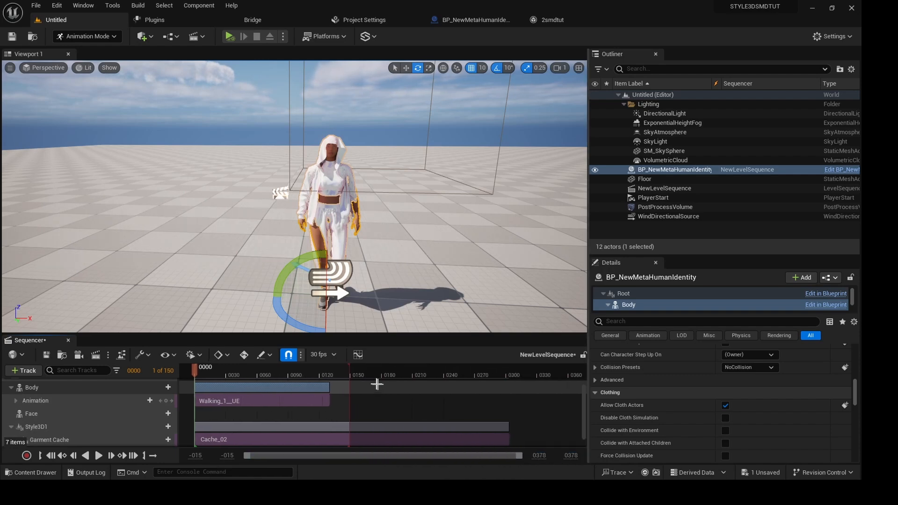
pyautogui.moveTo(465, 379); pyautogui.dragTo(515, 376)
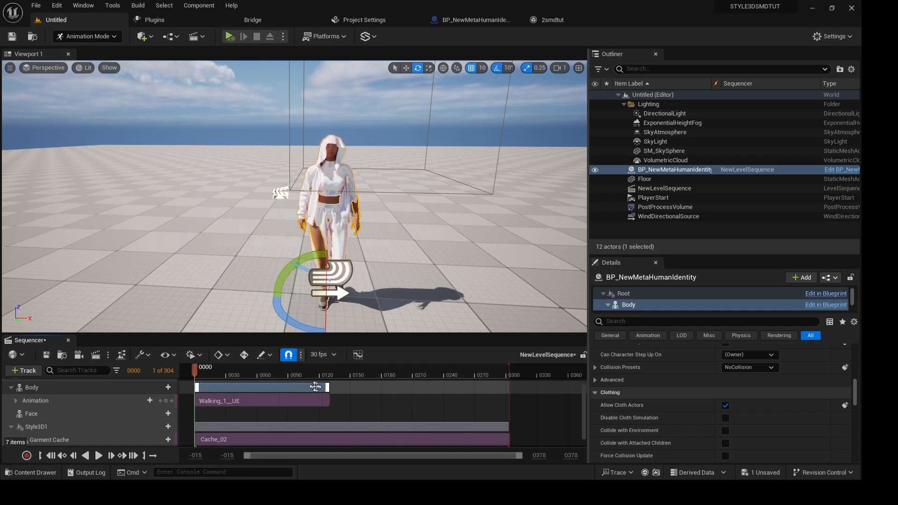
pyautogui.moveTo(327, 387); pyautogui.dragTo(509, 386)
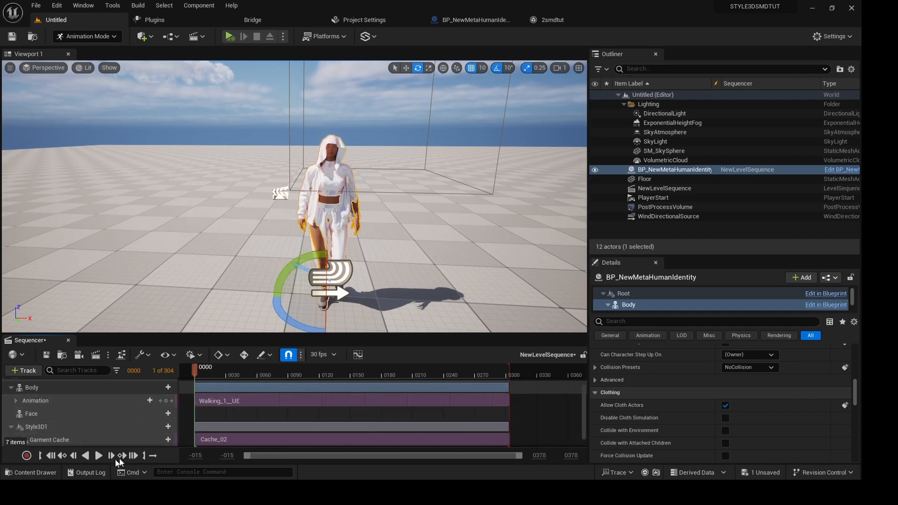
# - Turn on looping for the sequence and play it, viewing the walking character and garments from several angles
pyautogui.click(154, 455)
pyautogui.click(99, 456)
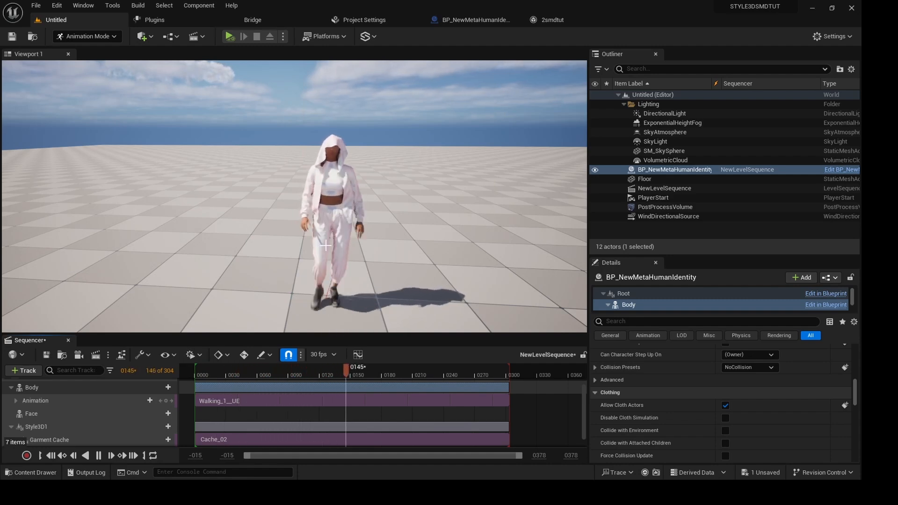
pyautogui.keyDown('alt'); pyautogui.moveTo(325, 245); pyautogui.dragTo(491, 222); pyautogui.keyUp('alt')
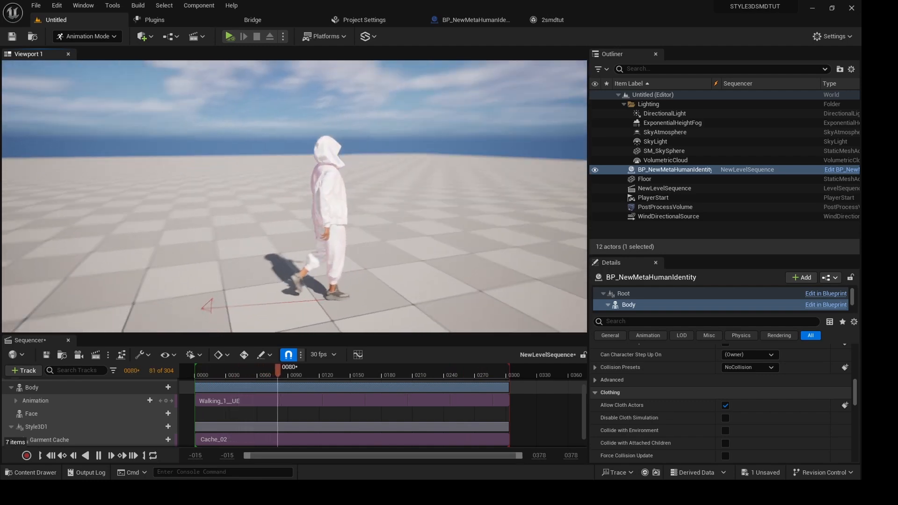
pyautogui.keyDown('alt'); pyautogui.moveTo(435, 225); pyautogui.dragTo(459, 234); pyautogui.keyUp('alt')
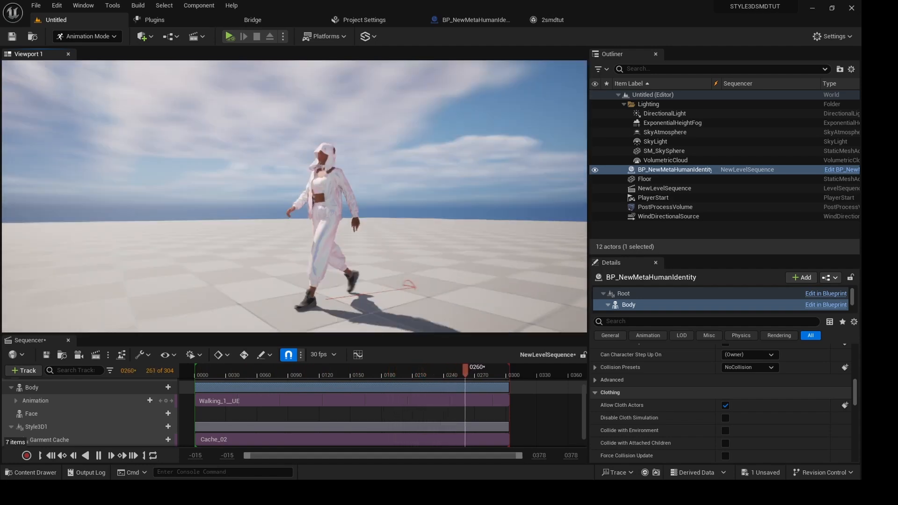
pyautogui.keyDown('alt'); pyautogui.moveTo(290, 206); pyautogui.dragTo(332, 214); pyautogui.keyUp('alt')
pyautogui.keyDown('alt'); pyautogui.moveTo(343, 244); pyautogui.dragTo(347, 254); pyautogui.keyUp('alt')
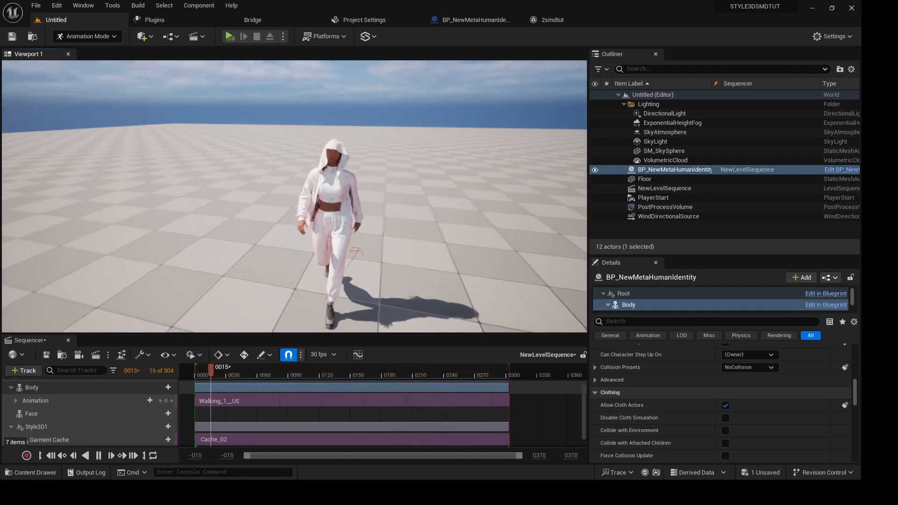
# - View the walking character from the front, then stop the playback and return the sequence to its first frame
pyautogui.keyDown('alt'); pyautogui.moveTo(343, 244); pyautogui.dragTo(323, 244, button='right'); pyautogui.keyUp('alt')
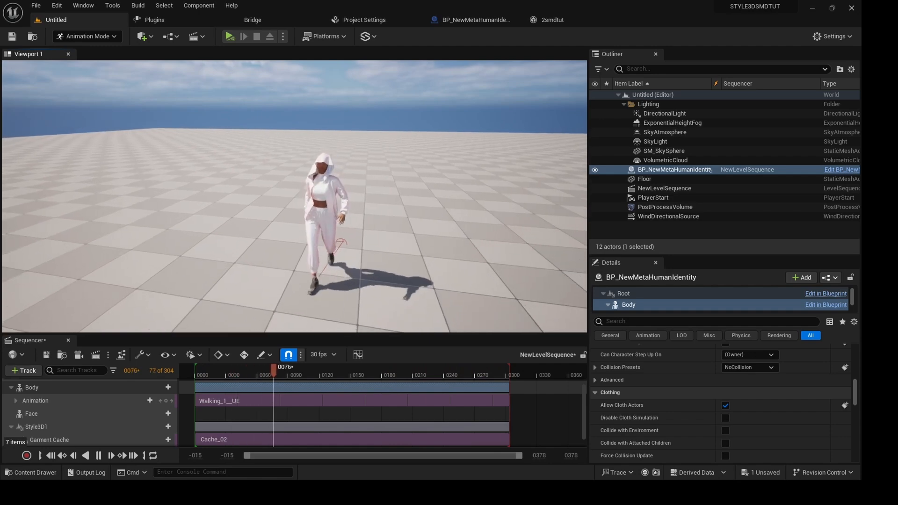
pyautogui.keyDown('alt'); pyautogui.moveTo(323, 244); pyautogui.dragTo(617, 234); pyautogui.keyUp('alt')
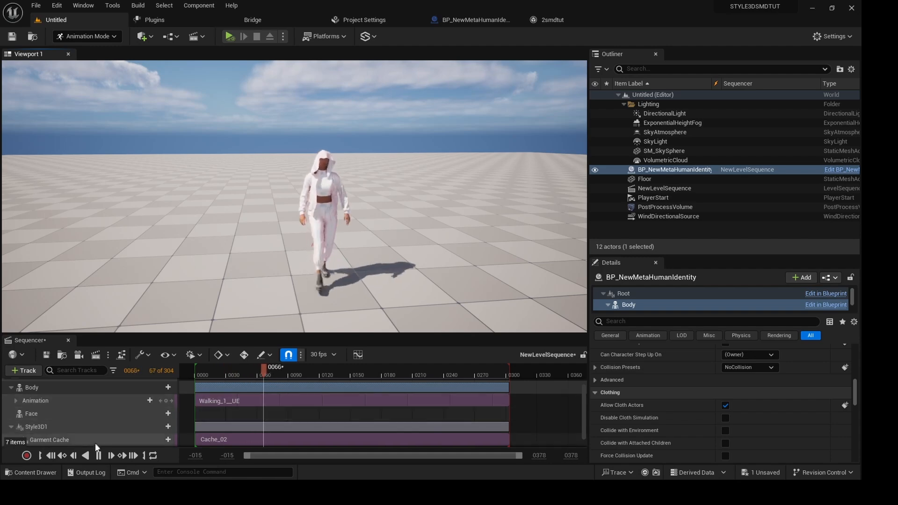
pyautogui.click(98, 456)
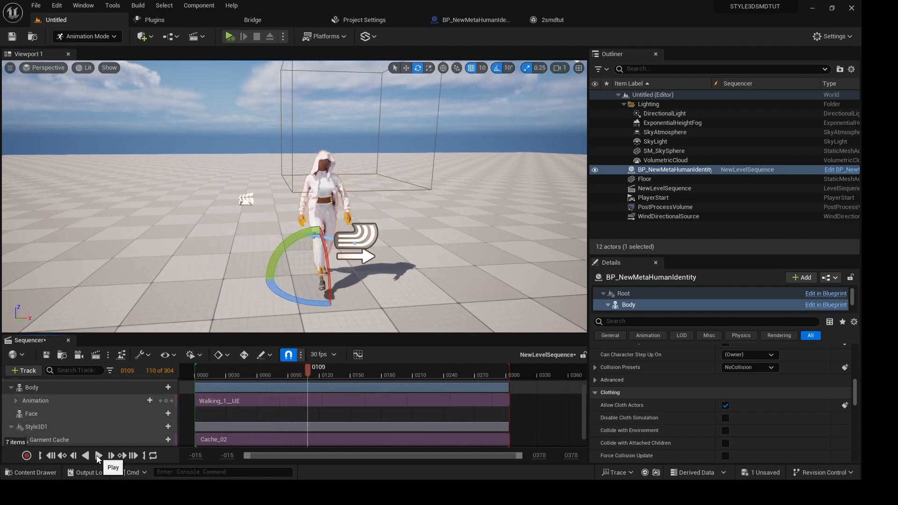
pyautogui.click(50, 456)
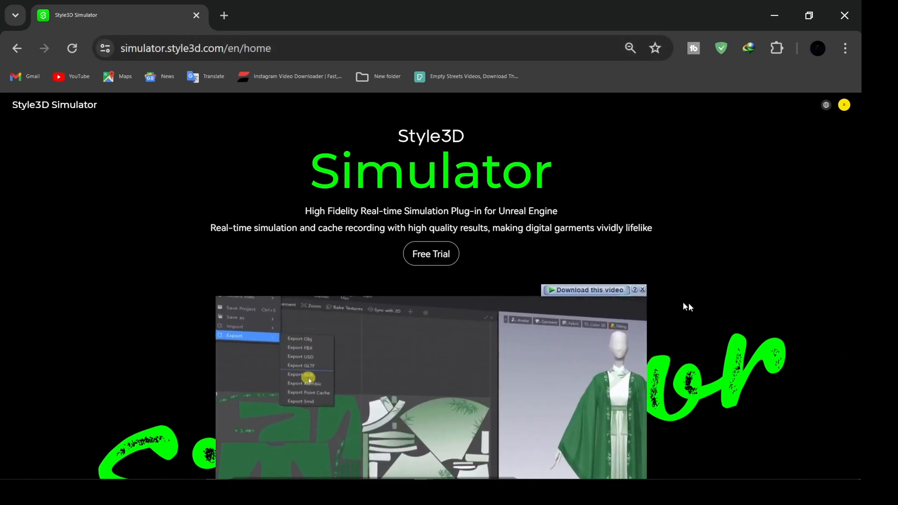
# - Switch to the browser and review the Plans and Pricing section of the Style3D Simulator page, dismissing the Google Drive notification
pyautogui.scroll(-8, 703, 304)
pyautogui.scroll(-20, 703, 308)
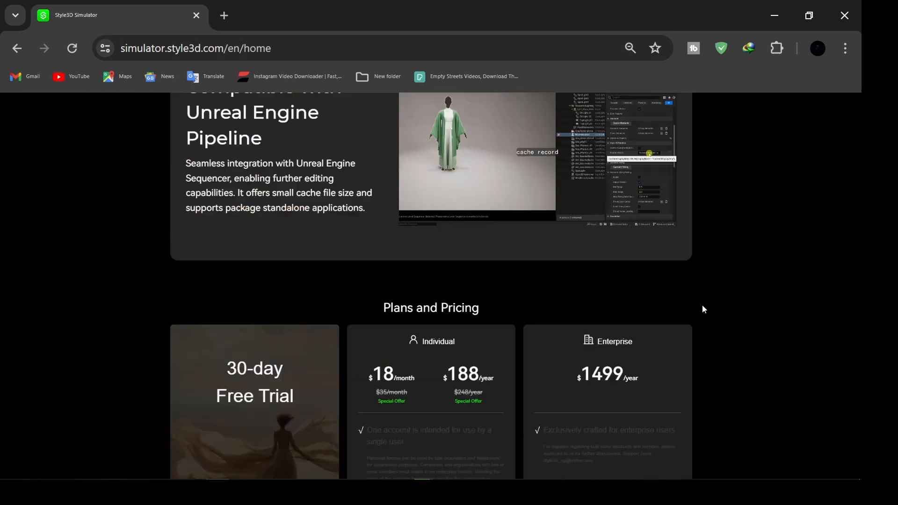
pyautogui.scroll(2, 703, 308)
pyautogui.scroll(3, 702, 304)
pyautogui.scroll(-2, 703, 305)
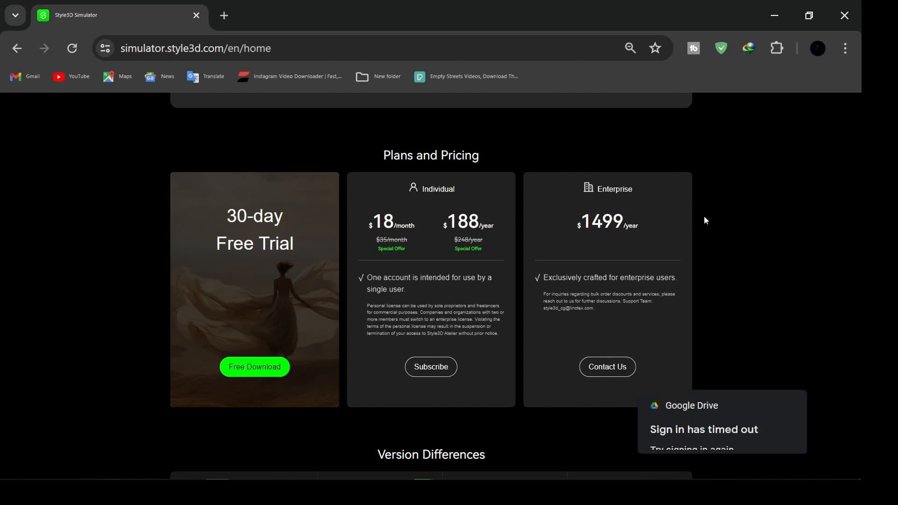
pyautogui.click(784, 405)
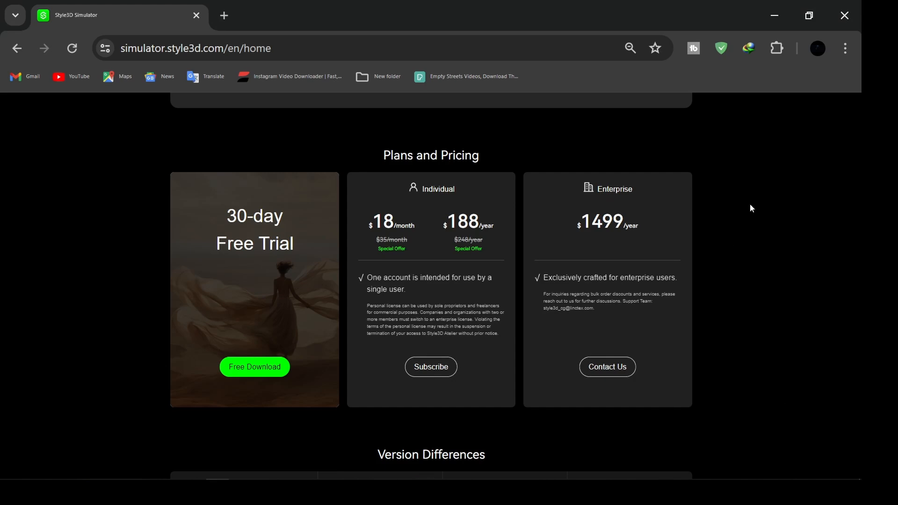
pyautogui.click(775, 15)
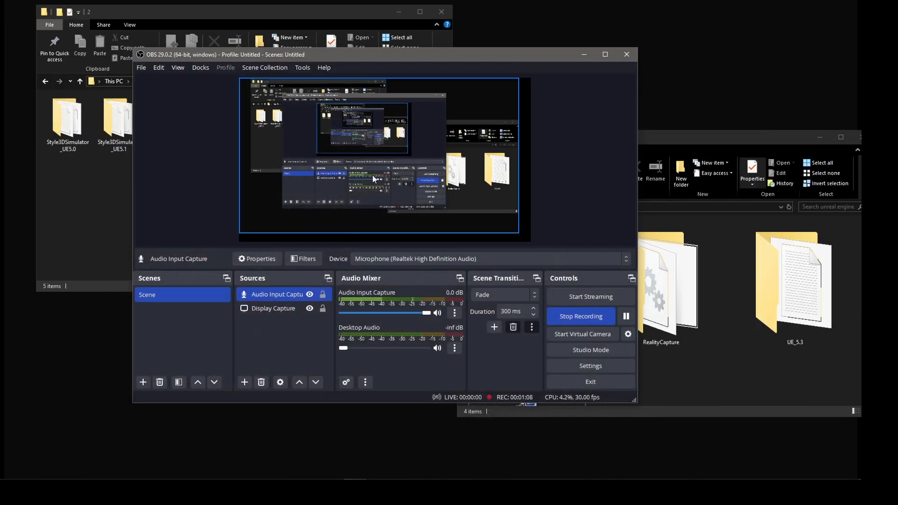
# - Locate the Style3DSimulator_UE5.3 plugin folder in File Explorer and open the Engine folder inside UE_5.3
pyautogui.click(109, 210)
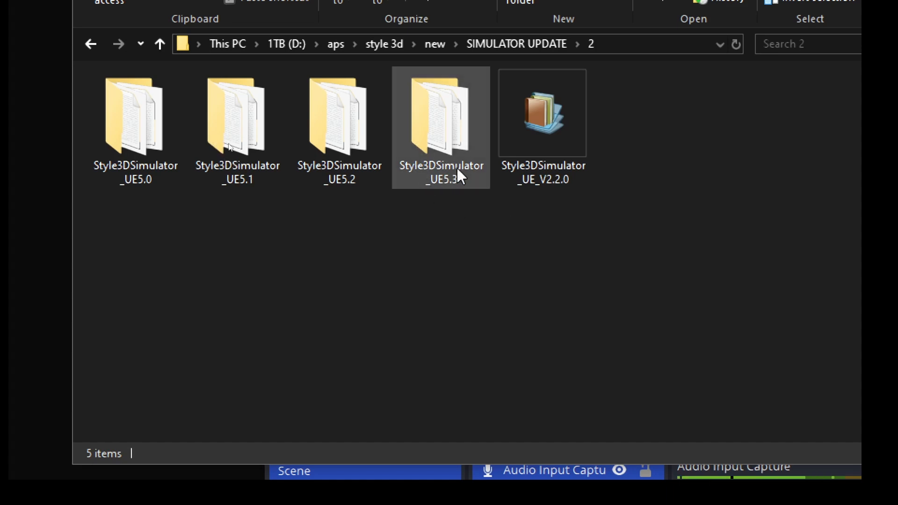
pyautogui.click(448, 142)
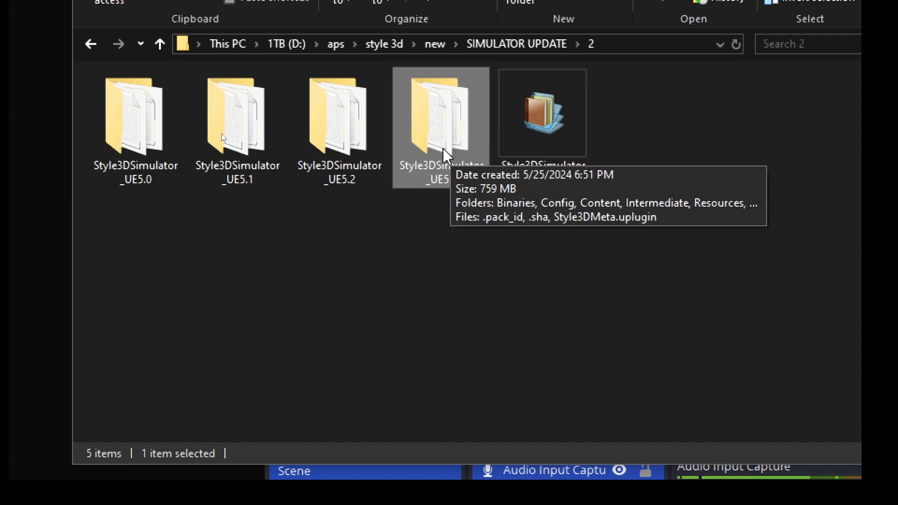
pyautogui.doubleClick(695, 287)
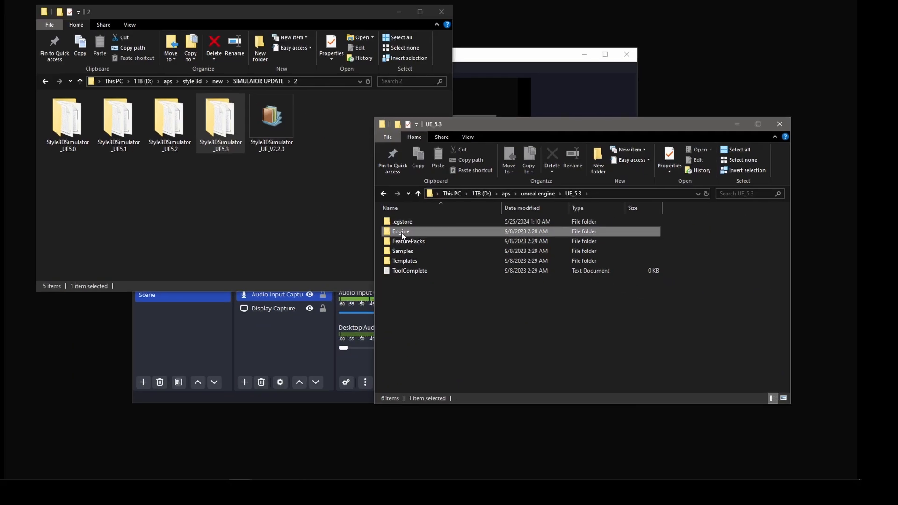
pyautogui.doubleClick(387, 239)
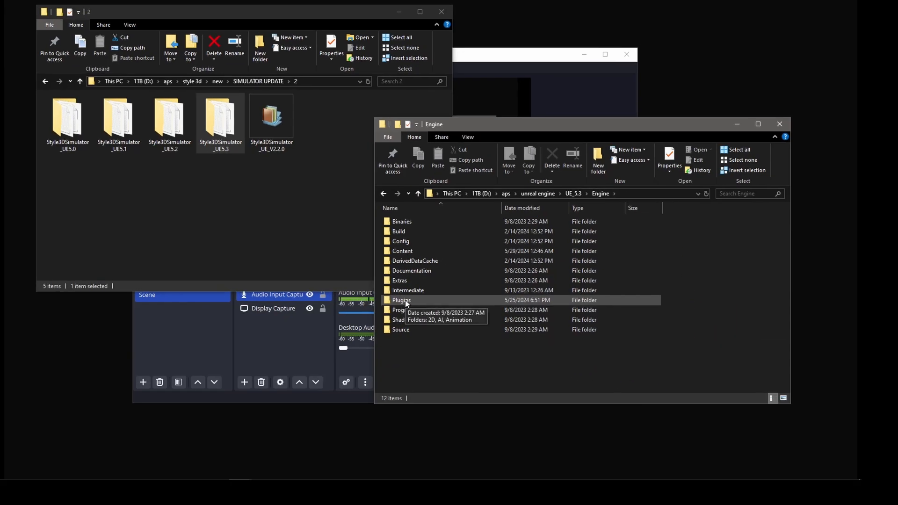
# - Switch to Unreal Editor, search the plugins for "STY" and return to the level to check the Style3D commands
pyautogui.moveTo(479, 478)
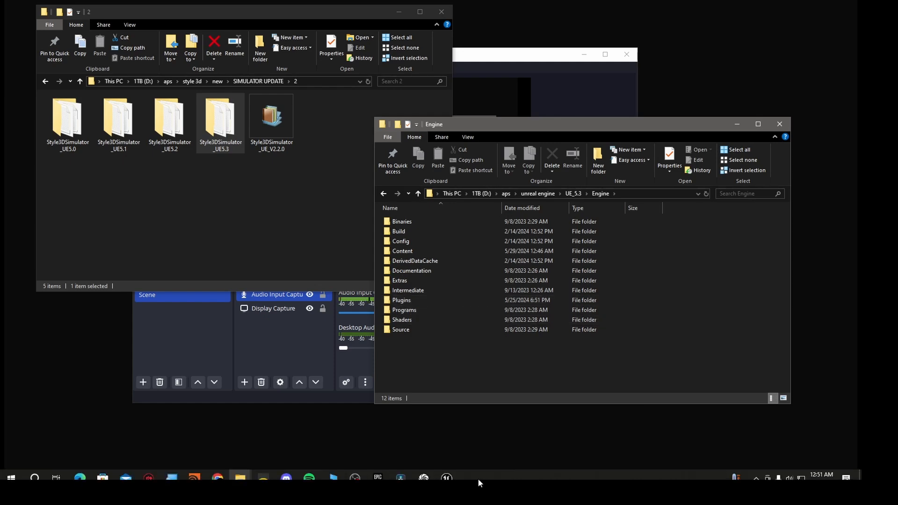
pyautogui.click(447, 471)
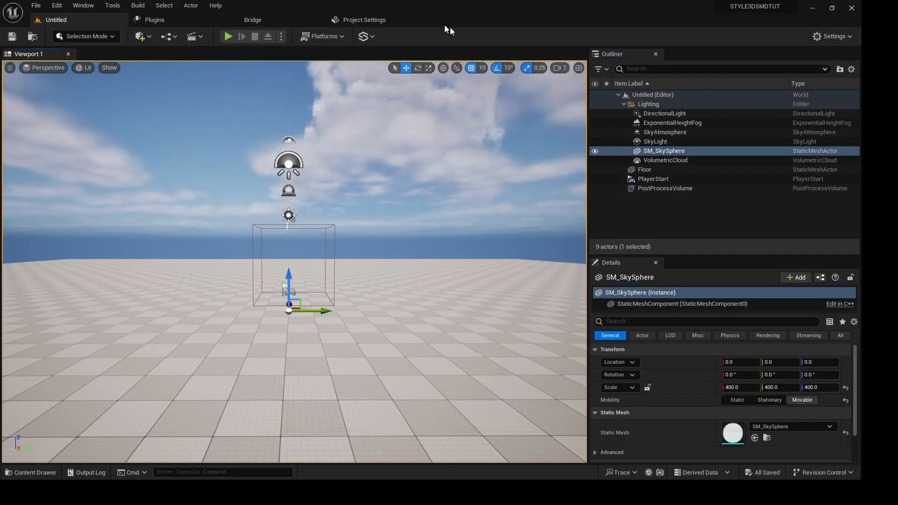
pyautogui.click(167, 23)
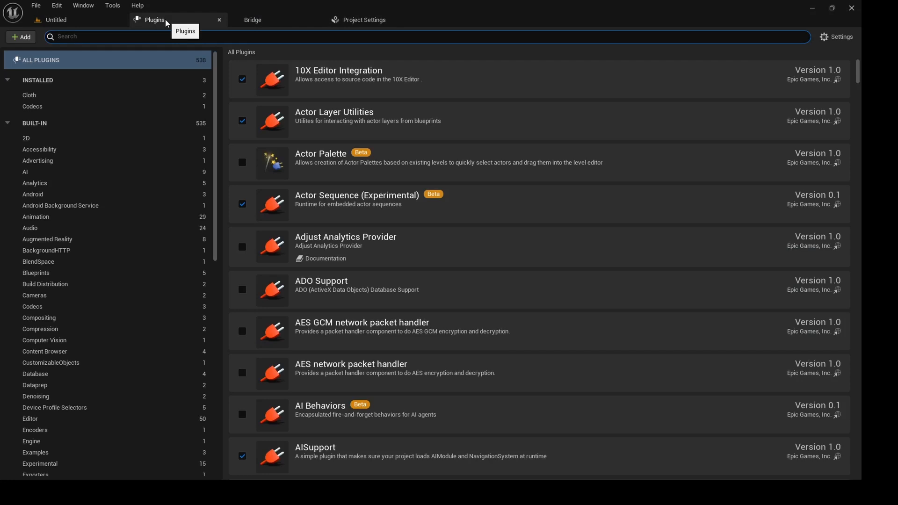
pyautogui.click(225, 36)
pyautogui.write('STY')
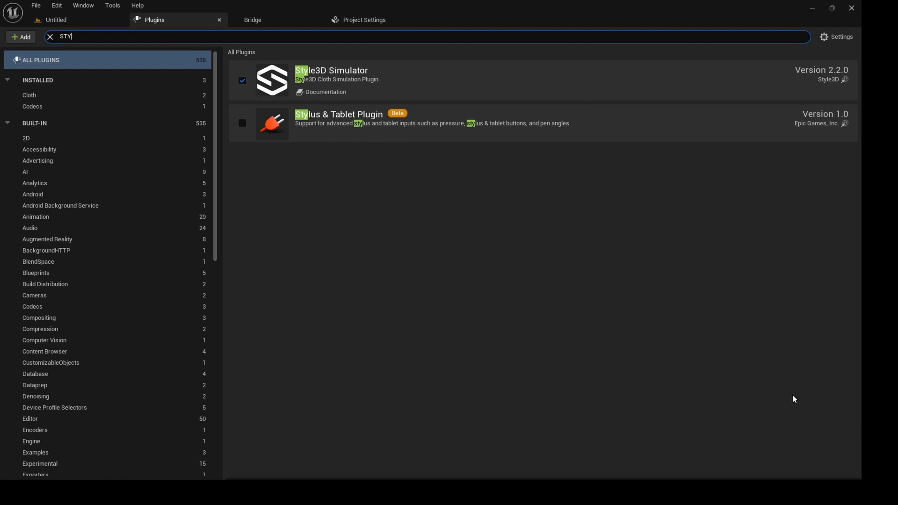
pyautogui.click(87, 19)
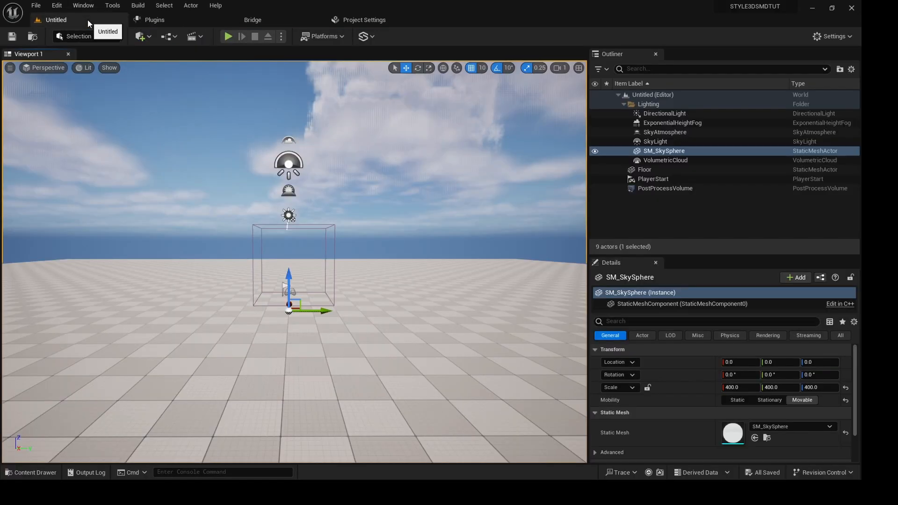
pyautogui.click(364, 36)
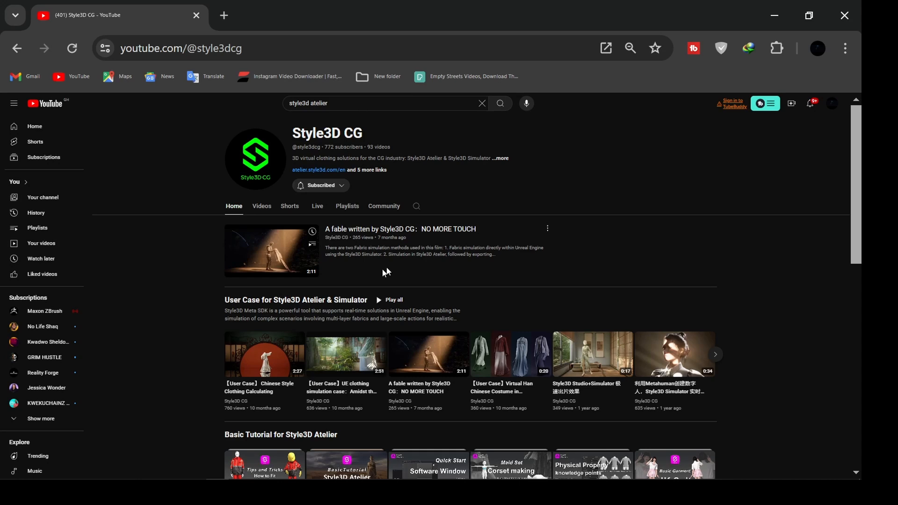
# - Look through the videos on the Style3D CG YouTube channel and switch back to the level in Unreal Editor
pyautogui.click(265, 210)
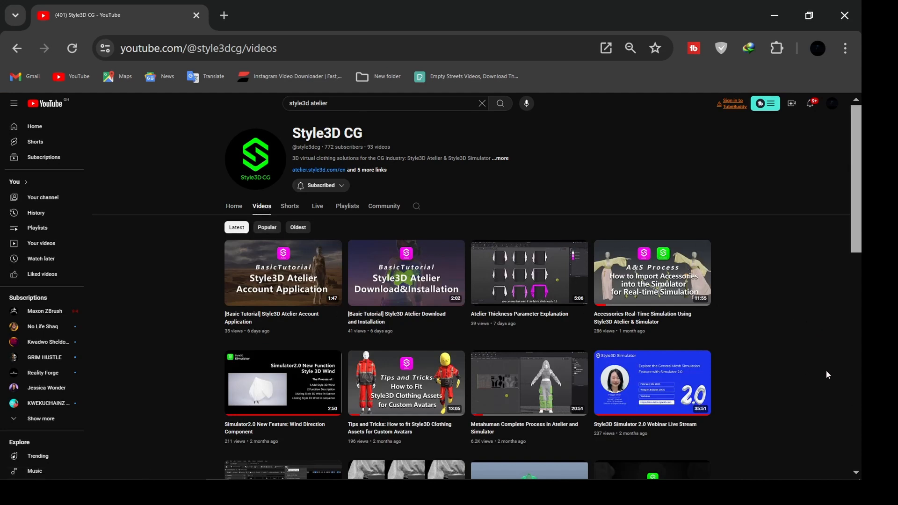
pyautogui.scroll(-2, 785, 346)
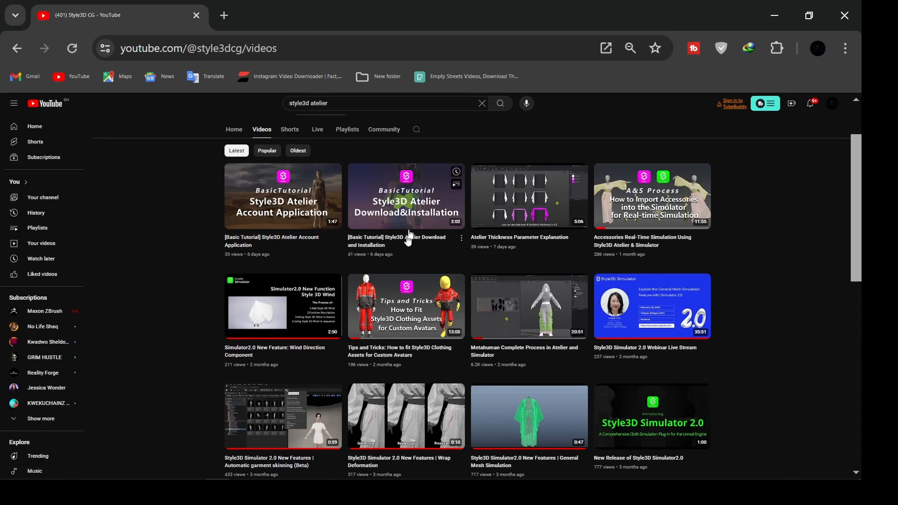
pyautogui.scroll(2, 751, 311)
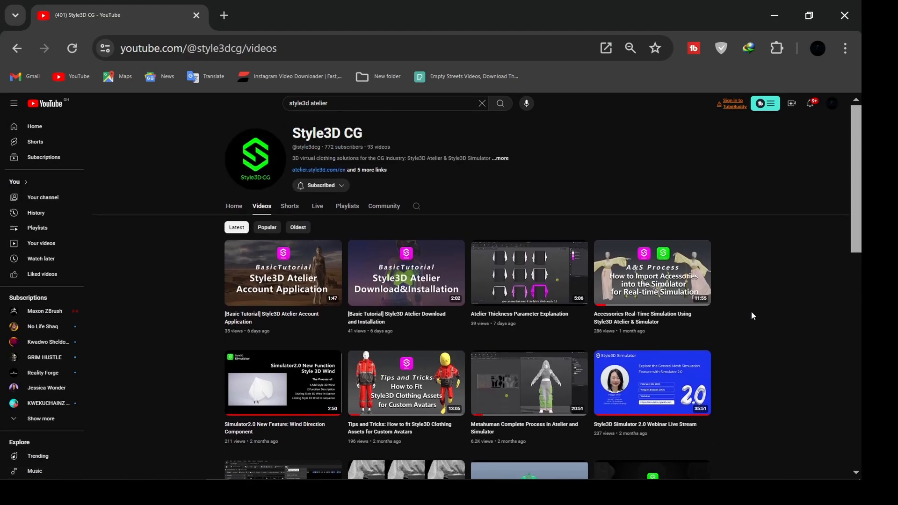
pyautogui.click(444, 473)
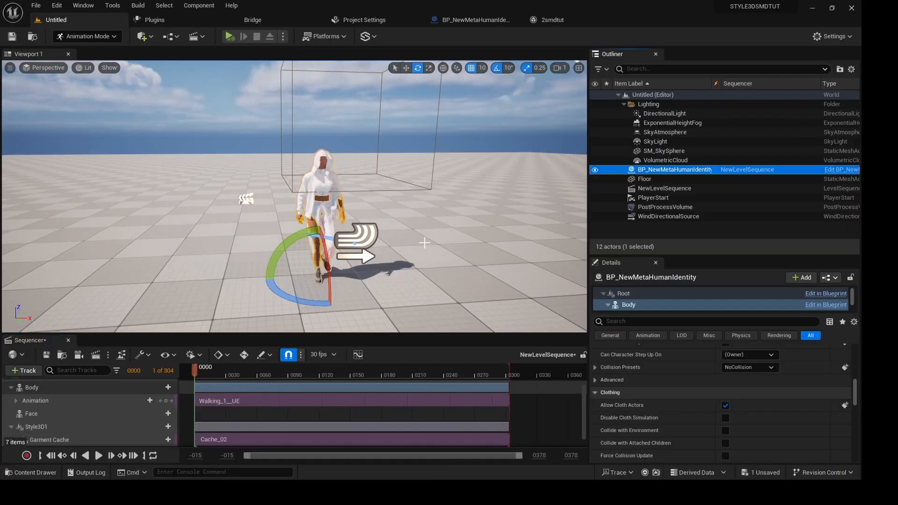